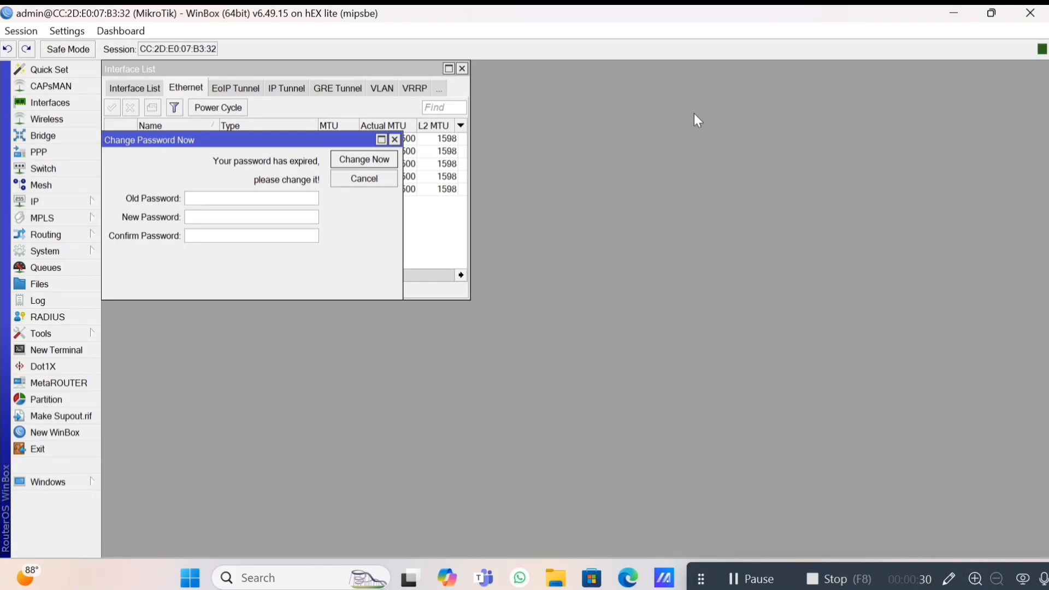
# Dismiss the expired password prompt and reopen the Interfaces list maximized.
pyautogui.click(395, 140)
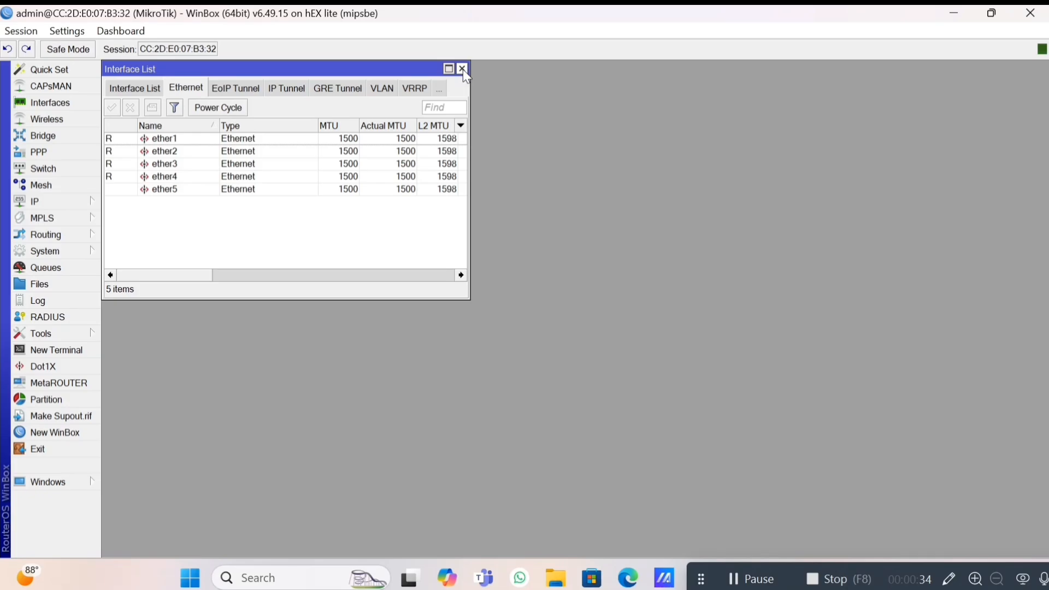
pyautogui.click(463, 70)
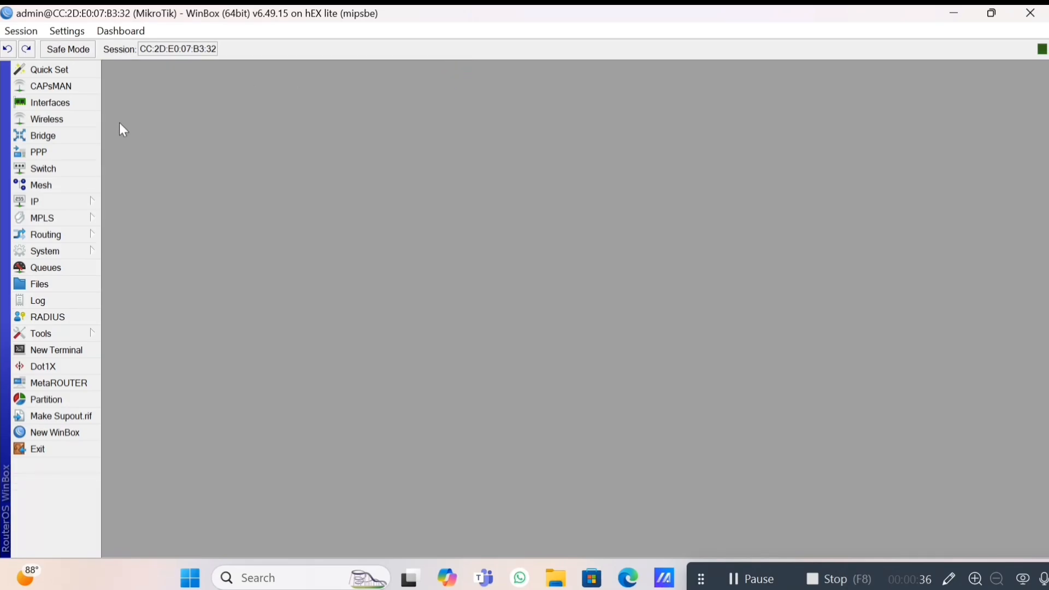
pyautogui.click(76, 104)
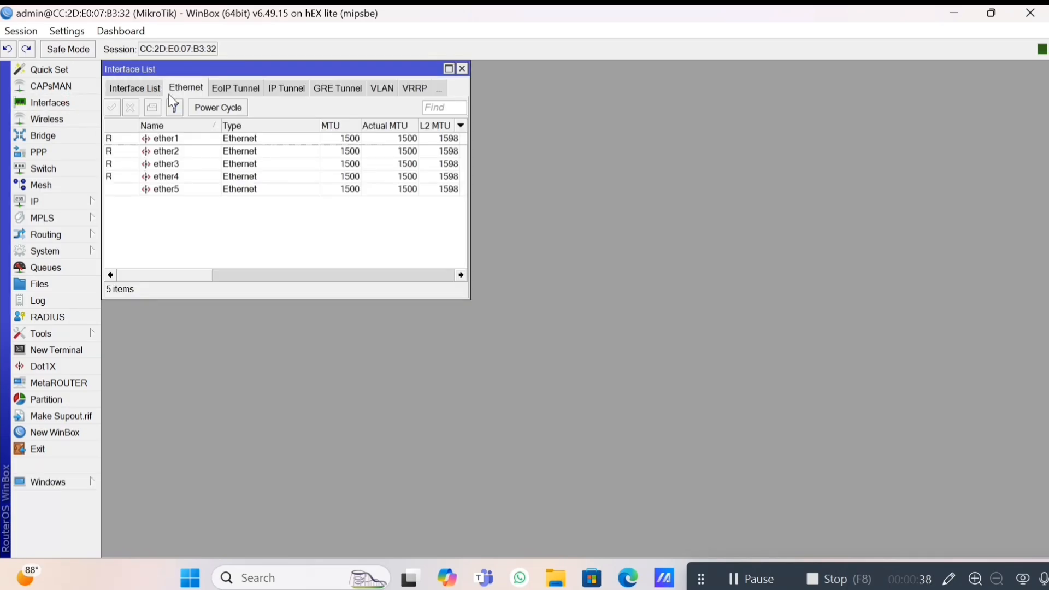
pyautogui.click(449, 69)
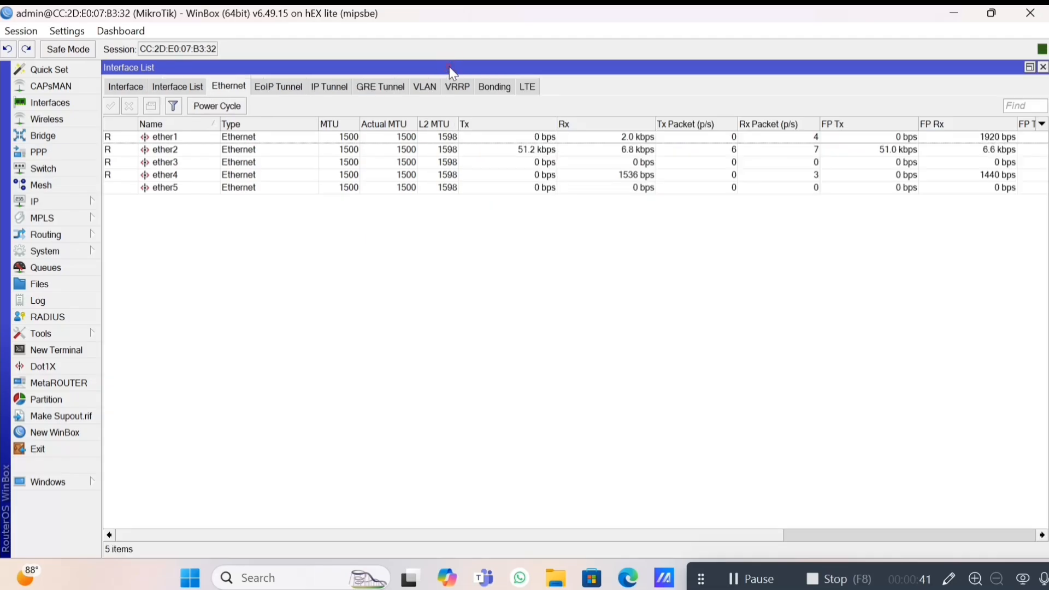
# Comment ether1 as 'isp' and ether2 as 'laptop'.
pyautogui.click(193, 141)
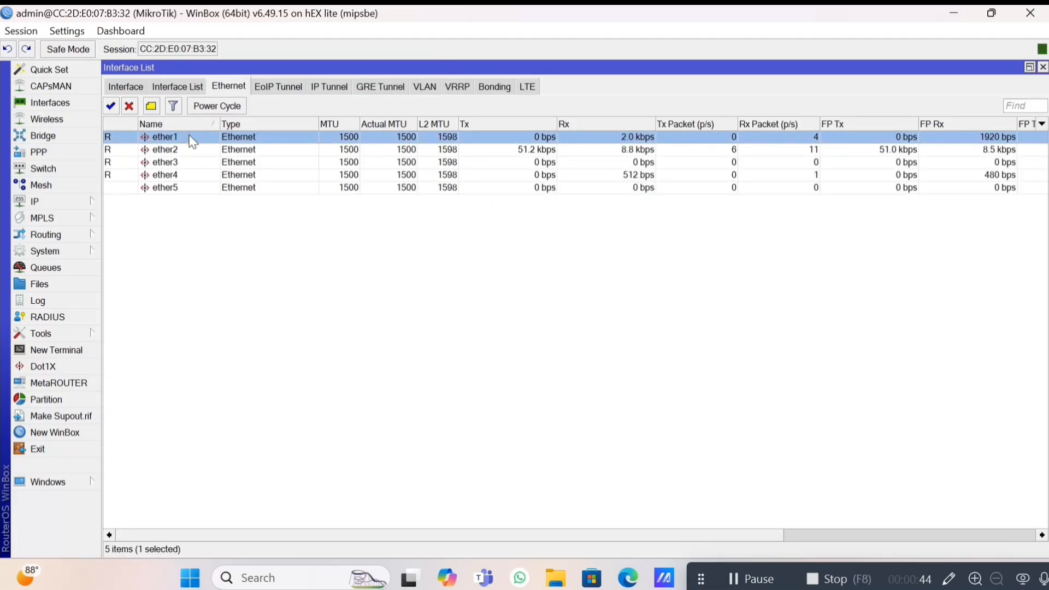
pyautogui.click(151, 105)
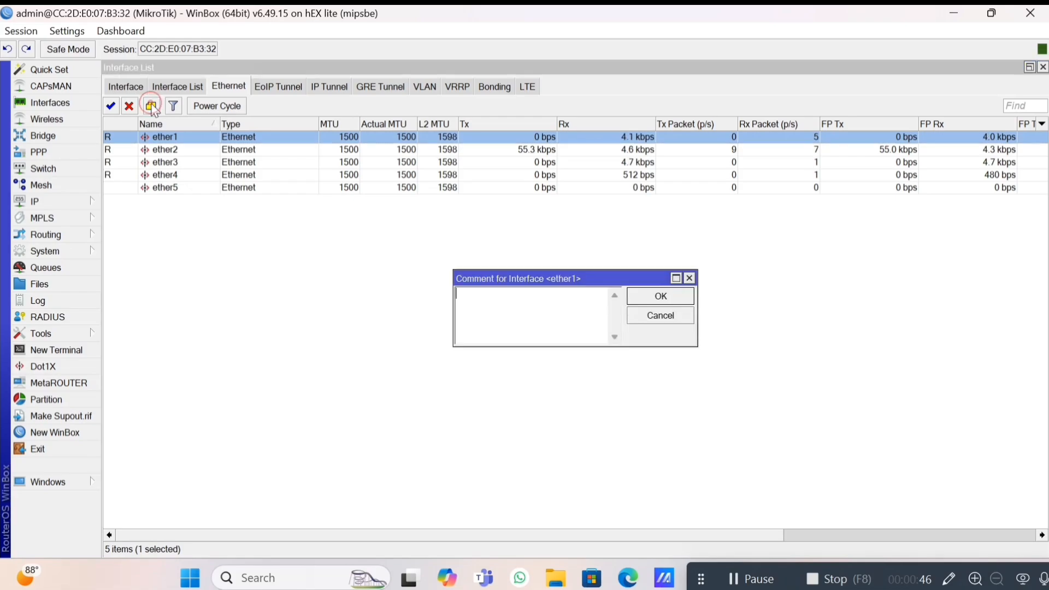
pyautogui.write('isp')
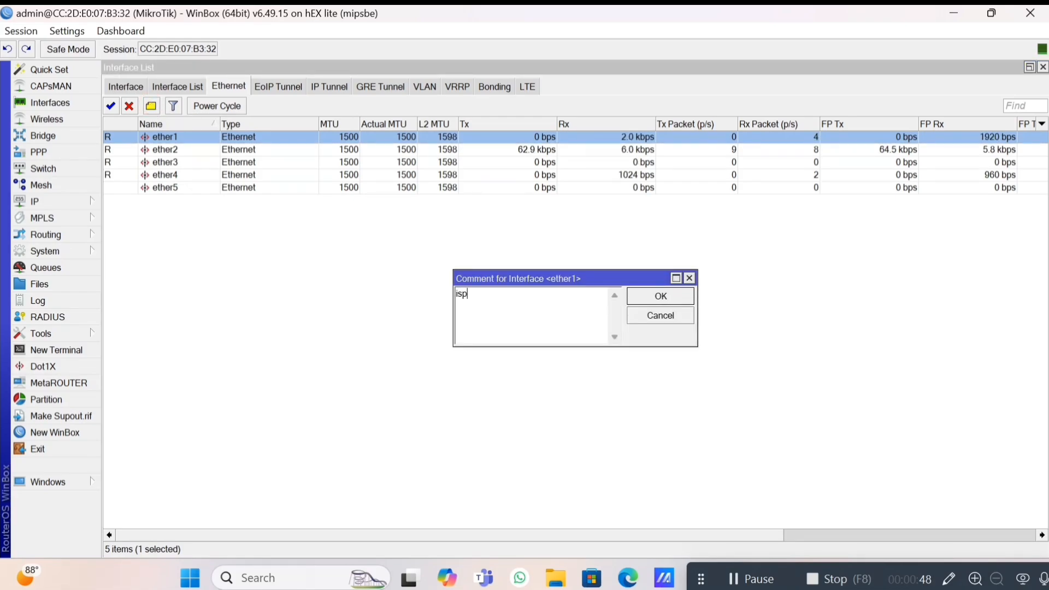
pyautogui.press('Return')
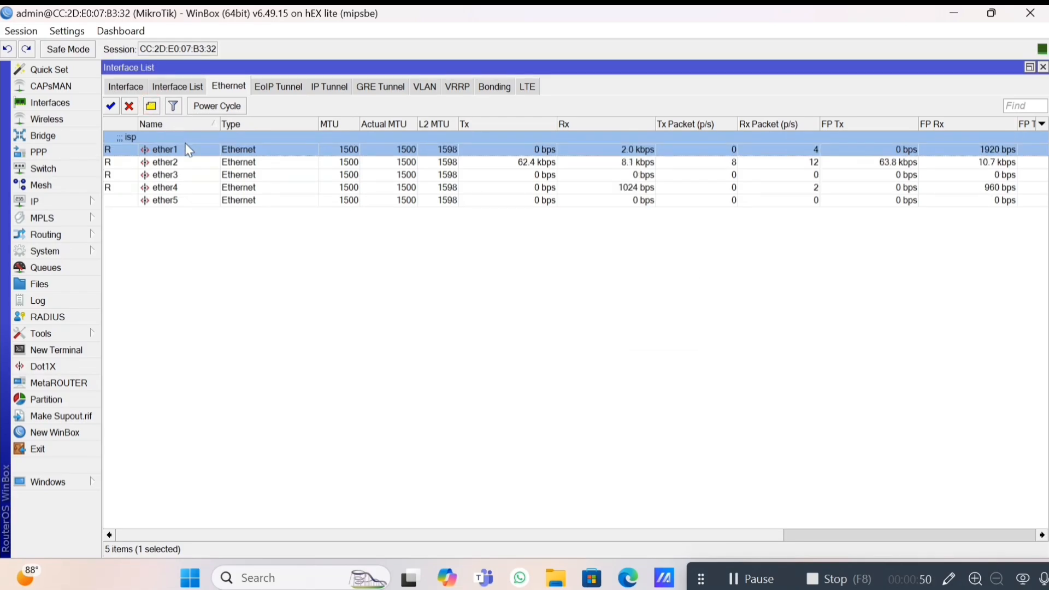
pyautogui.click(183, 162)
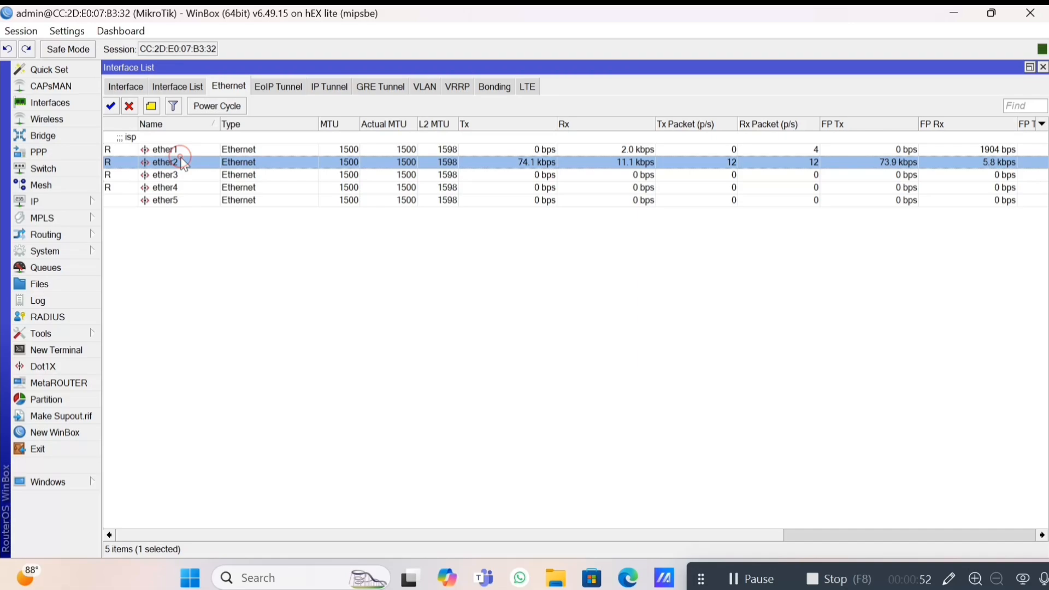
pyautogui.click(151, 107)
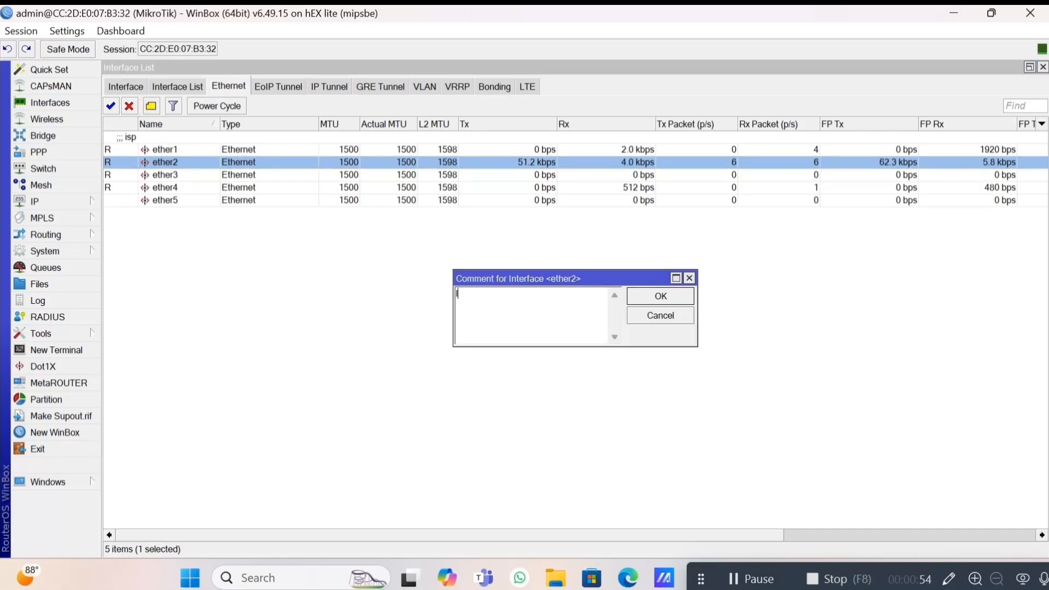
pyautogui.write('laptop')
pyautogui.press('Return')
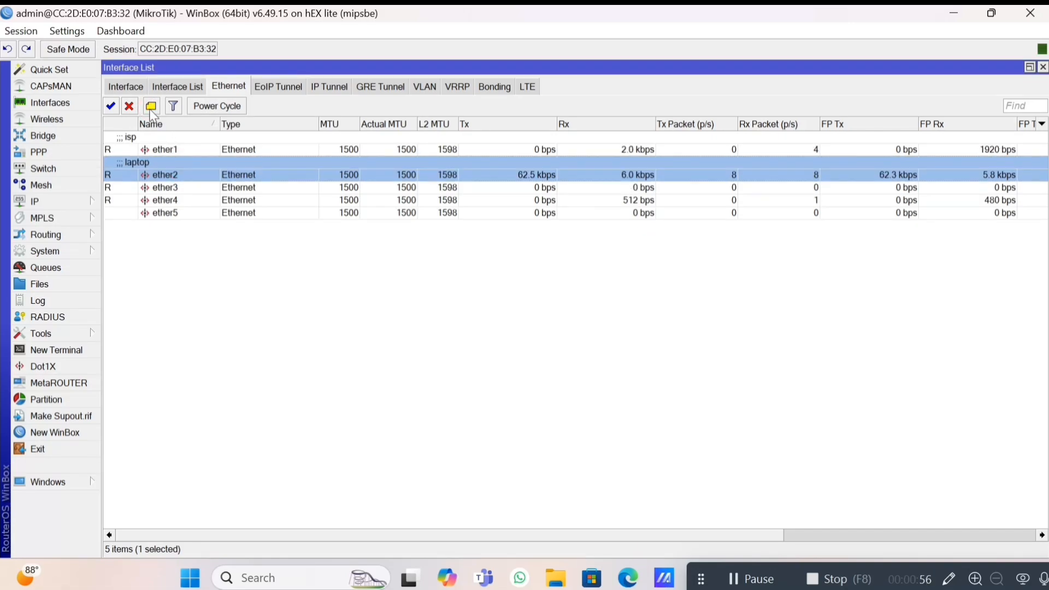
# Comment ether3 as 'dhcp' and ether4 as 'all modem'.
pyautogui.press('Down')
pyautogui.click(150, 107)
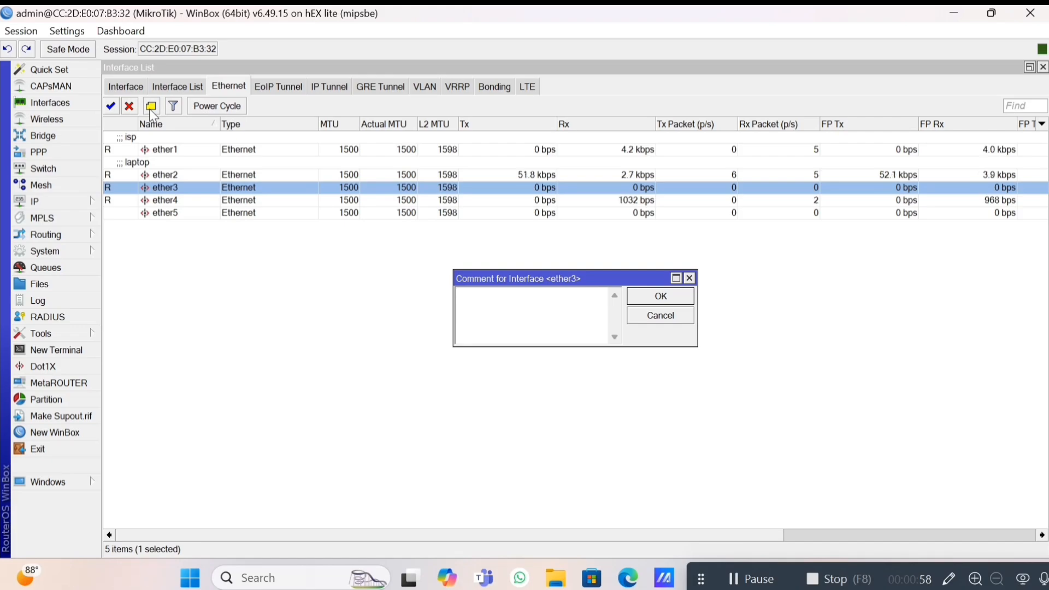
pyautogui.write('dhcp')
pyautogui.press('Return')
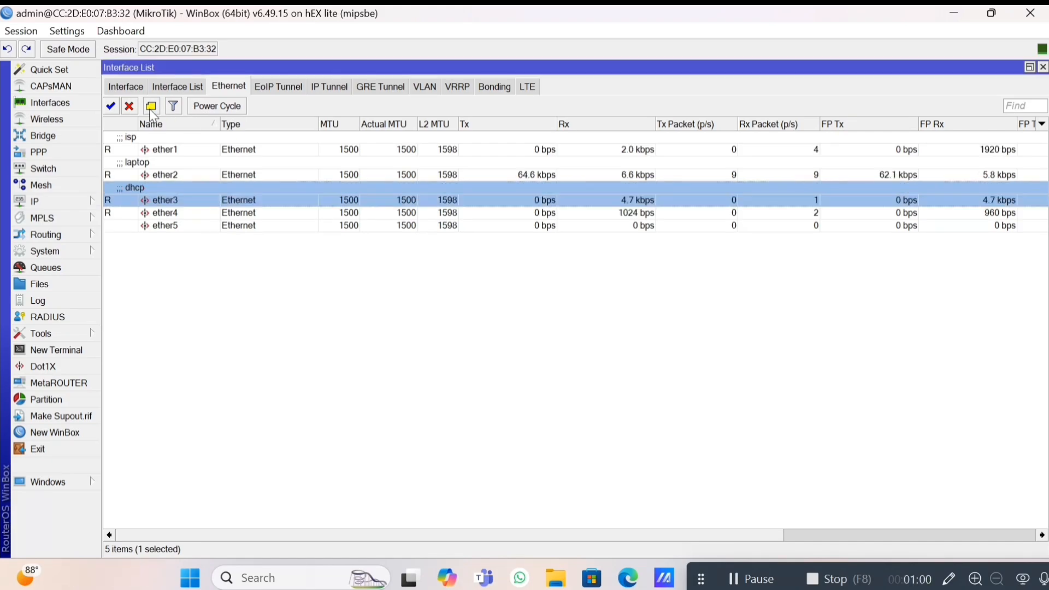
pyautogui.press('Down')
pyautogui.click(150, 107)
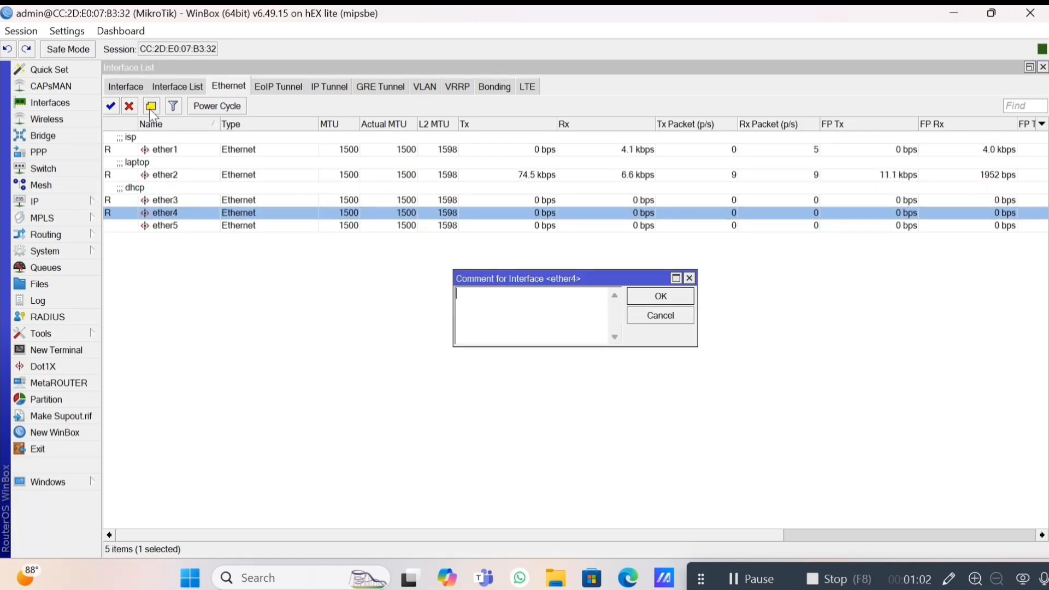
pyautogui.write('all modem')
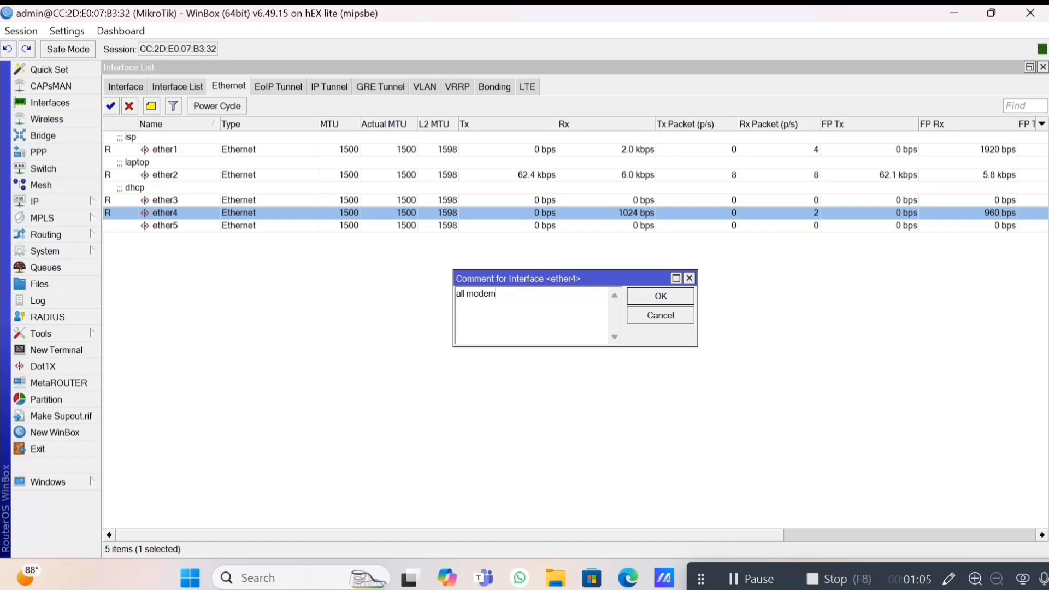
pyautogui.press('Return')
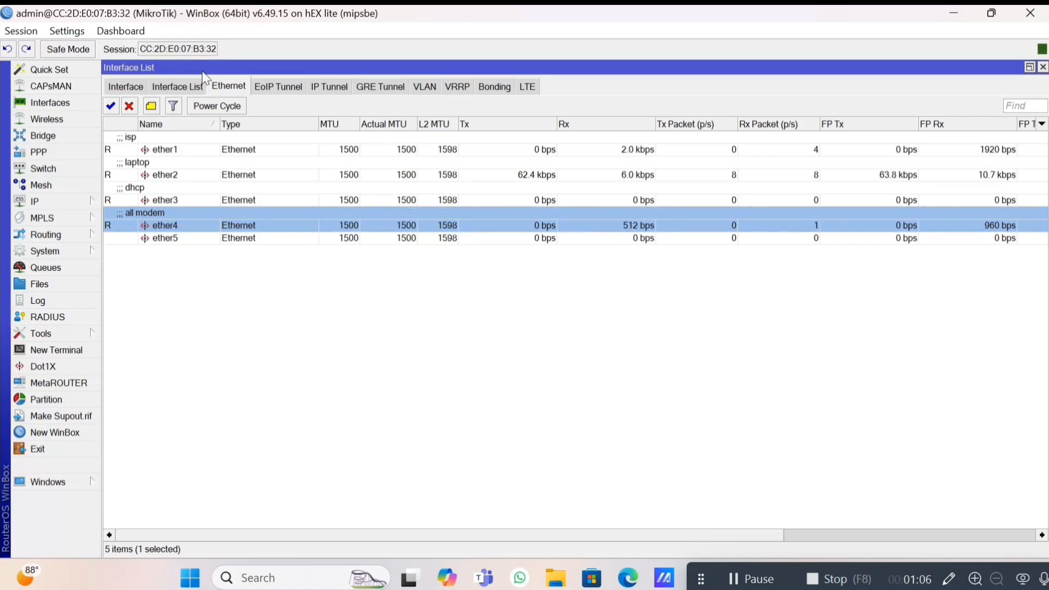
# Create VLAN vlan10pppoe with VLAN ID 10 on interface ether4.
pyautogui.click(425, 92)
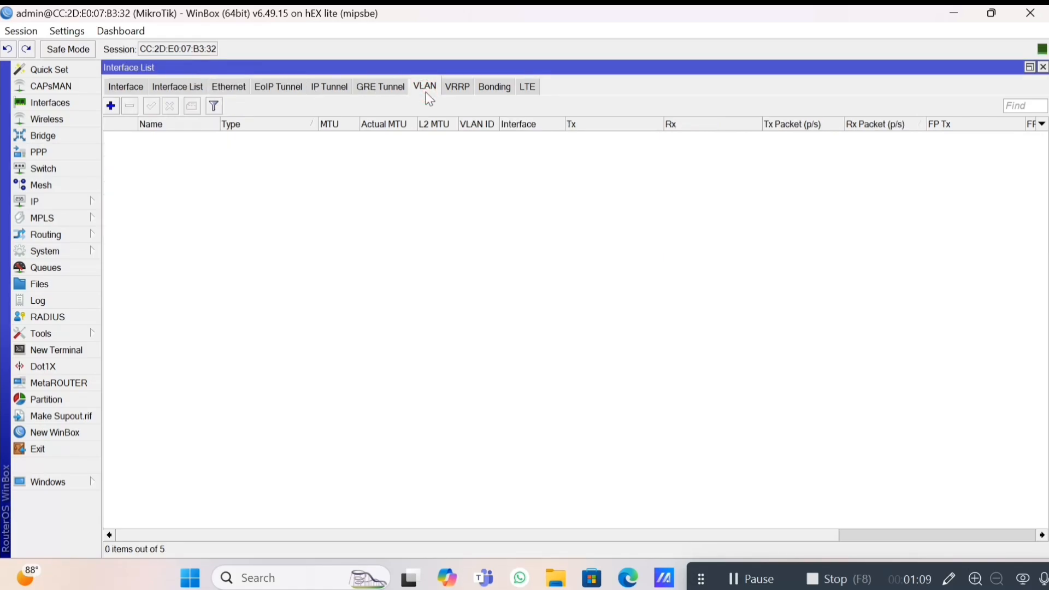
pyautogui.click(112, 106)
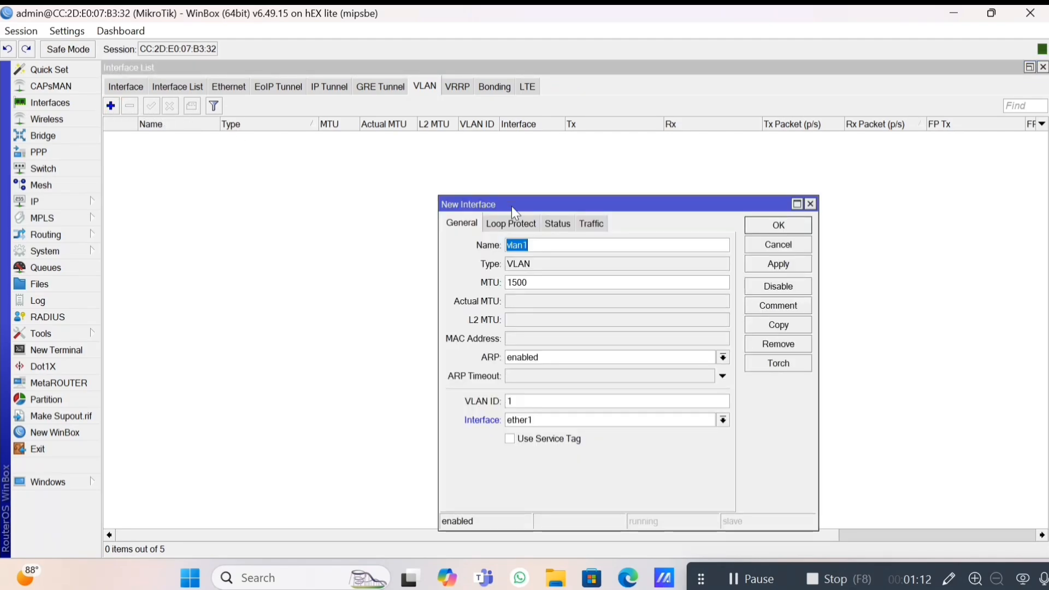
pyautogui.click(552, 245)
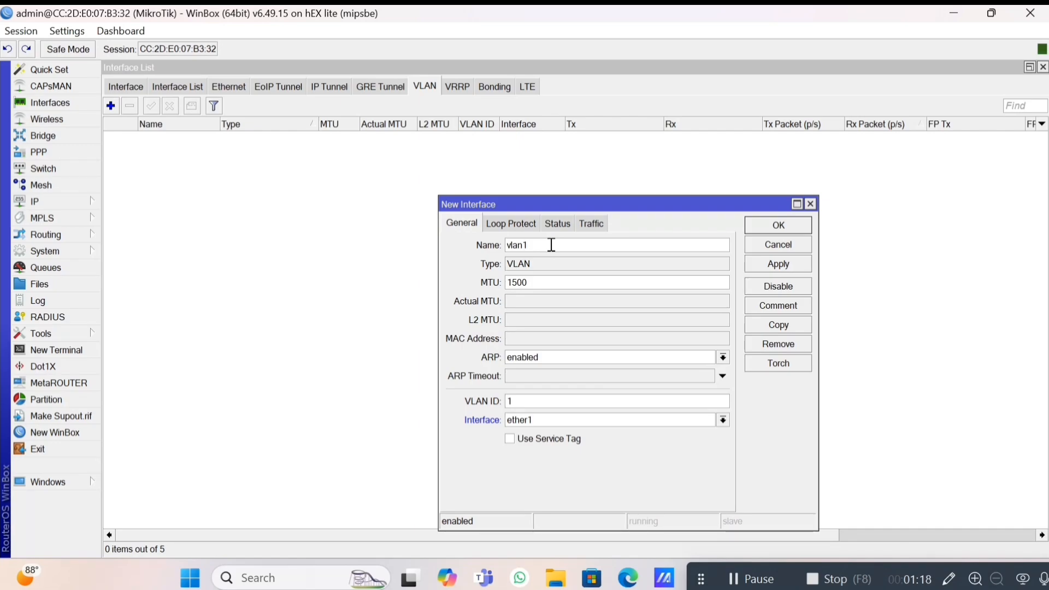
pyautogui.write('0pppoe')
pyautogui.click(565, 400)
pyautogui.write('0')
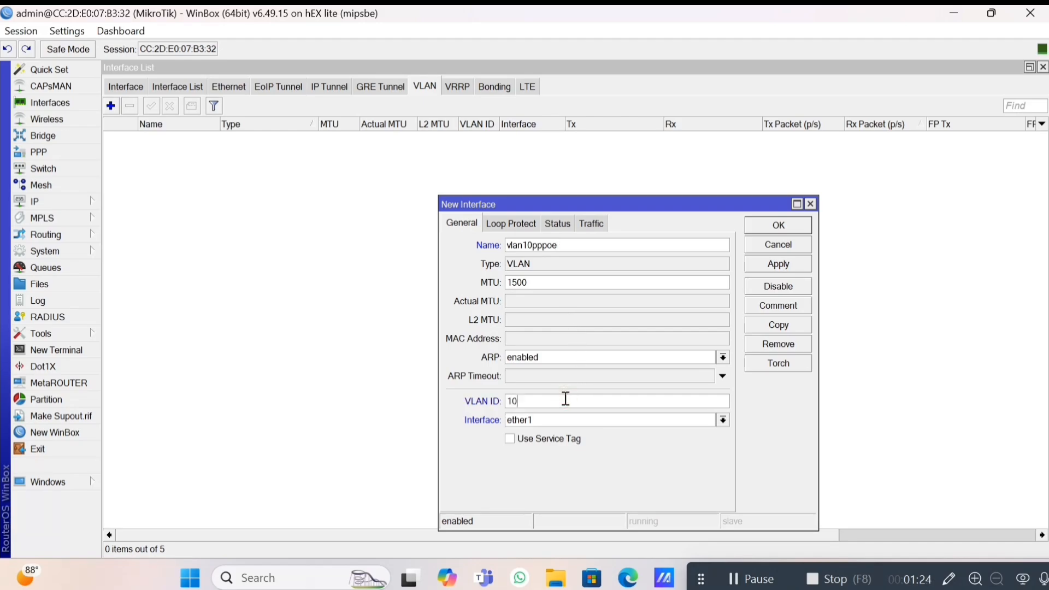
pyautogui.click(572, 422)
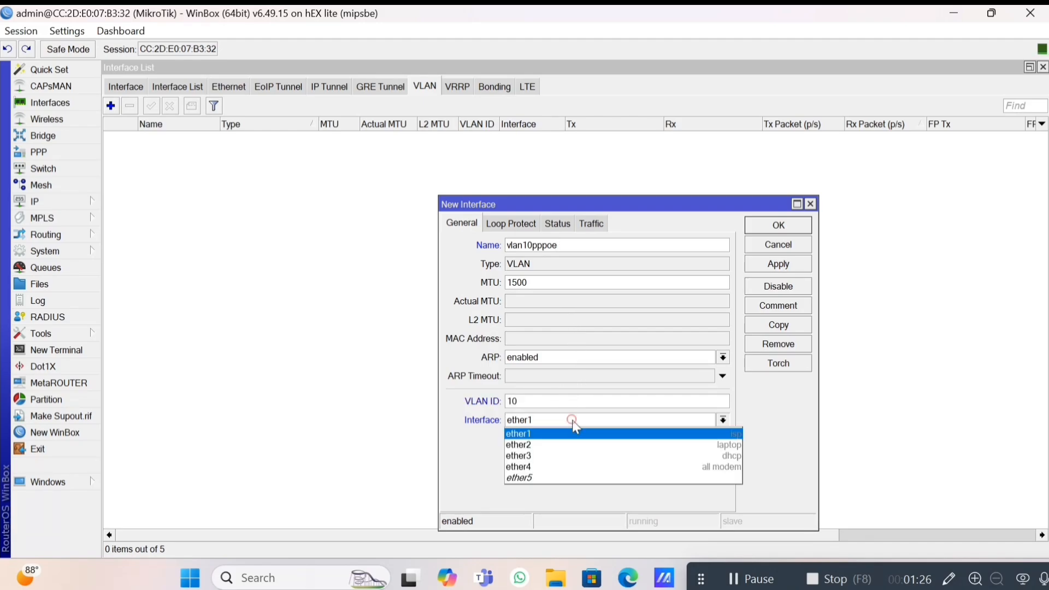
pyautogui.press('Down')
pyautogui.press('Down')
pyautogui.press('Down')
pyautogui.press('Return')
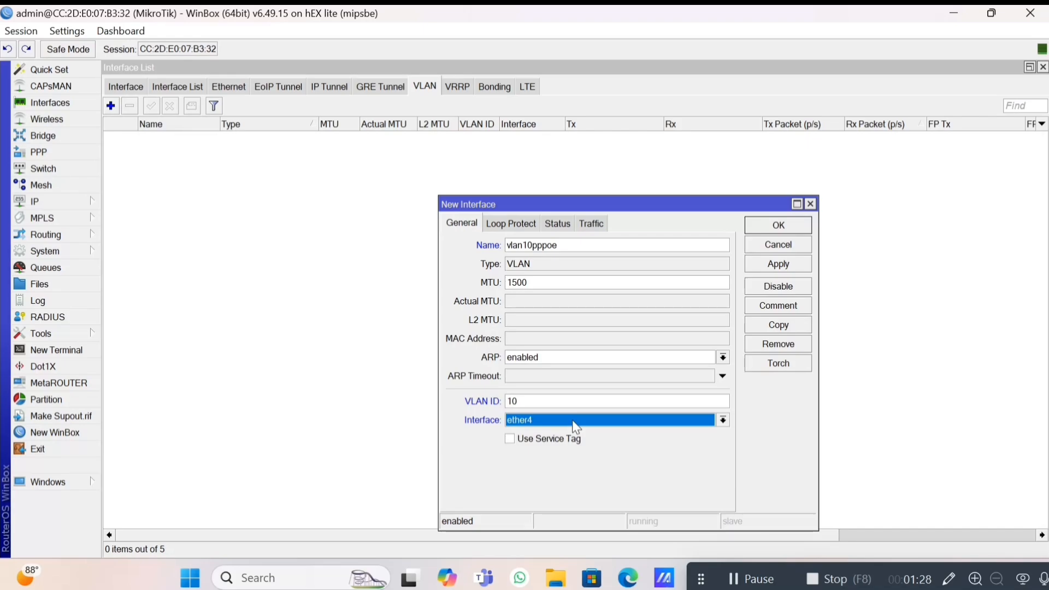
pyautogui.click(790, 266)
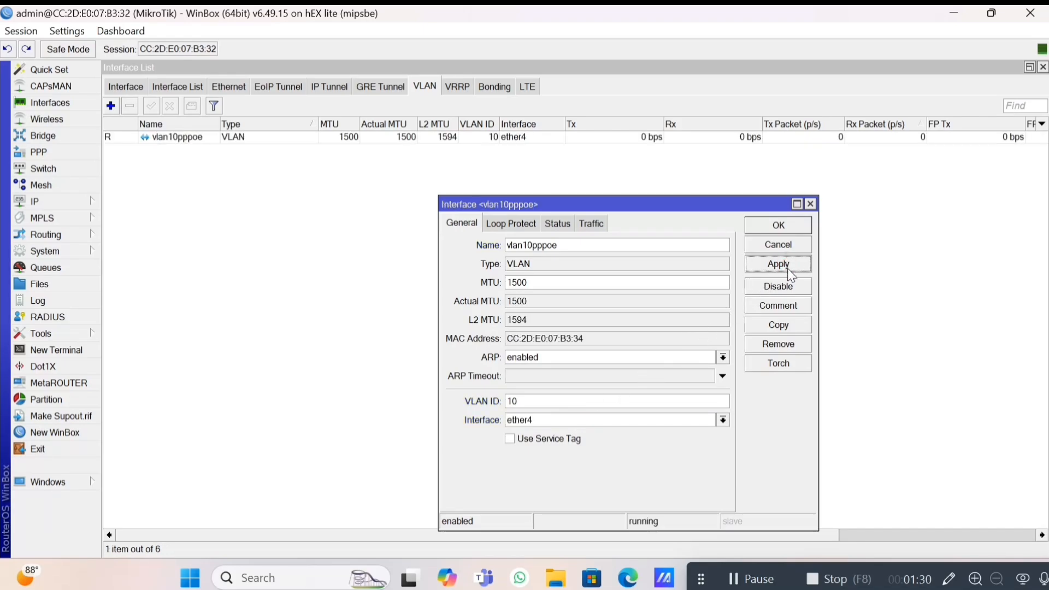
# Copy it as vlan11hotspot with VLAN ID 11 on ether4.
pyautogui.click(772, 327)
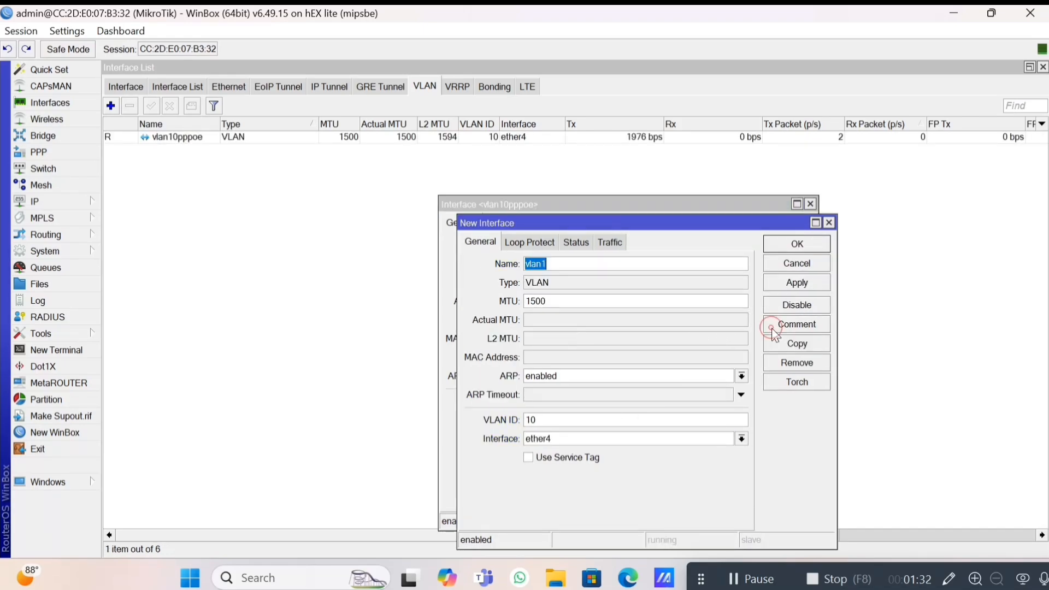
pyautogui.click(633, 305)
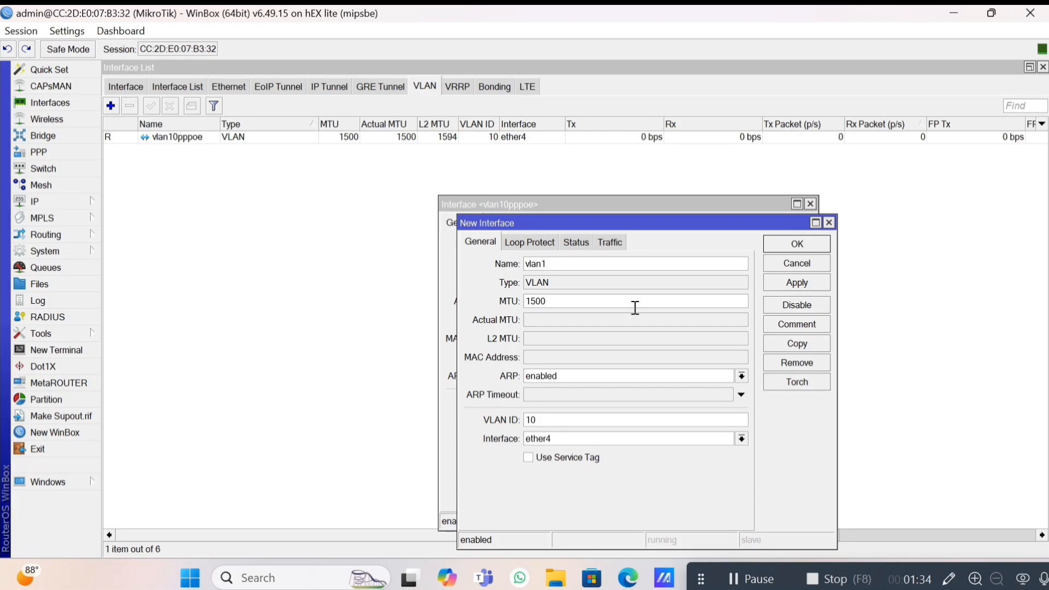
pyautogui.write('1hoto')
pyautogui.press('BackSpace')
pyautogui.write('tspo')
pyautogui.doubleClick(608, 421)
pyautogui.write('11')
pyautogui.click(798, 283)
pyautogui.press('Escape')
pyautogui.press('Escape')
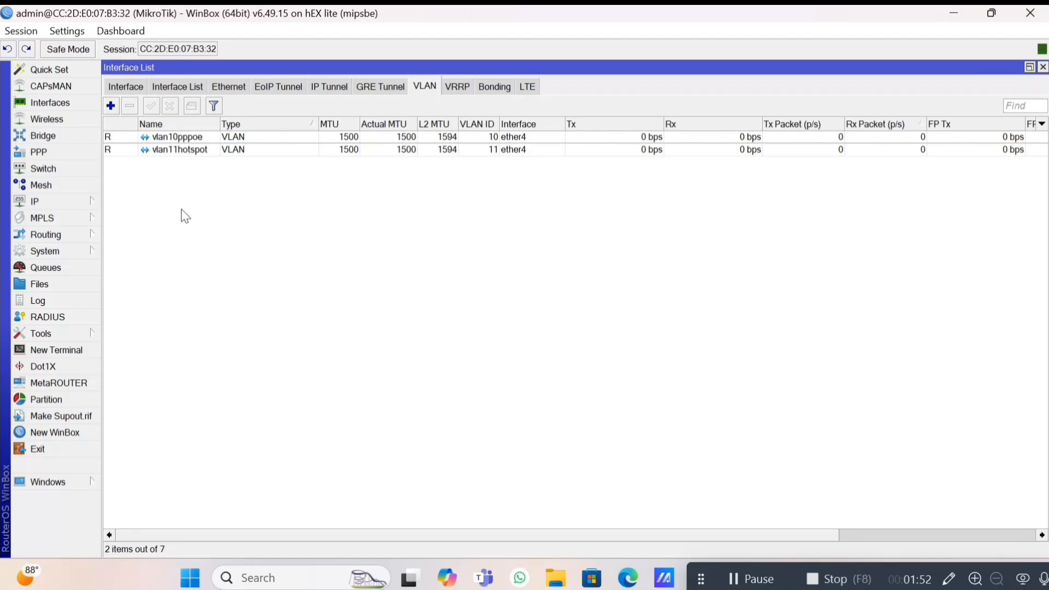
# Add a DHCP client on ether1 with peer DNS and default route, leasing 192.168.45.8/24.
pyautogui.click(72, 201)
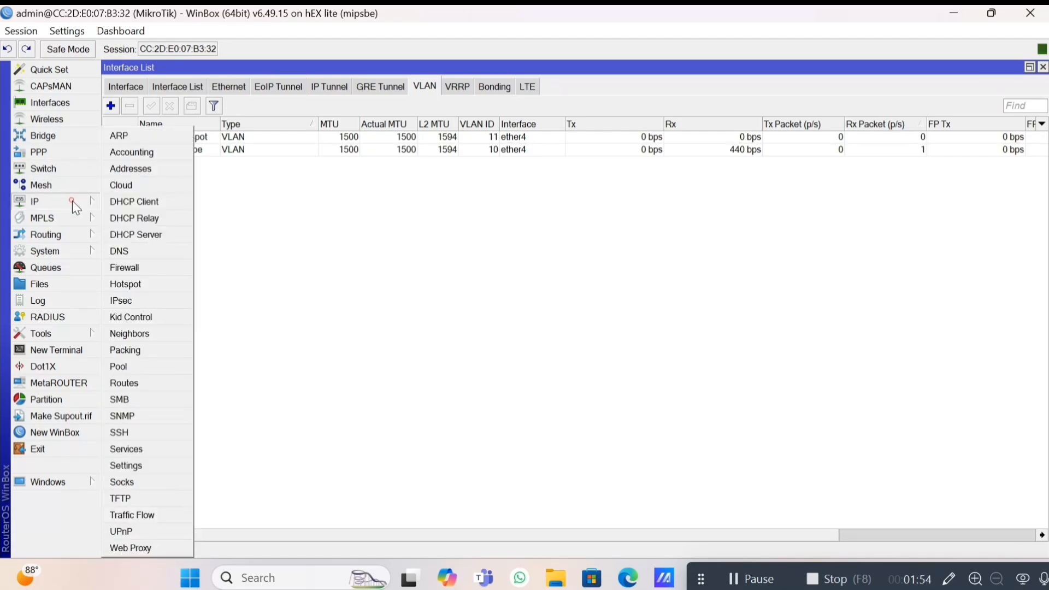
pyautogui.click(141, 197)
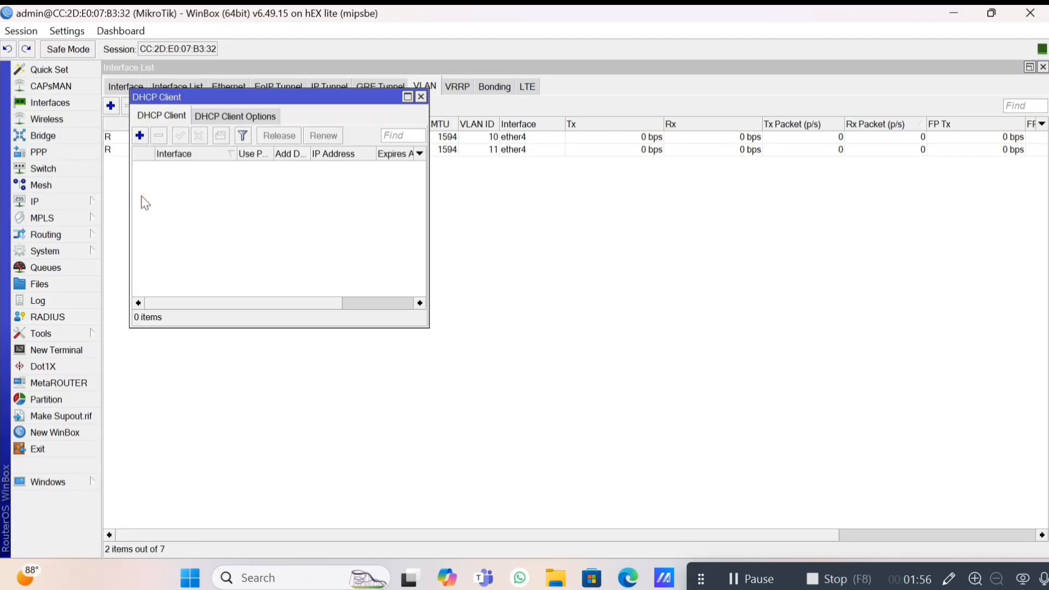
pyautogui.click(140, 136)
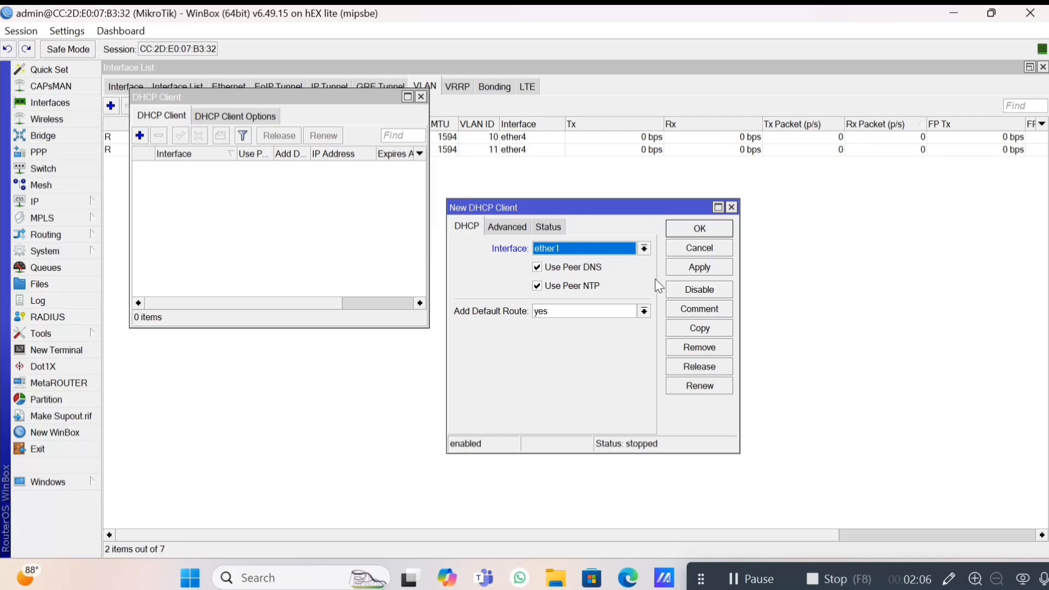
pyautogui.click(684, 271)
pyautogui.click(690, 233)
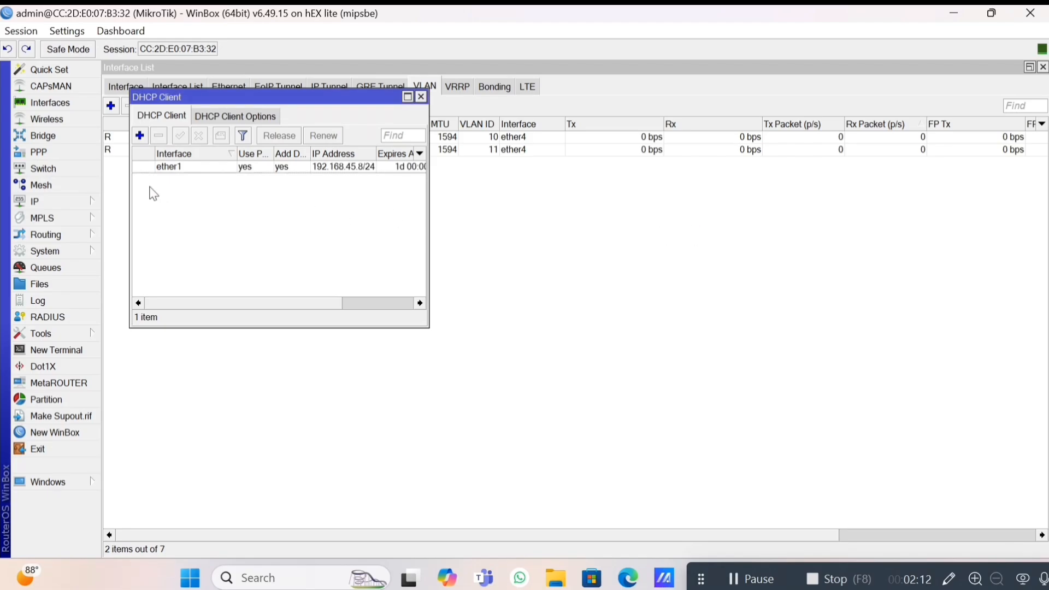
pyautogui.click(62, 196)
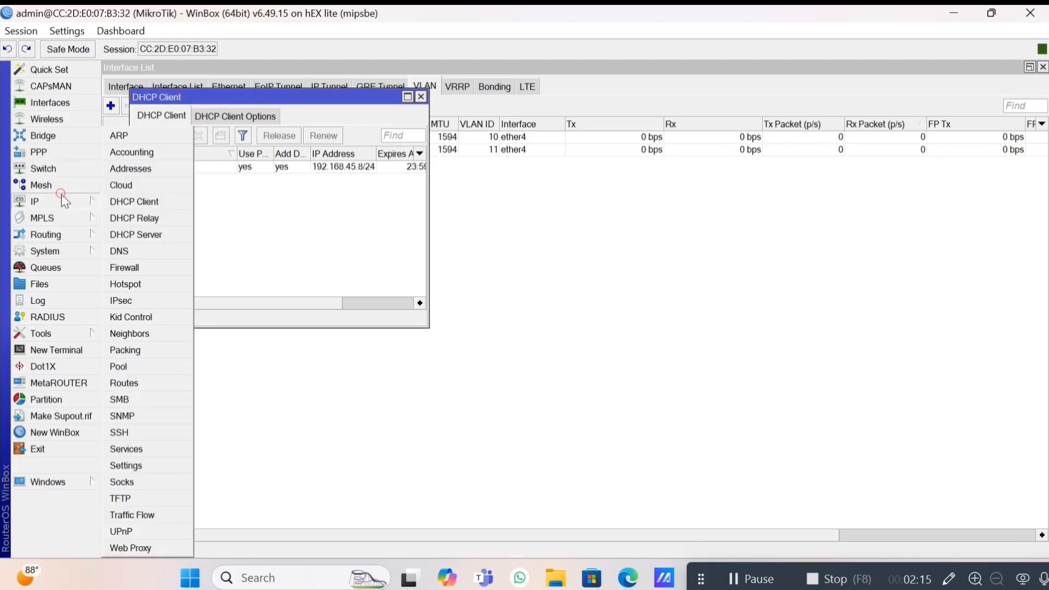
# Add address 192.168.20.1/29 on ether2.
pyautogui.click(137, 172)
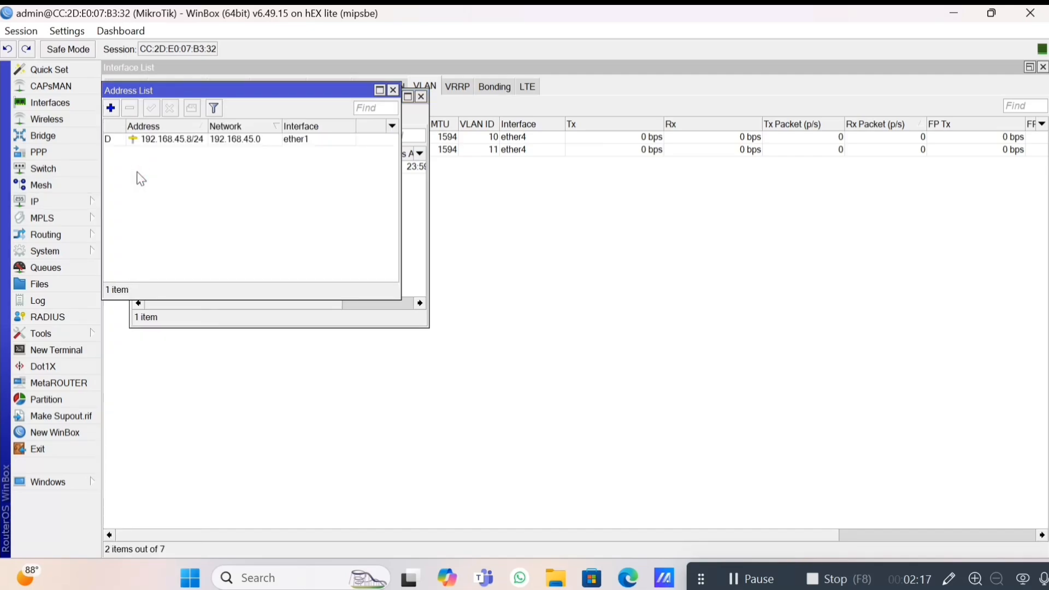
pyautogui.click(111, 109)
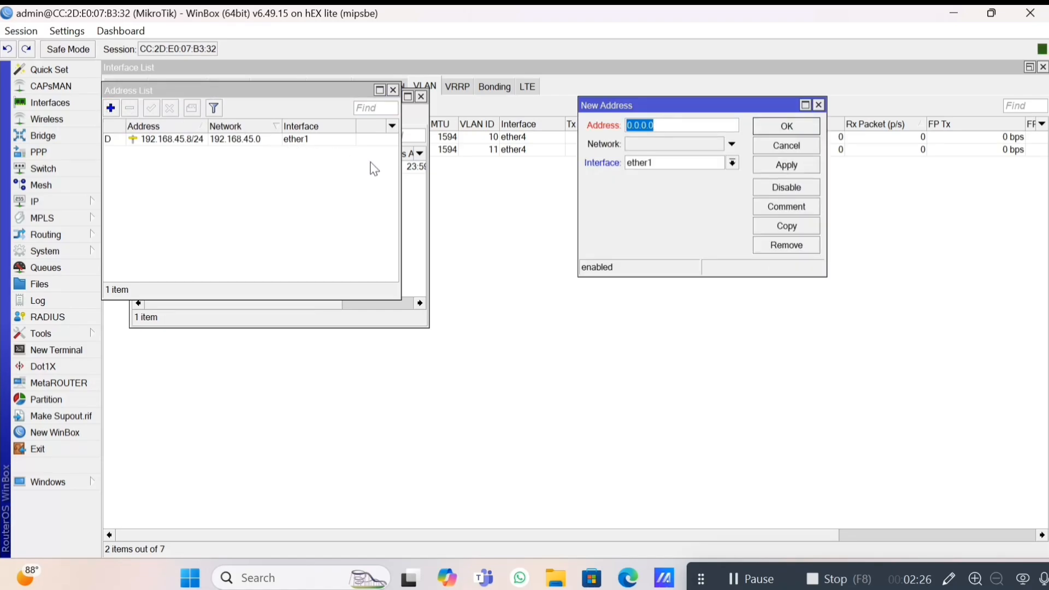
pyautogui.write('192.168.20.1')
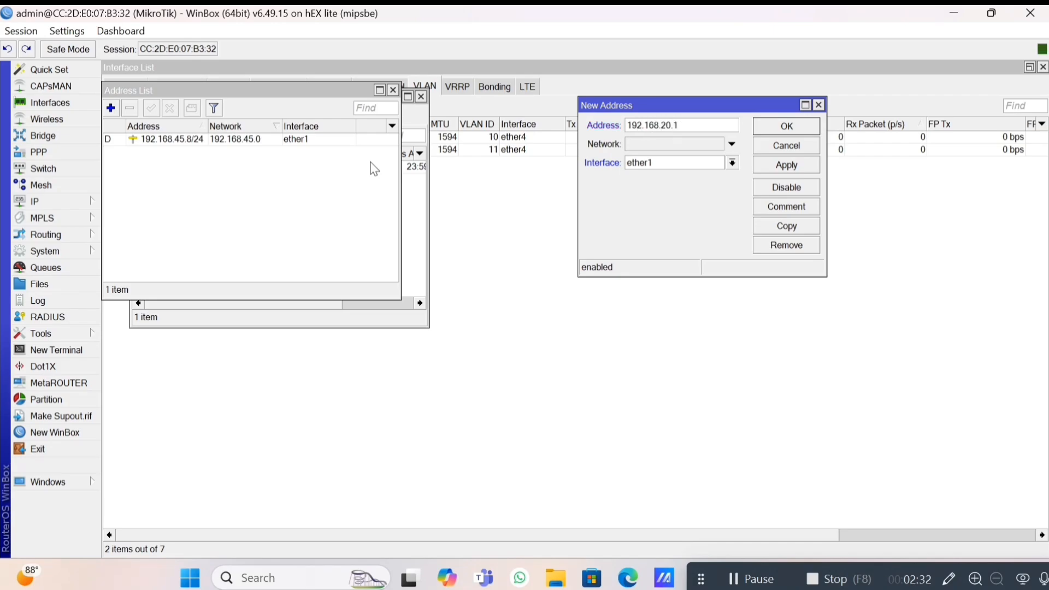
pyautogui.write('/29')
pyautogui.click(734, 163)
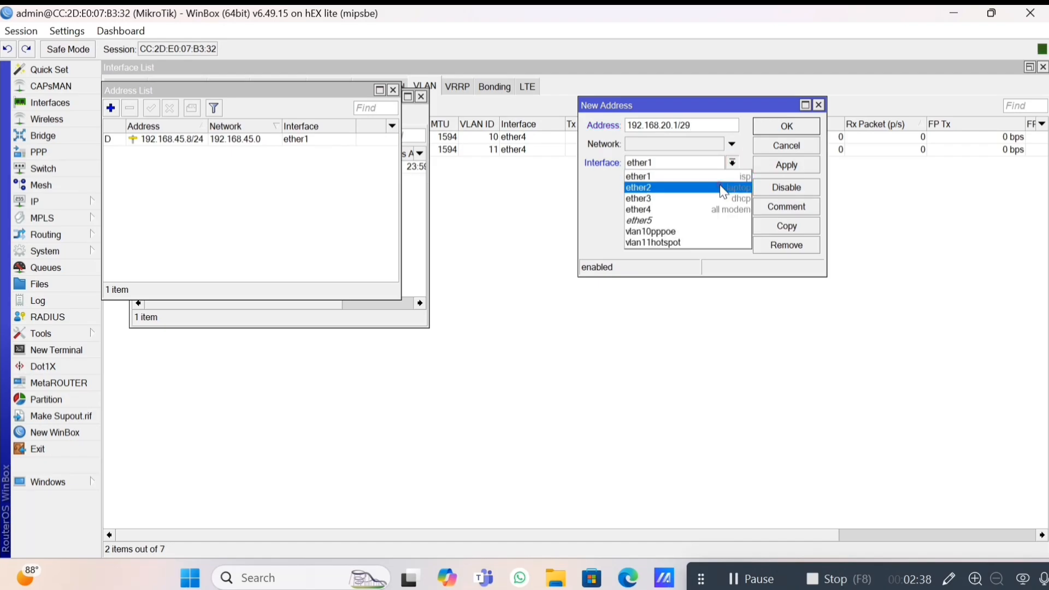
pyautogui.click(724, 188)
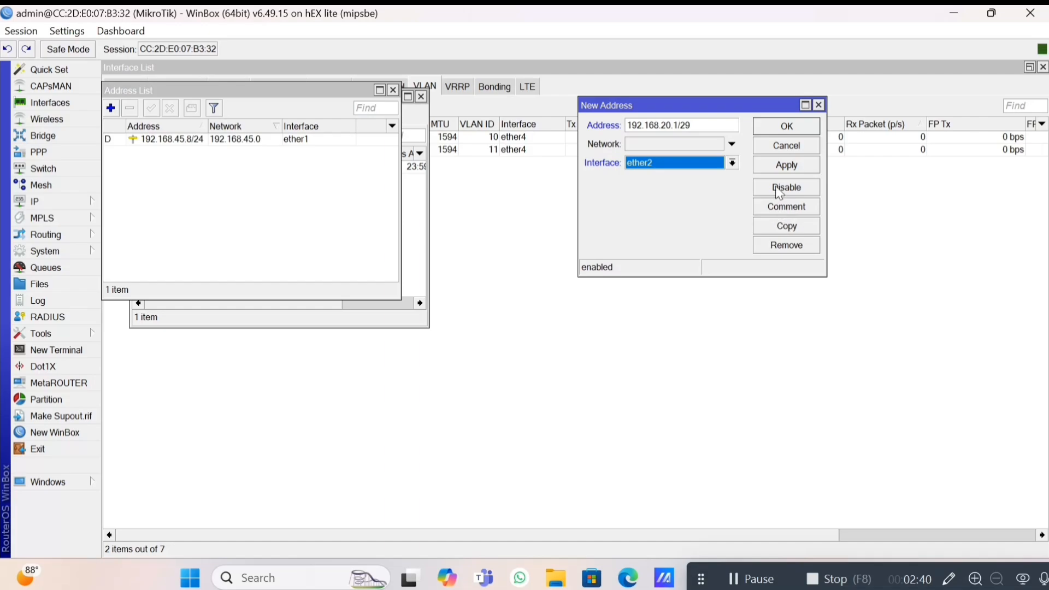
pyautogui.click(778, 169)
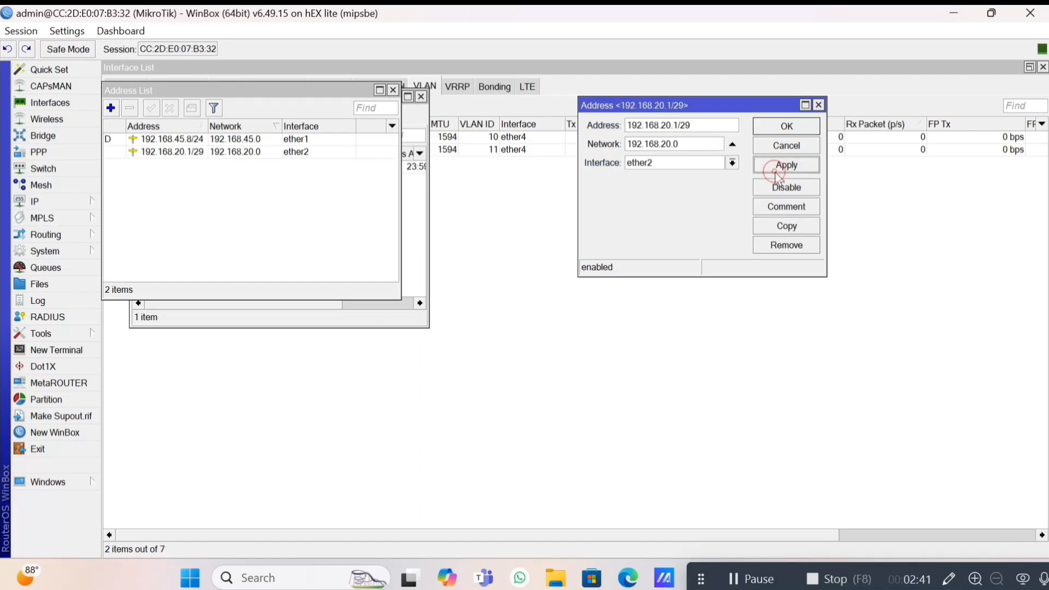
# Copy it as 192.168.30.1/29 on ether3.
pyautogui.click(780, 228)
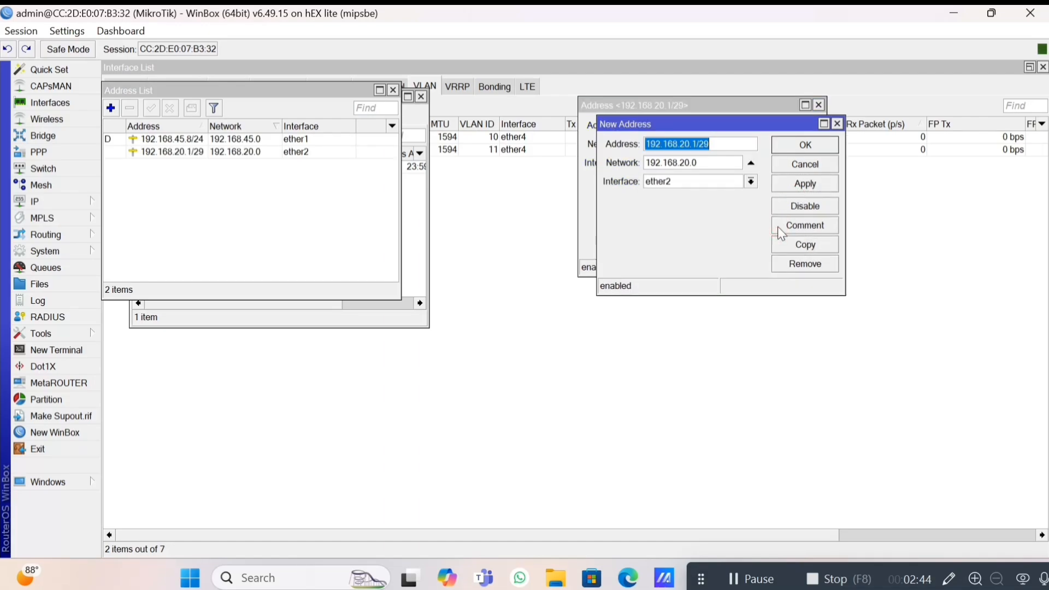
pyautogui.press('Left')
pyautogui.press('Left')
pyautogui.press('Left')
pyautogui.press('Left')
pyautogui.press('Left')
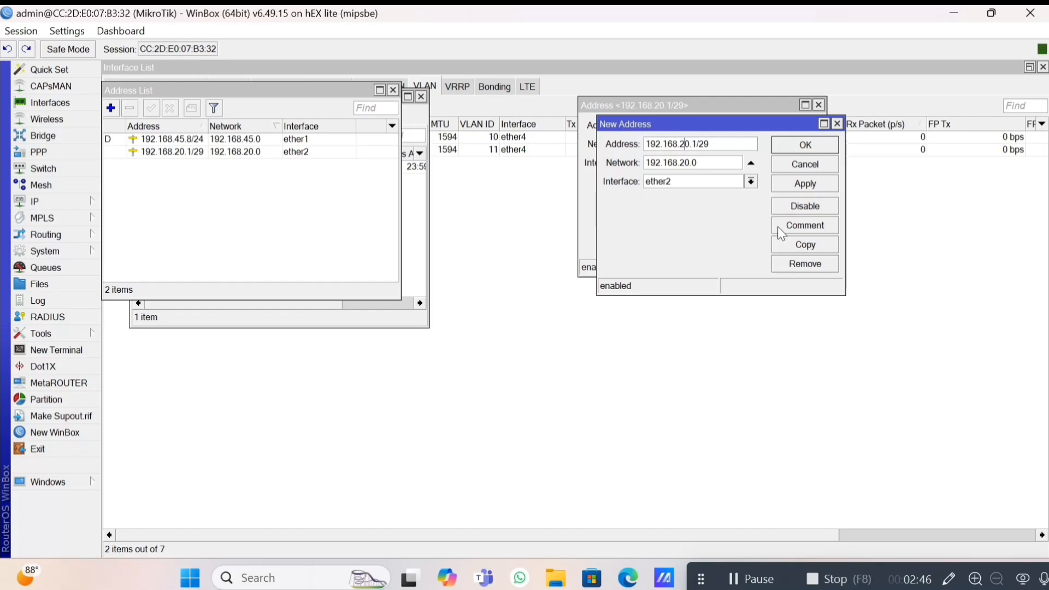
pyautogui.press('BackSpace')
pyautogui.write('3')
pyautogui.click(752, 183)
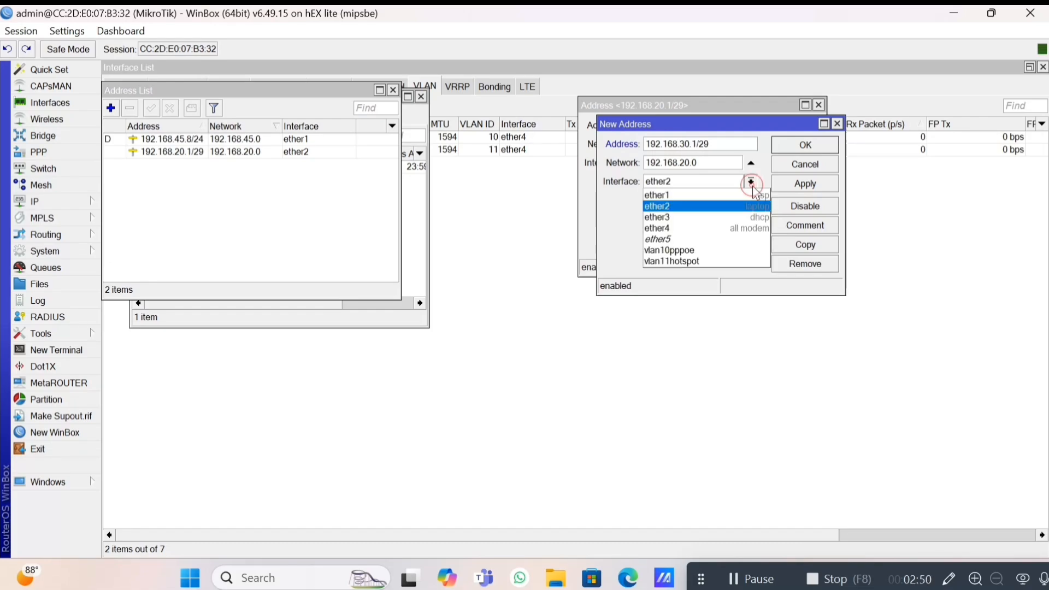
pyautogui.click(739, 215)
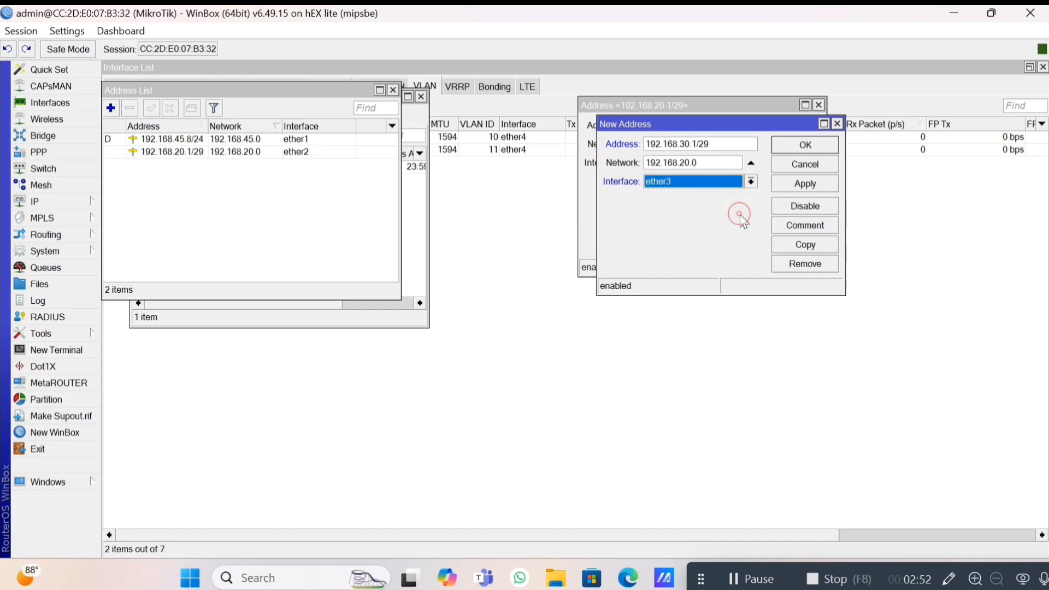
pyautogui.click(796, 186)
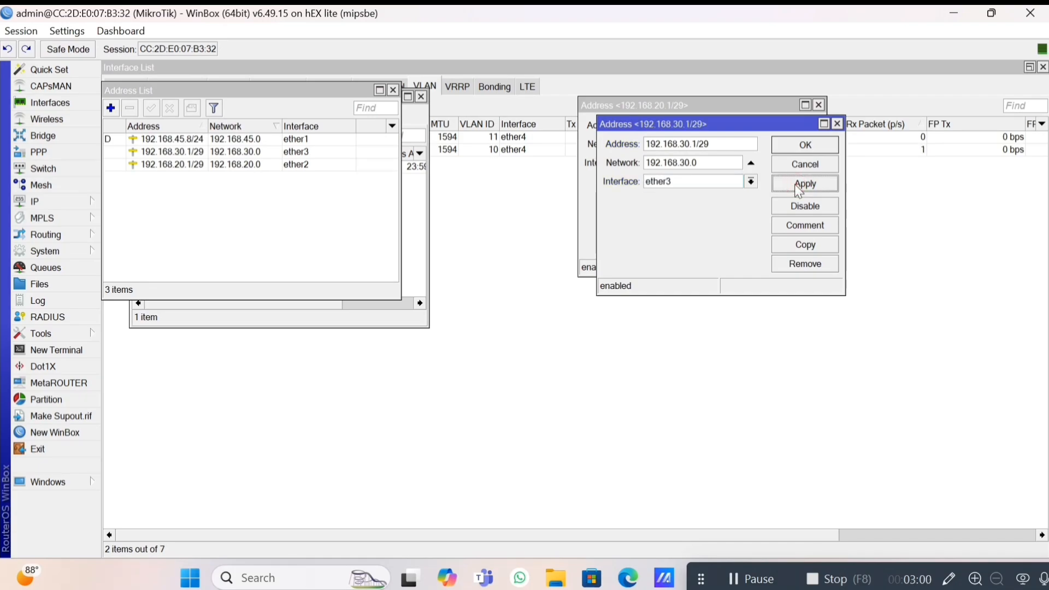
# Add addresses 172.77.170.3/31 and 55.55.0.1/24 on ether4.
pyautogui.click(805, 245)
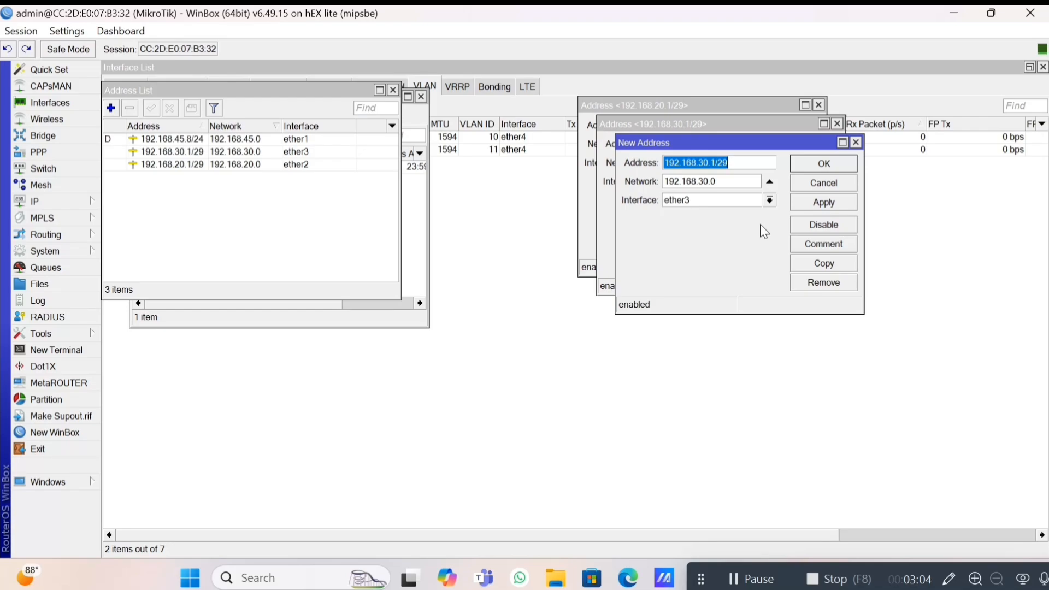
pyautogui.write('172')
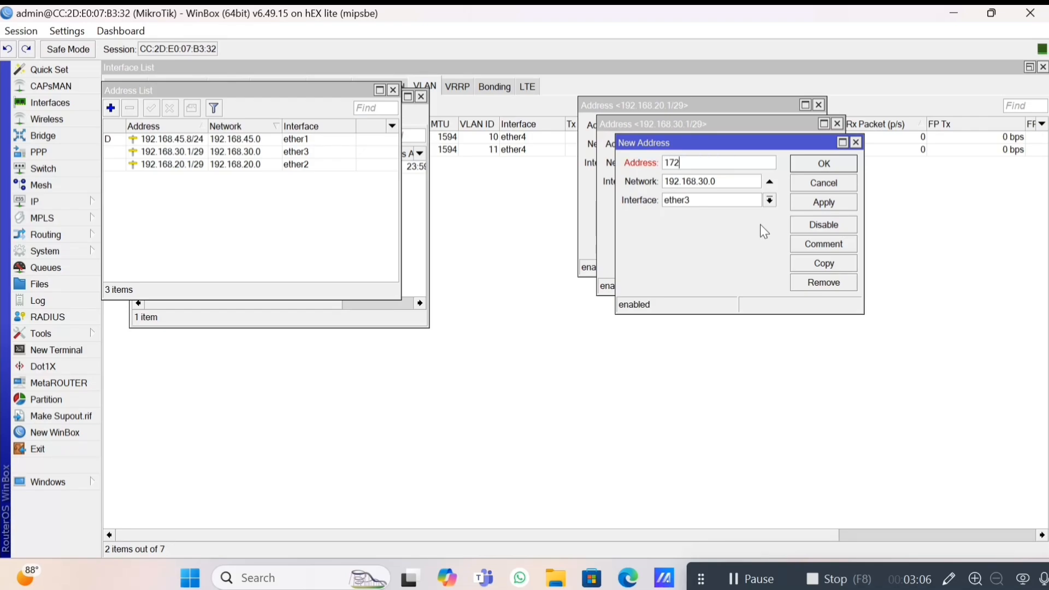
pyautogui.write('.77.170.3/31')
pyautogui.click(770, 200)
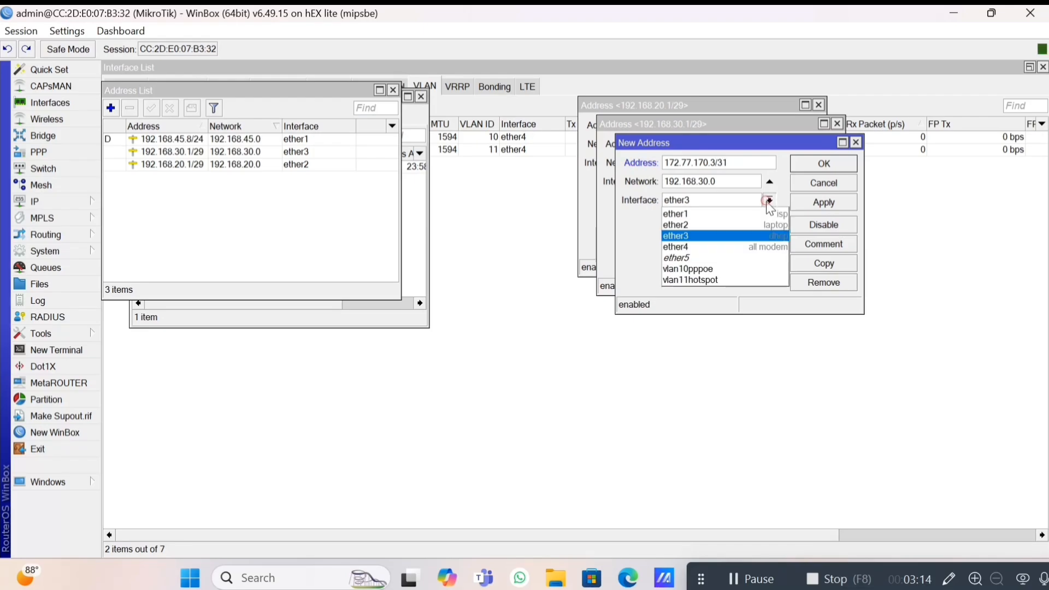
pyautogui.click(753, 245)
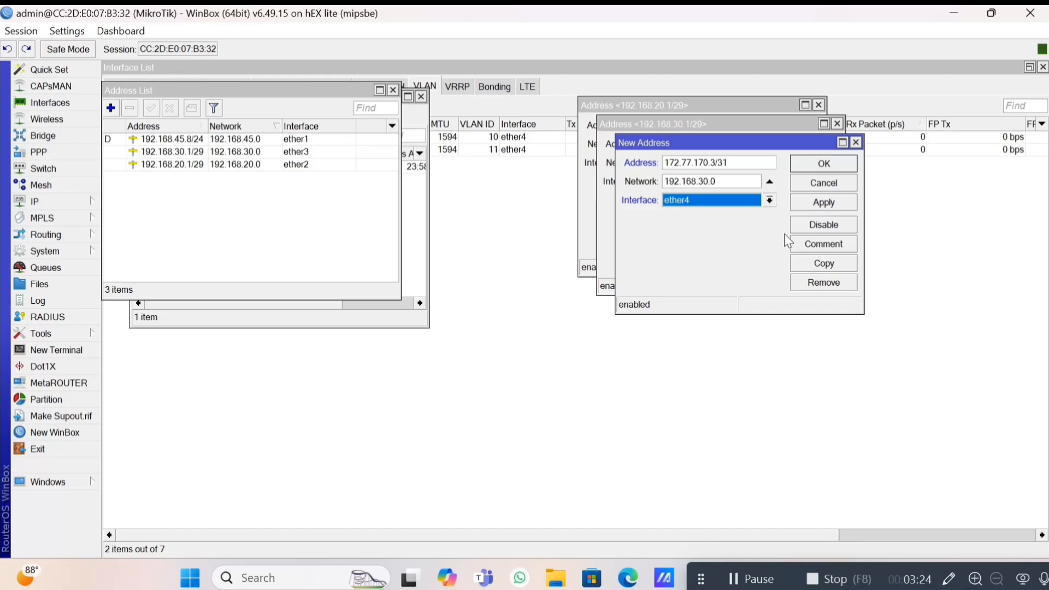
pyautogui.click(818, 210)
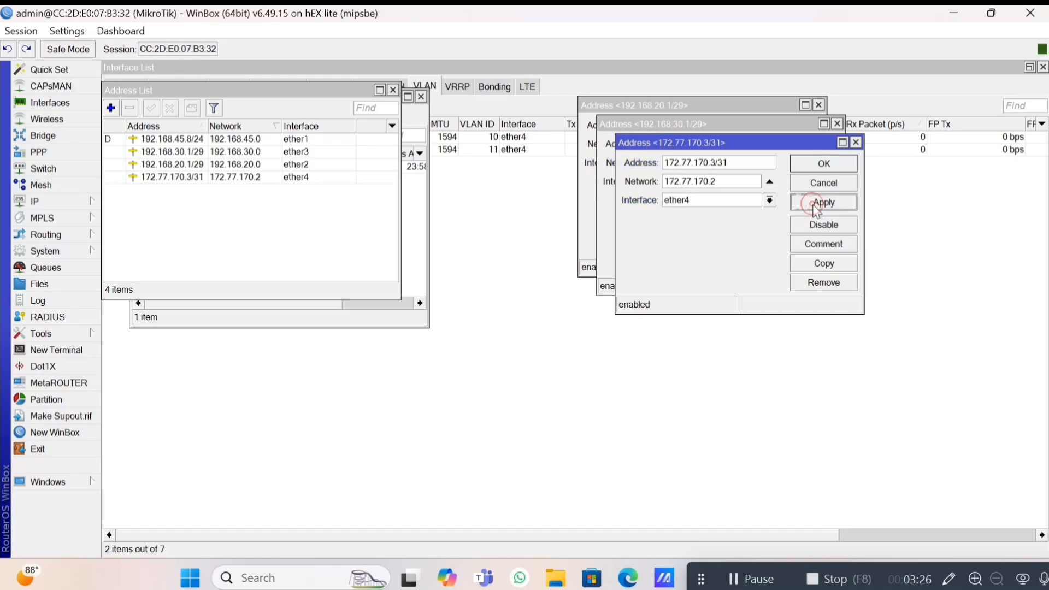
pyautogui.click(816, 265)
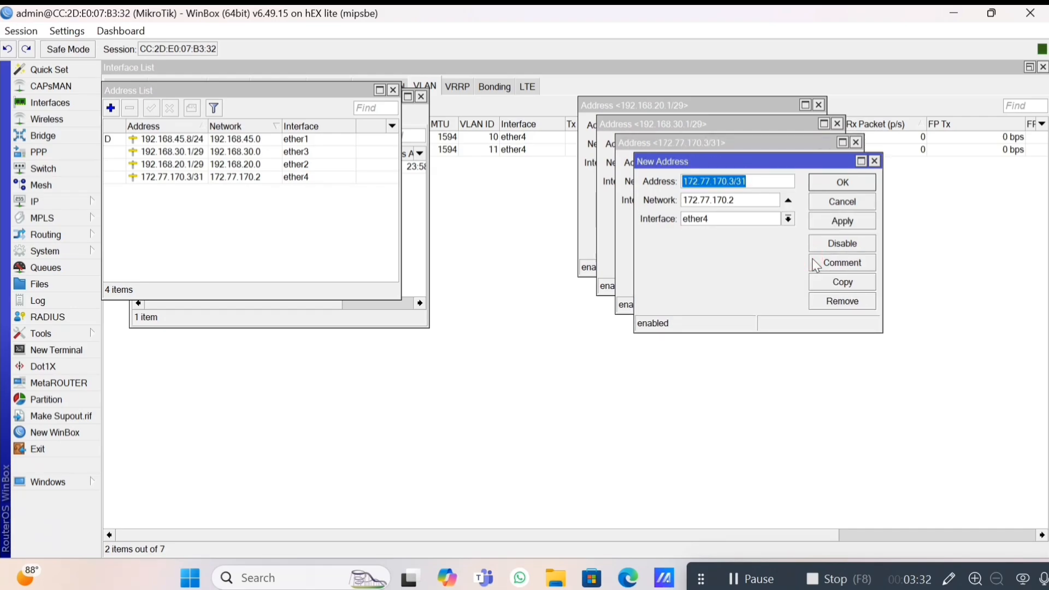
pyautogui.write('55.55.')
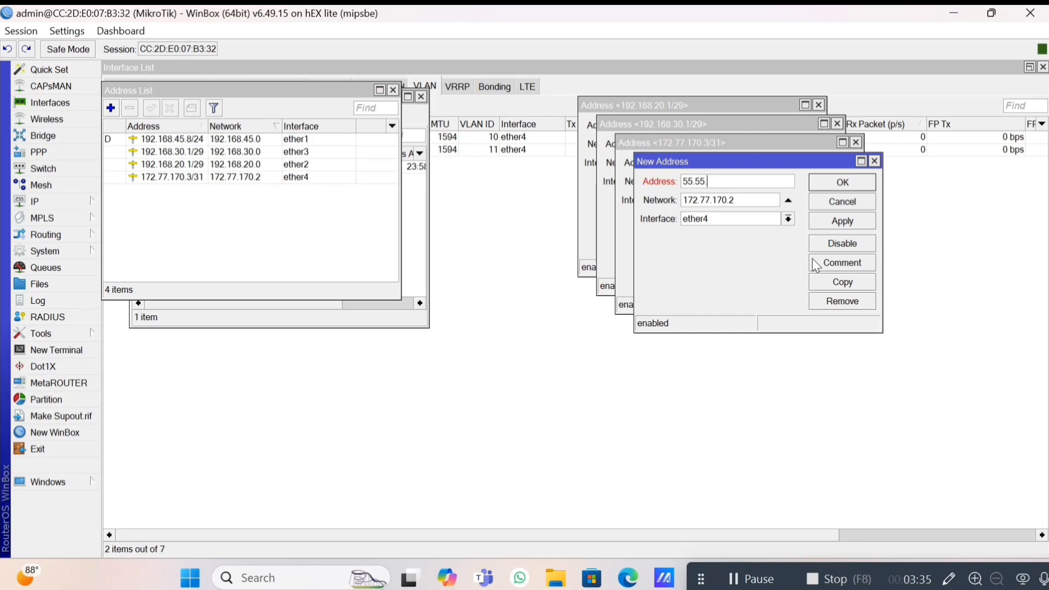
pyautogui.write('0.1/24')
pyautogui.click(842, 224)
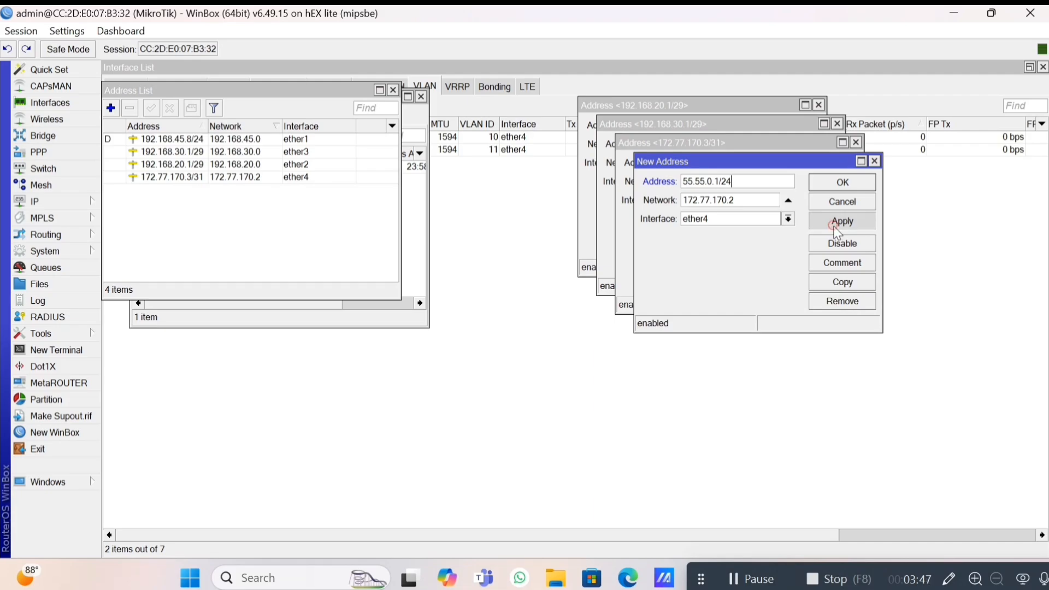
pyautogui.click(840, 285)
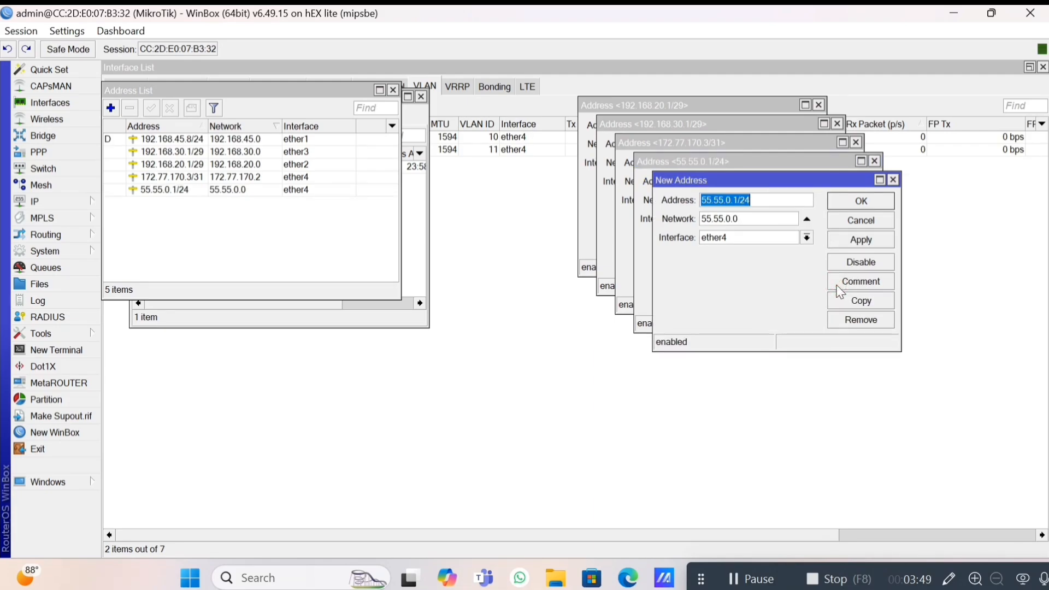
# Add address 10.10.0.1/24 on vlan10pppoe.
pyautogui.write('1')
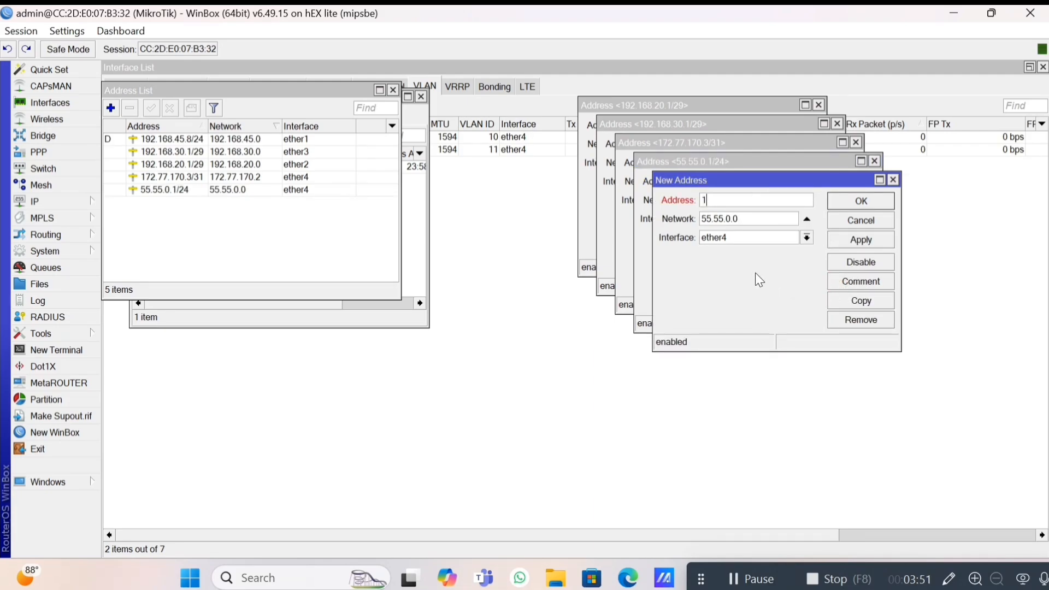
pyautogui.write('0.10.0.1/24')
pyautogui.click(806, 238)
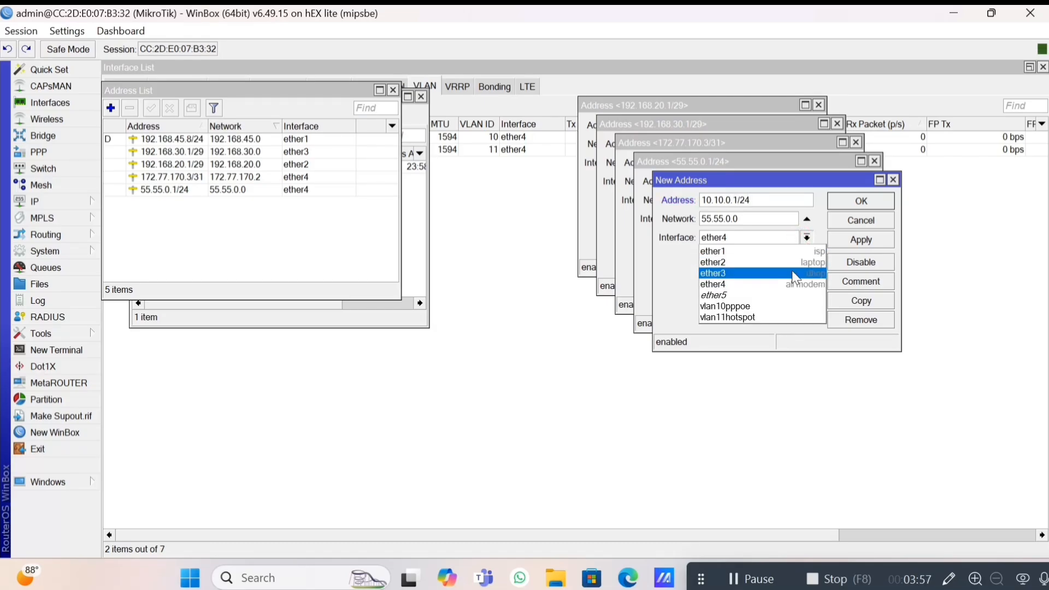
pyautogui.click(771, 307)
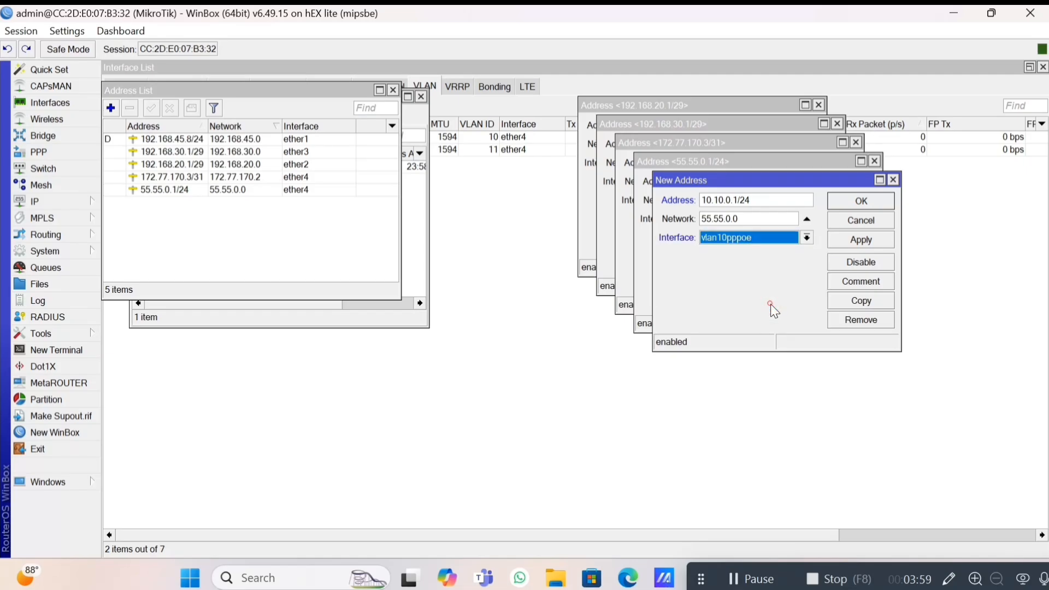
pyautogui.click(860, 246)
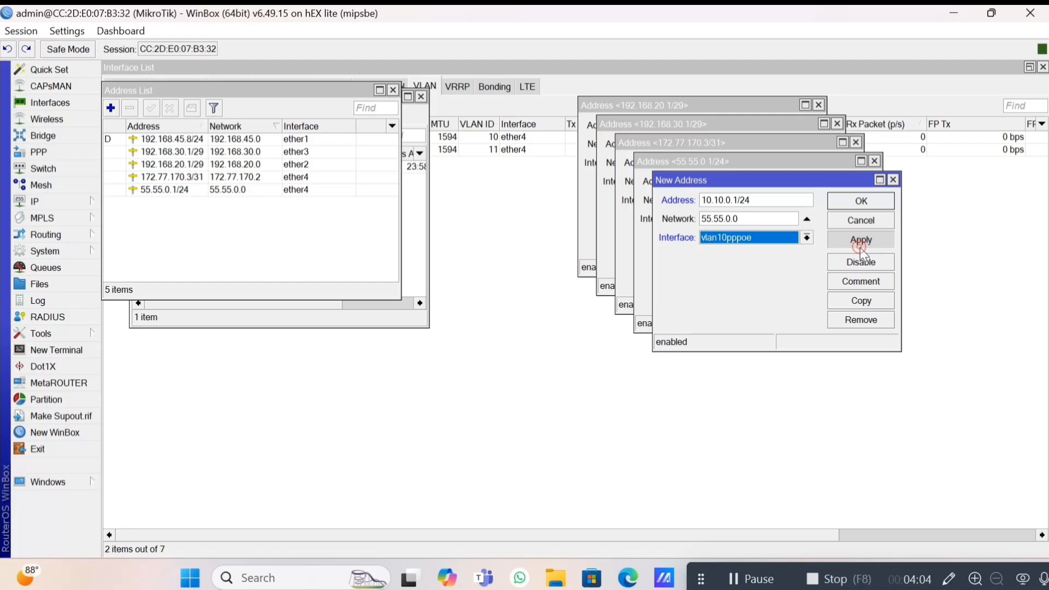
pyautogui.click(851, 301)
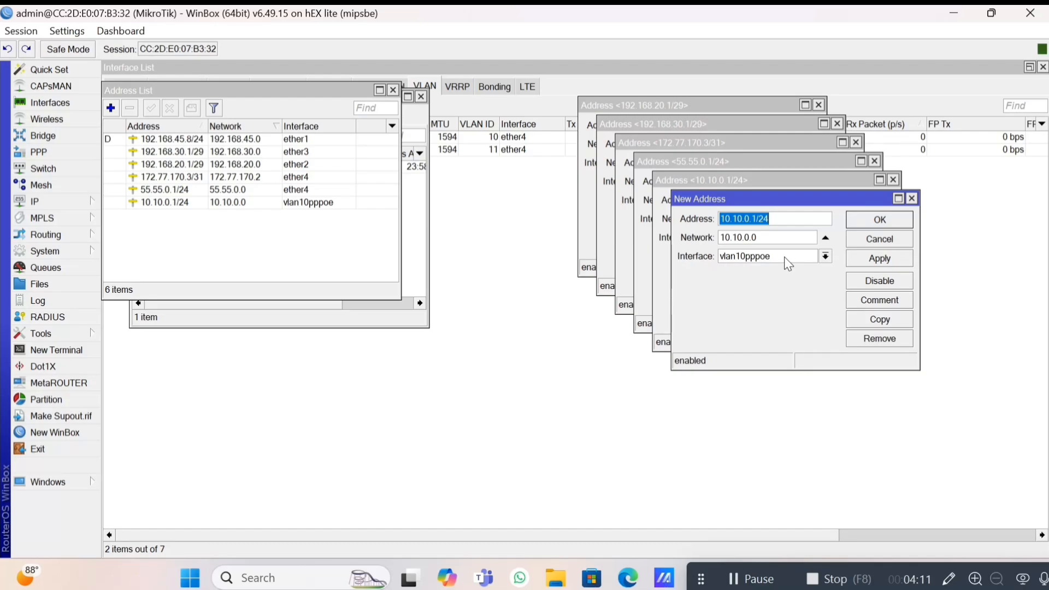
# Add 11.11.0.1/24 on vlan11hotspot and close the address dialogs.
pyautogui.write('11.11.0')
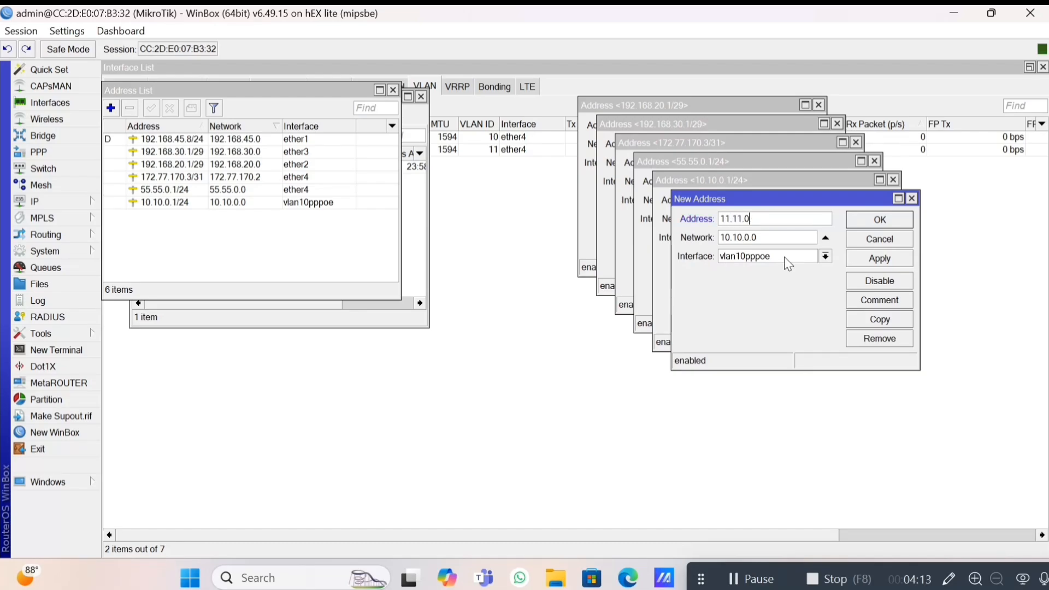
pyautogui.write('.1/24')
pyautogui.click(826, 257)
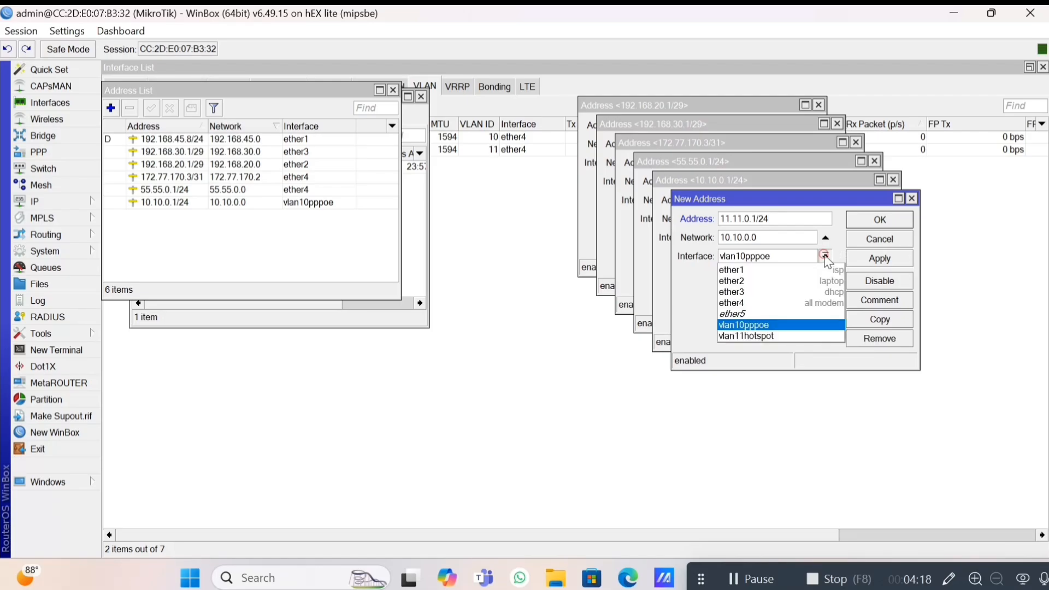
pyautogui.press('Down')
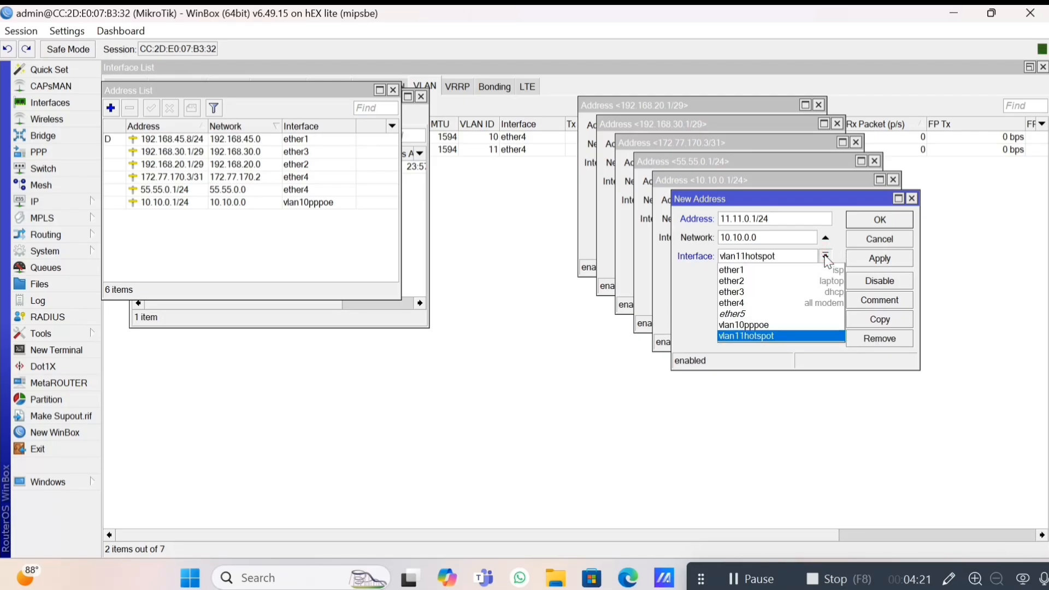
pyautogui.press('Return')
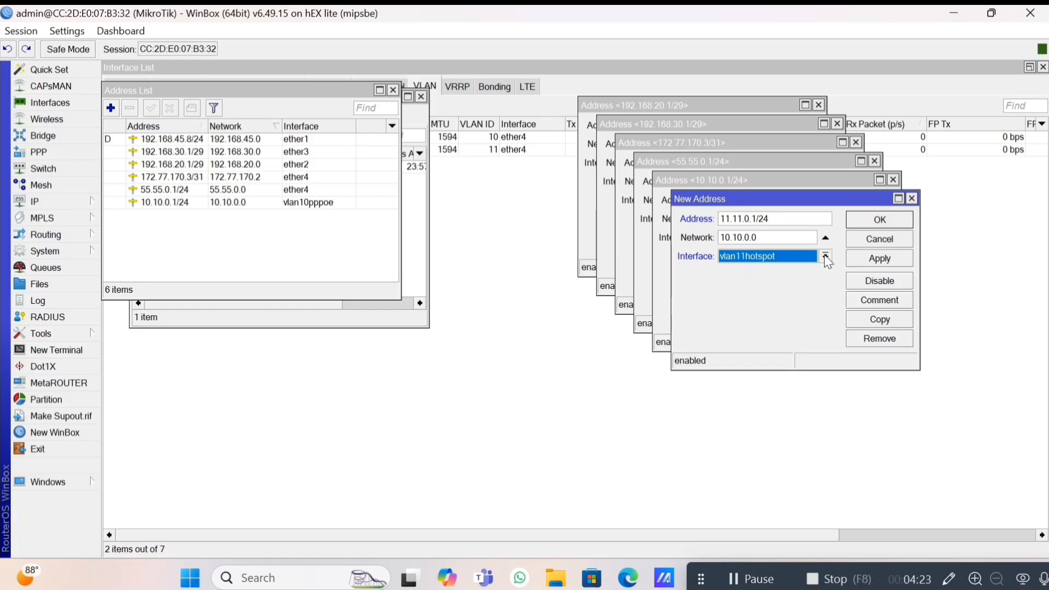
pyautogui.click(864, 259)
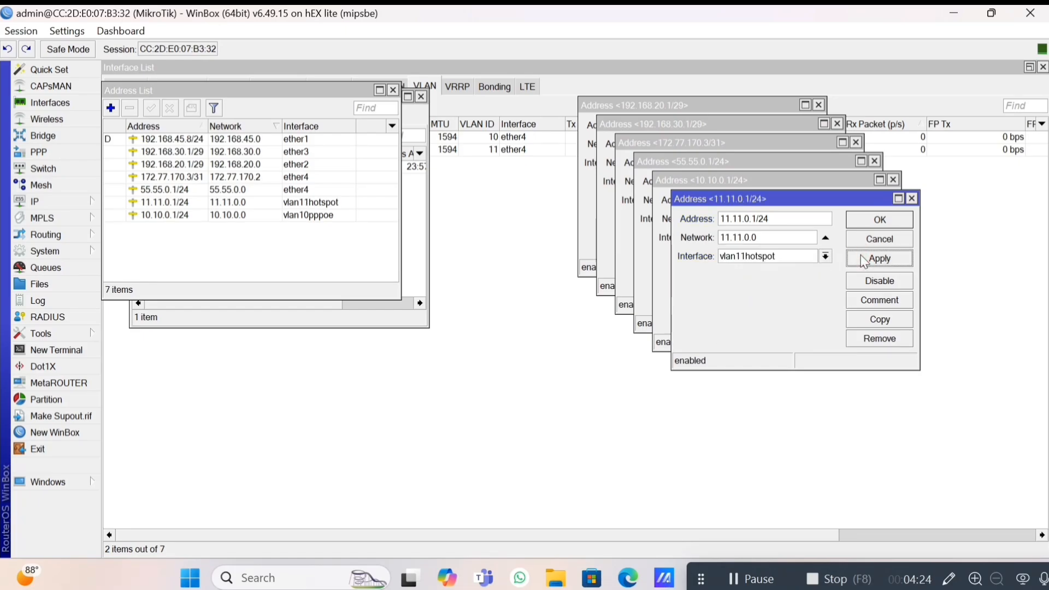
pyautogui.press('Escape')
pyautogui.press('Escape')
pyautogui.press('Escape')
pyautogui.press('Escape')
pyautogui.press('Escape')
pyautogui.press('Escape')
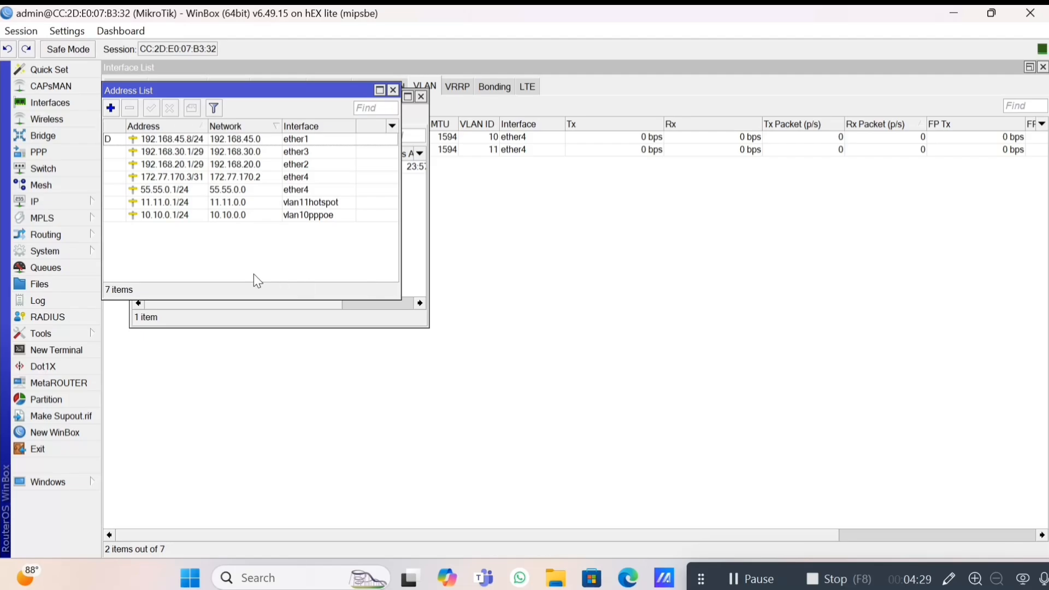
# Create DHCP server dhcp1 on ether2 for 192.168.20.0/29, accepting the suggested settings.
pyautogui.click(52, 203)
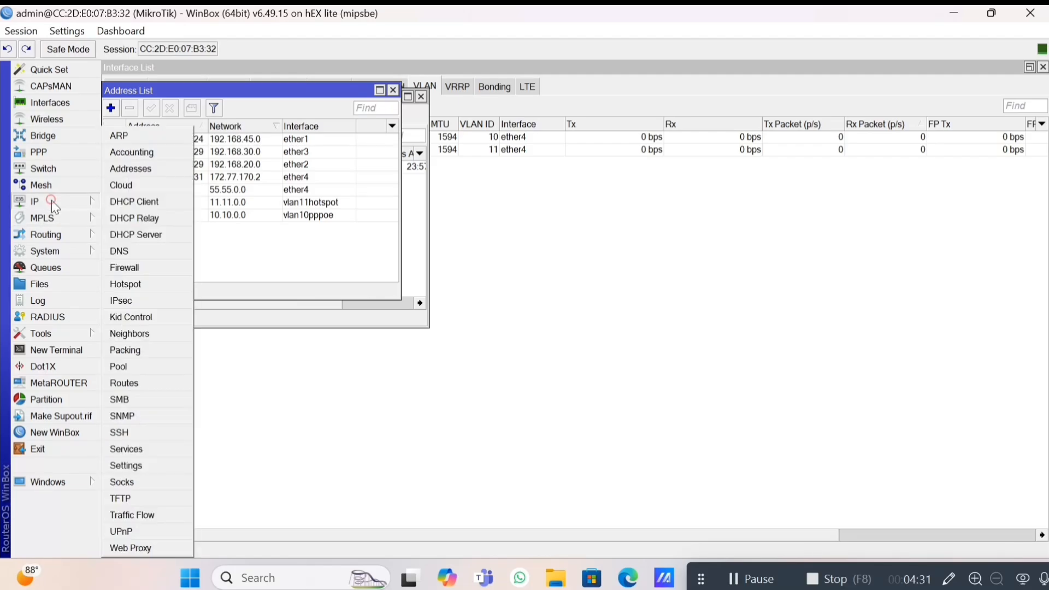
pyautogui.click(142, 235)
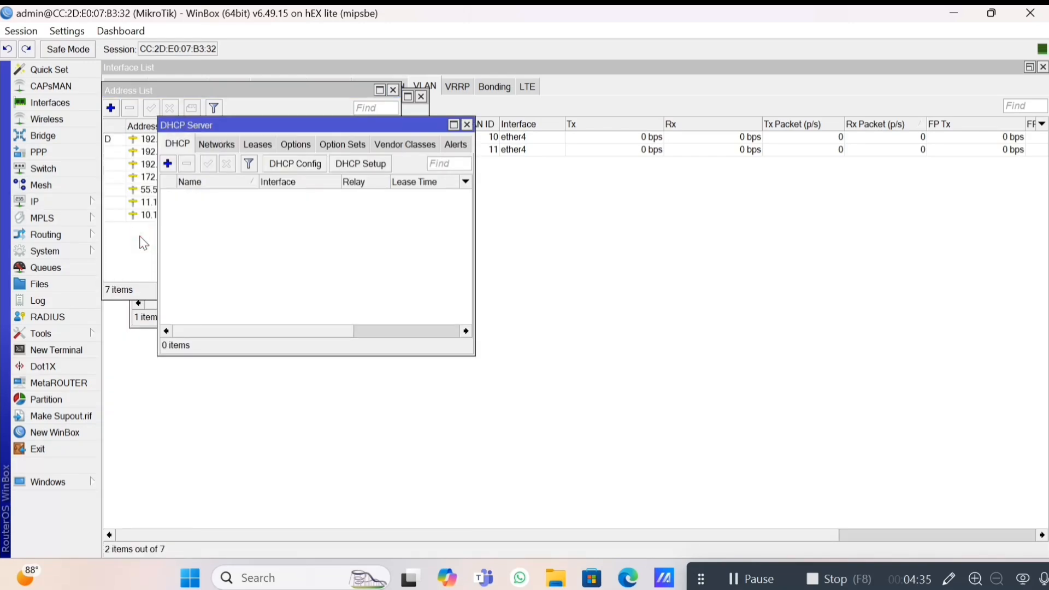
pyautogui.click(359, 166)
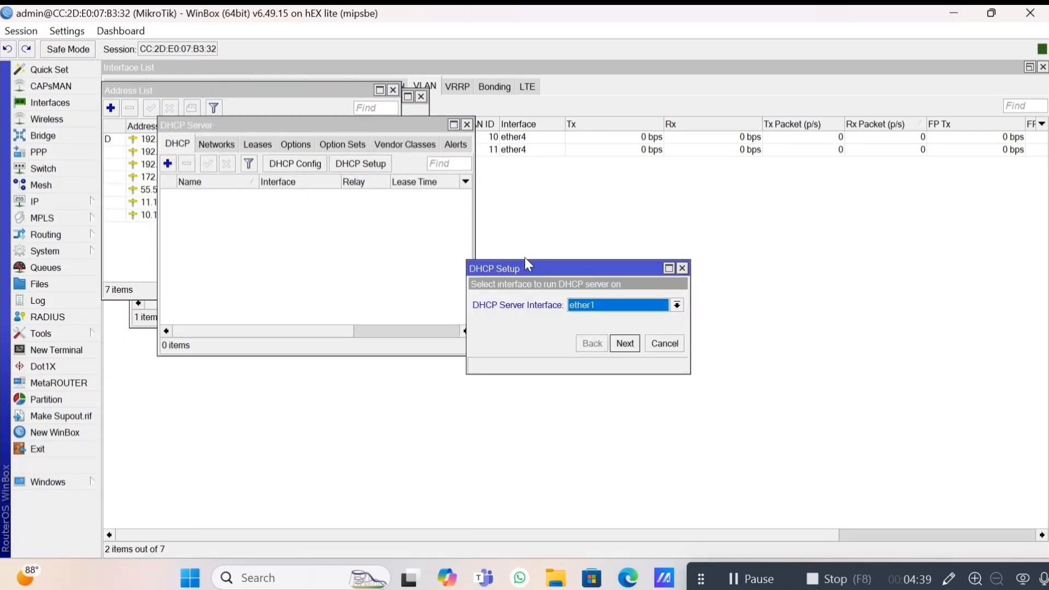
pyautogui.click(677, 305)
pyautogui.press('Down')
pyautogui.press('Down')
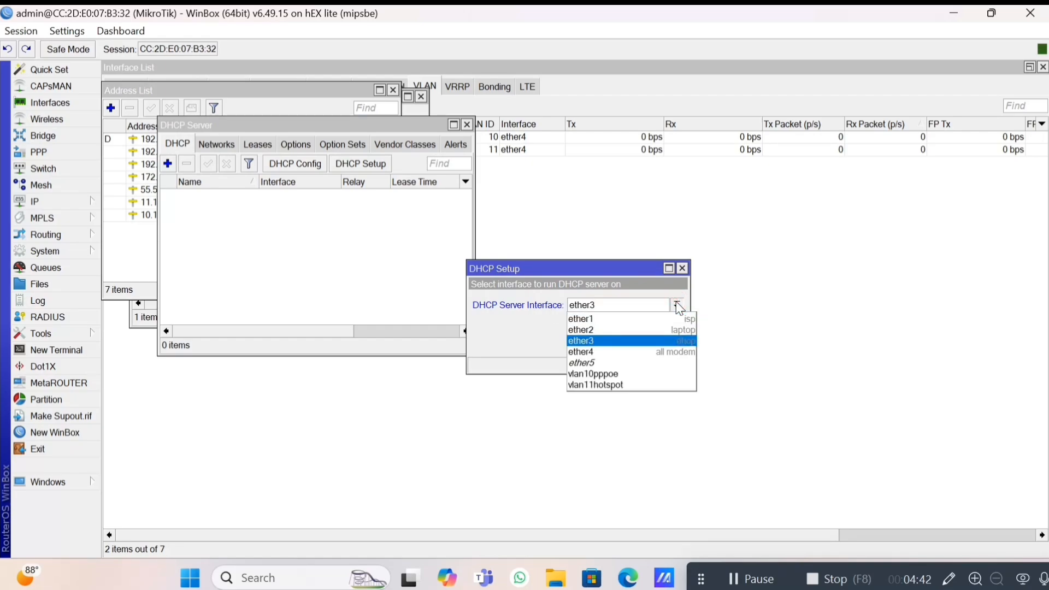
pyautogui.press('Up')
pyautogui.press('Return')
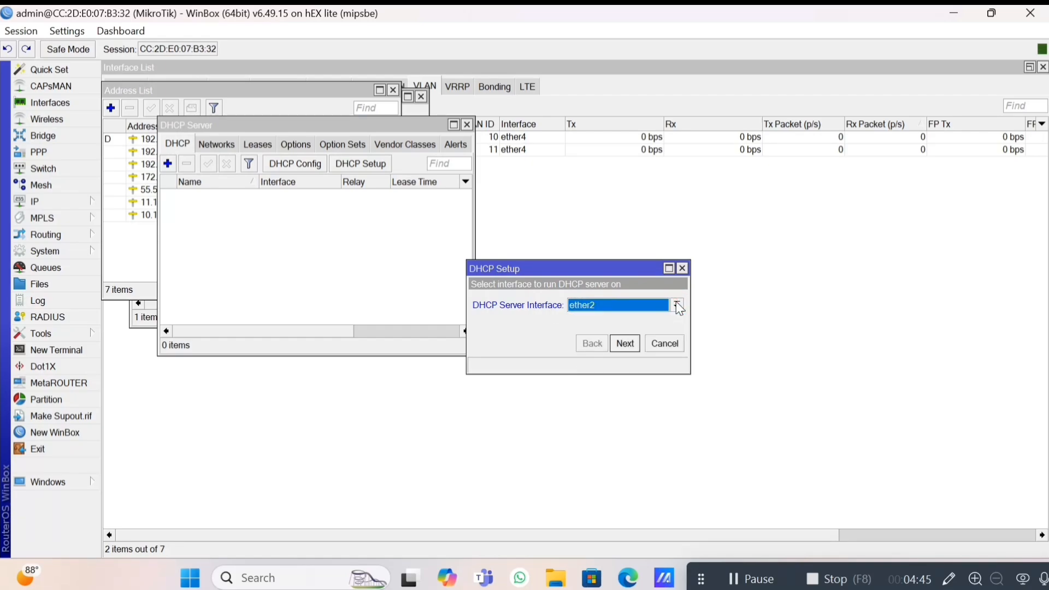
pyautogui.click(626, 345)
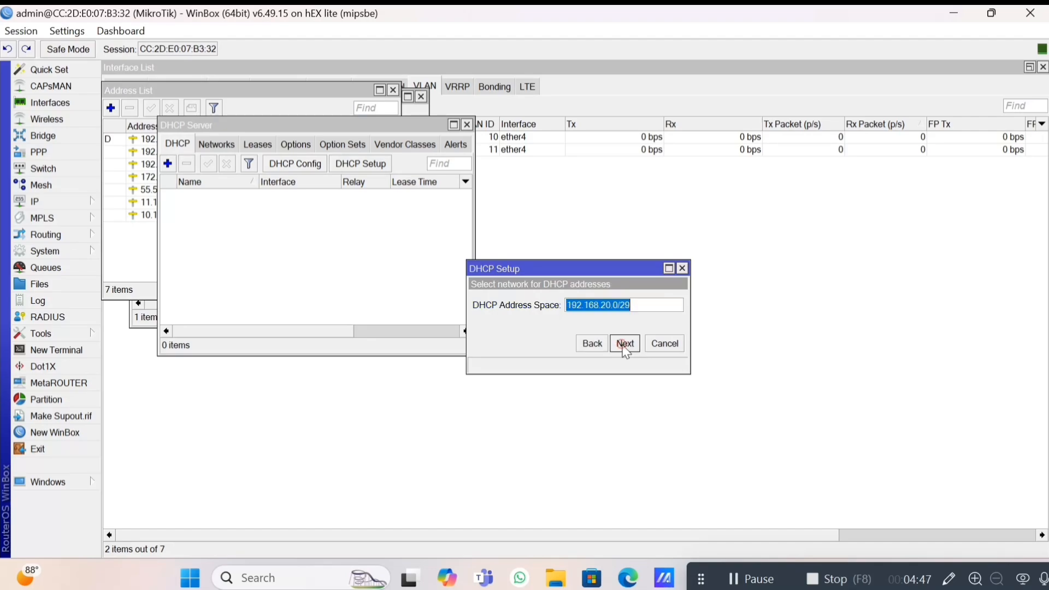
pyautogui.click(625, 344)
pyautogui.click(626, 344)
pyautogui.click(625, 344)
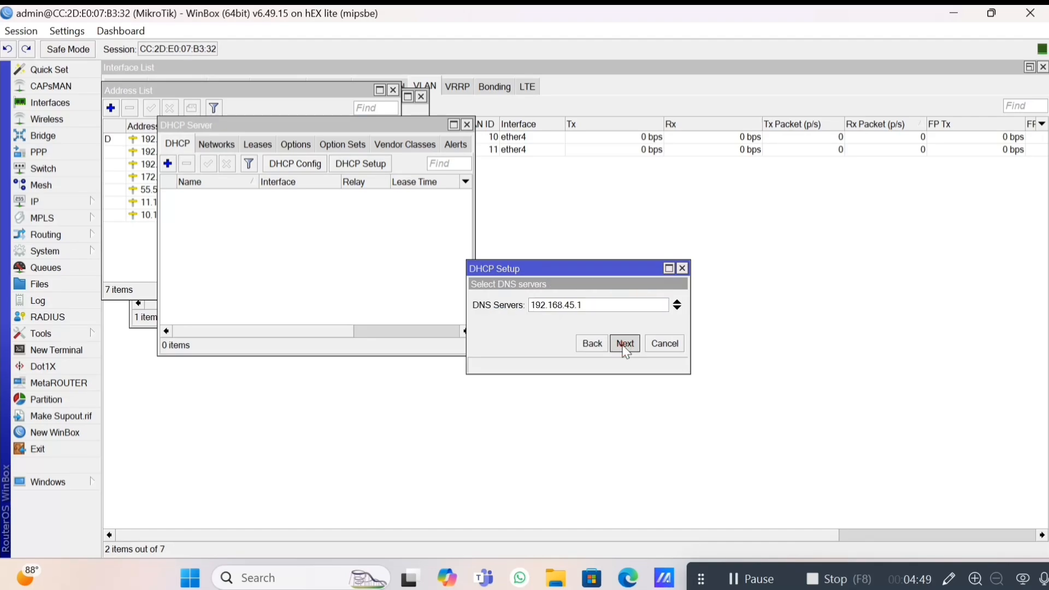
pyautogui.click(626, 344)
pyautogui.click(626, 344)
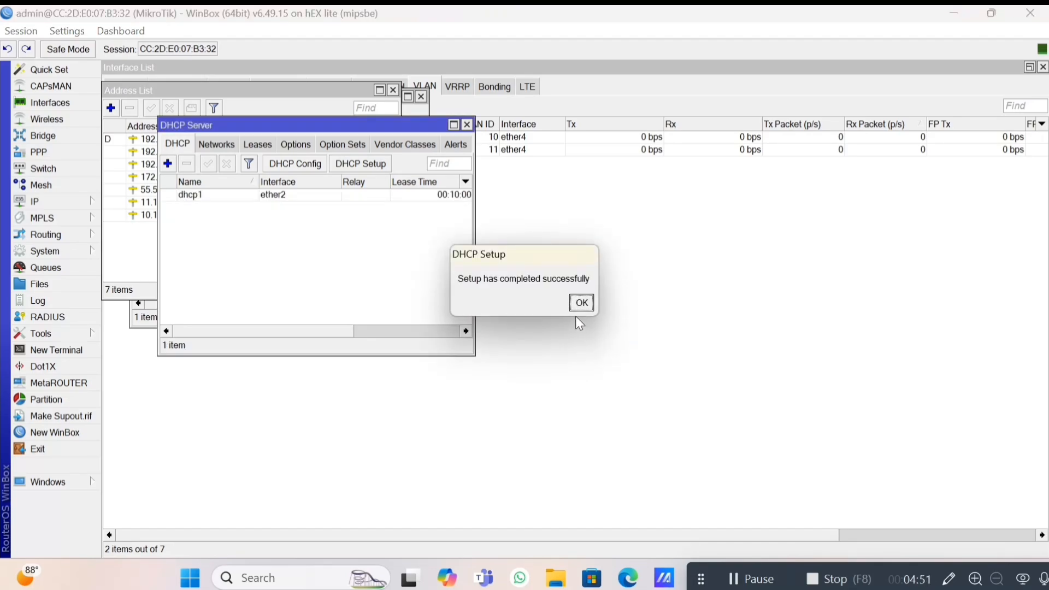
pyautogui.click(581, 303)
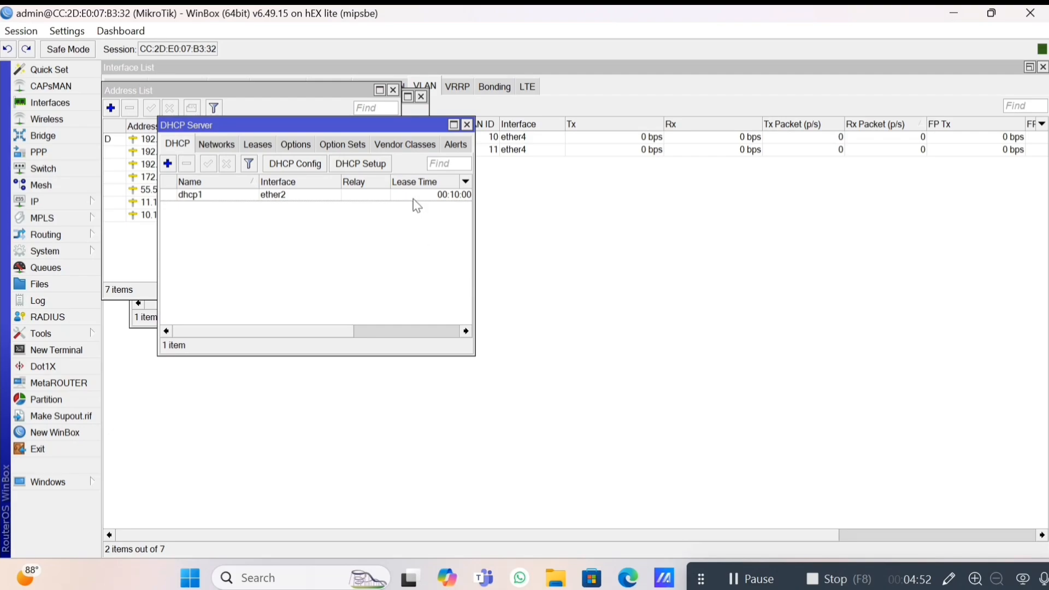
# Create DHCP server dhcp2 on ether3 for 192.168.30.0/29 with default settings.
pyautogui.click(390, 164)
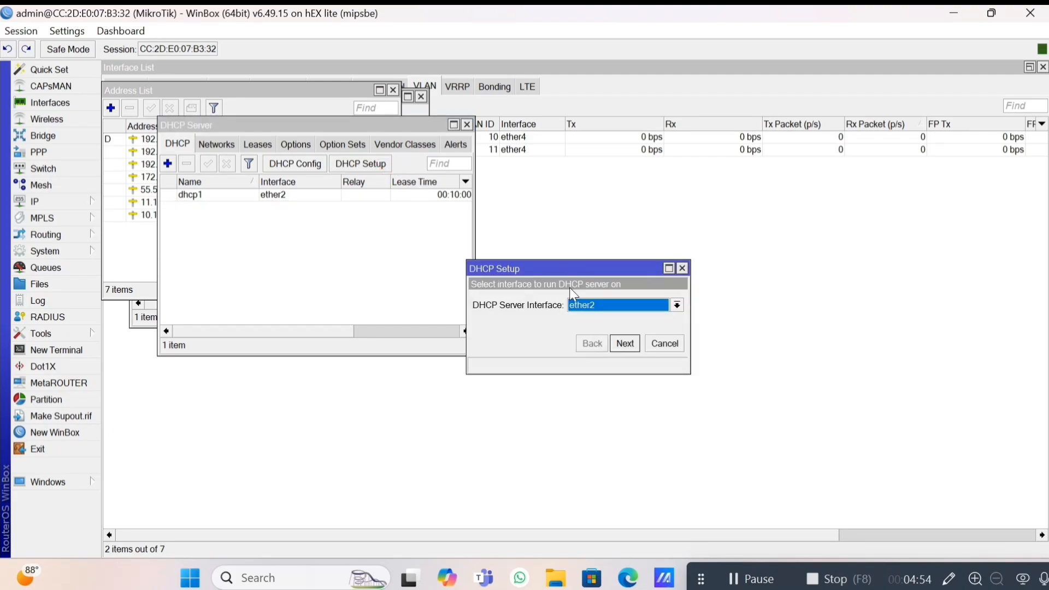
pyautogui.click(577, 311)
pyautogui.press('Down')
pyautogui.press('Return')
pyautogui.click(627, 343)
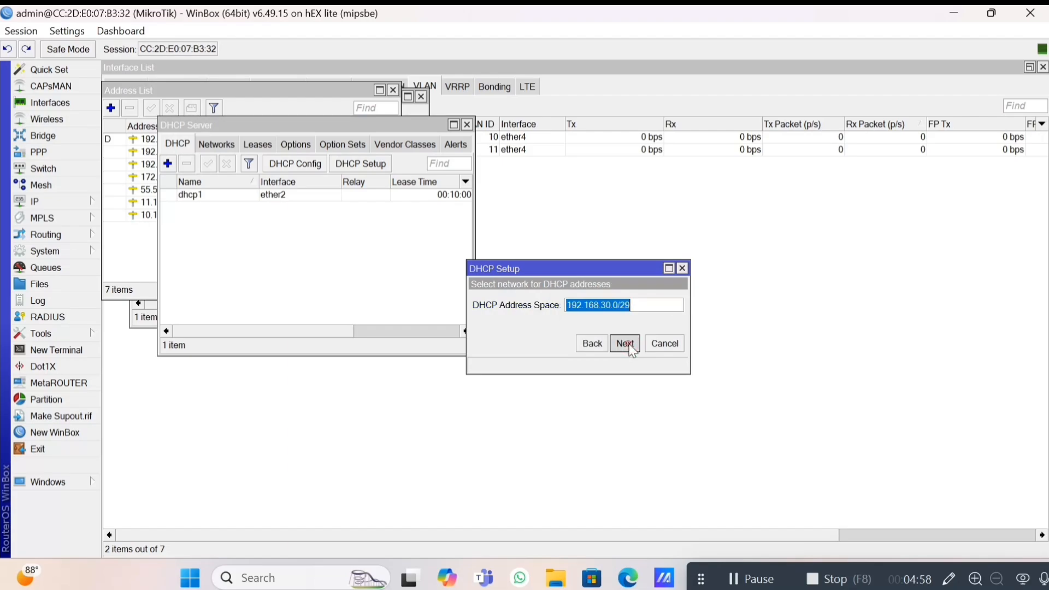
pyautogui.click(628, 344)
pyautogui.click(625, 344)
pyautogui.click(625, 344)
pyautogui.click(625, 344)
pyautogui.click(626, 344)
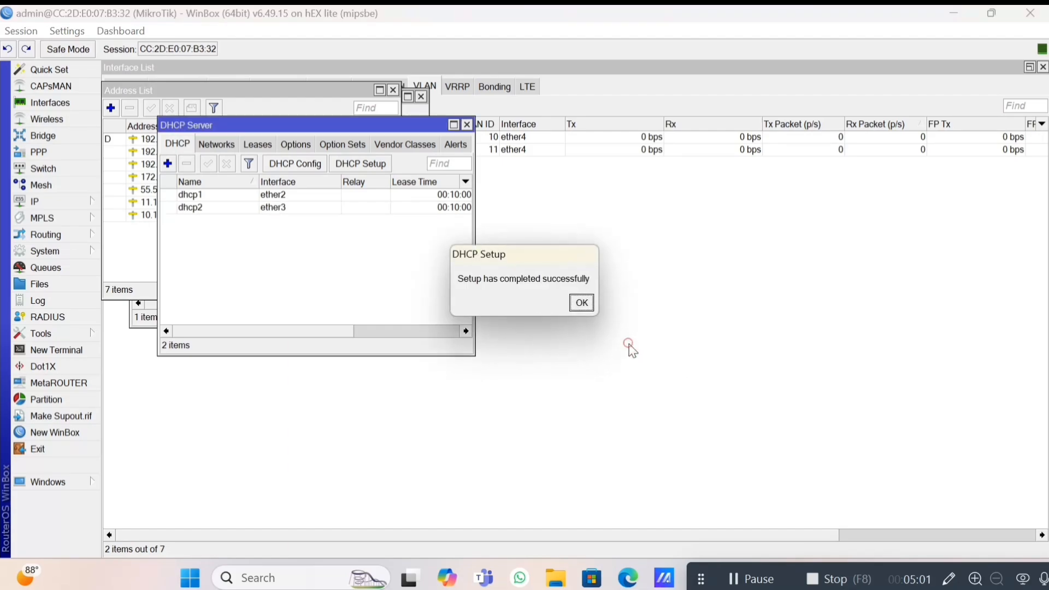
pyautogui.press('Return')
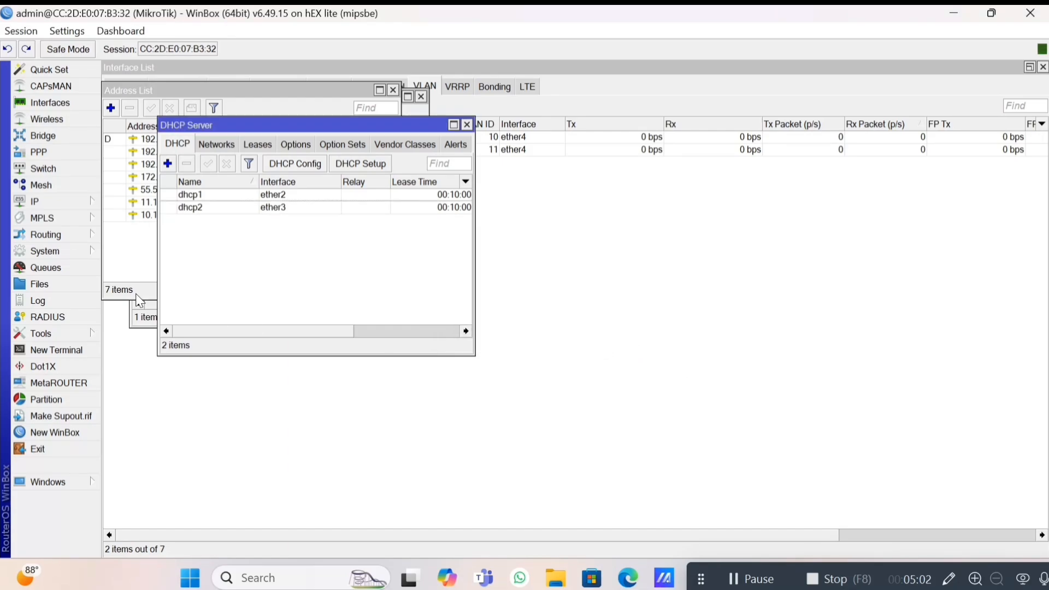
pyautogui.click(70, 200)
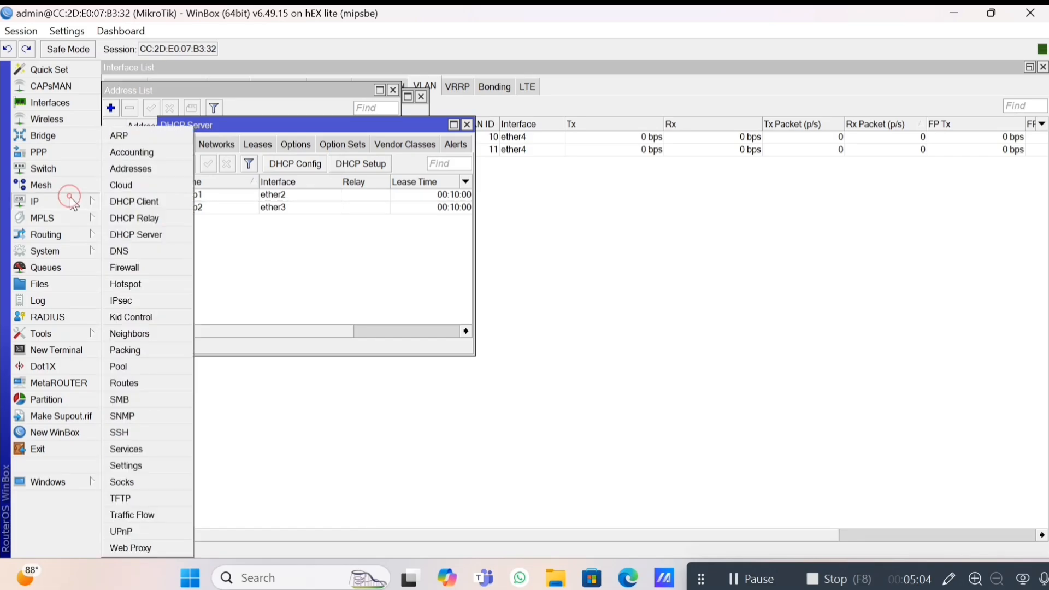
# Add a srcnat NAT rule with the masquerade action.
pyautogui.click(132, 269)
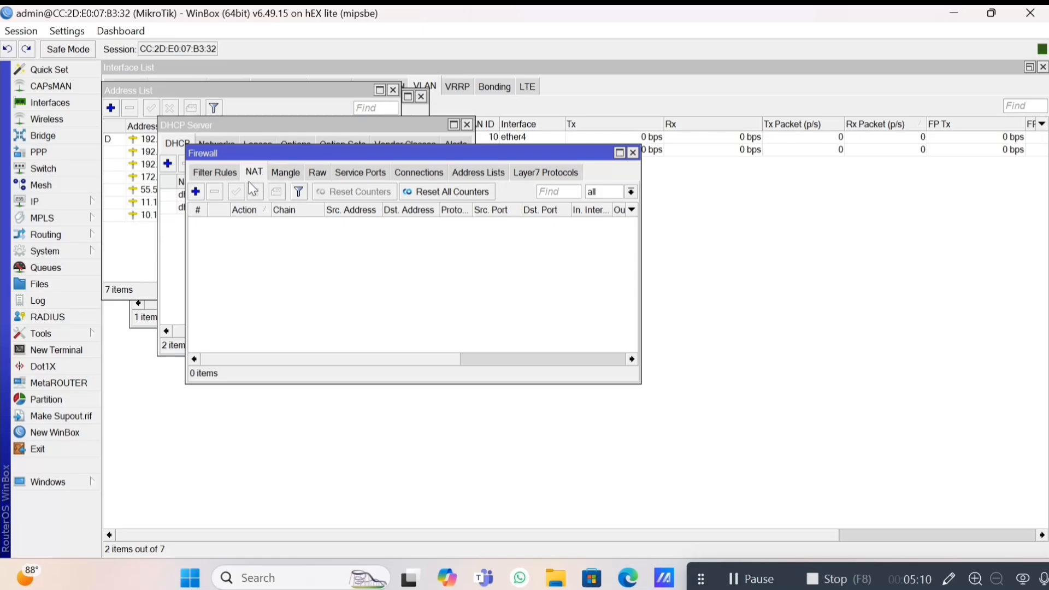
pyautogui.click(195, 192)
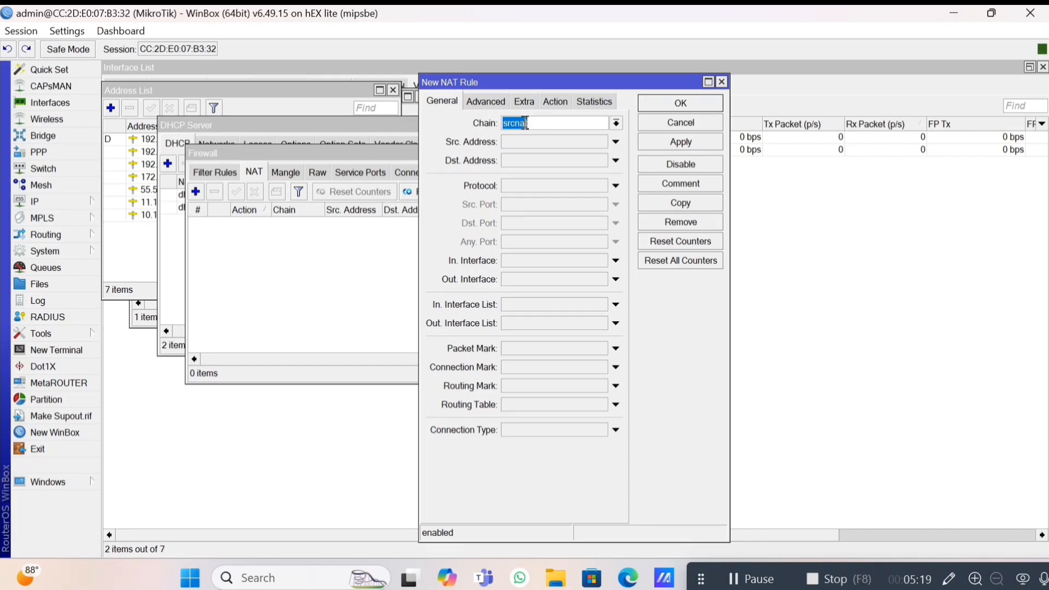
pyautogui.click(551, 107)
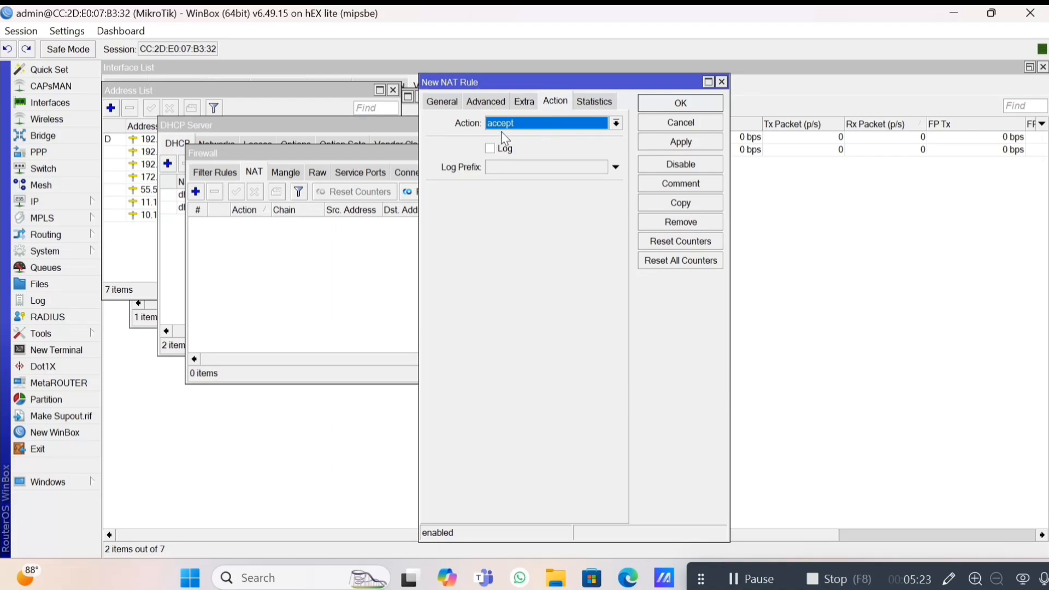
pyautogui.click(623, 122)
pyautogui.press('Down')
pyautogui.press('Down')
pyautogui.press('Down')
pyautogui.press('Down')
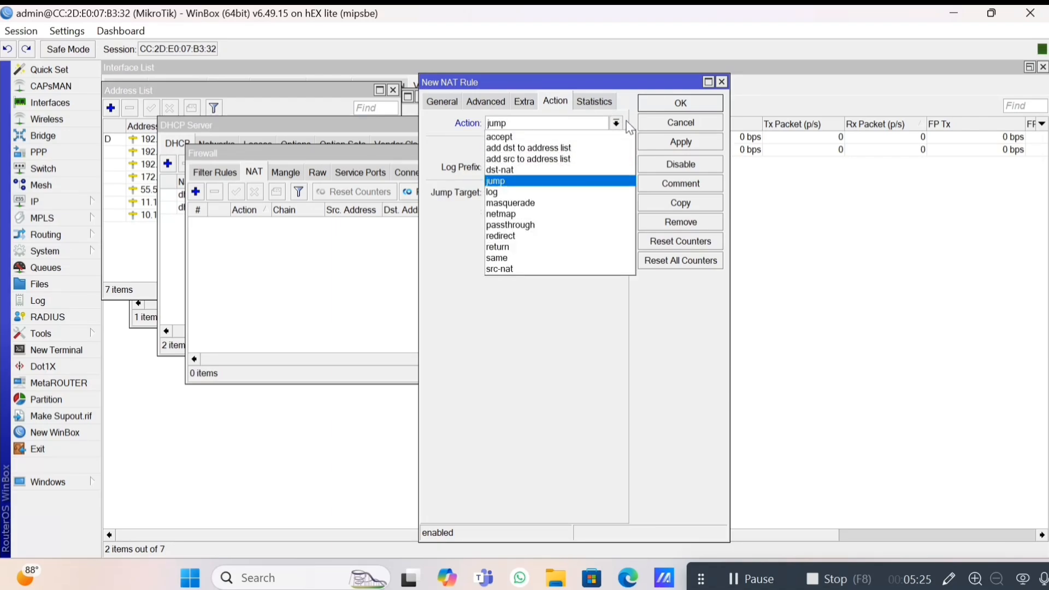
pyautogui.press('Down')
pyautogui.press('Down')
pyautogui.press('Return')
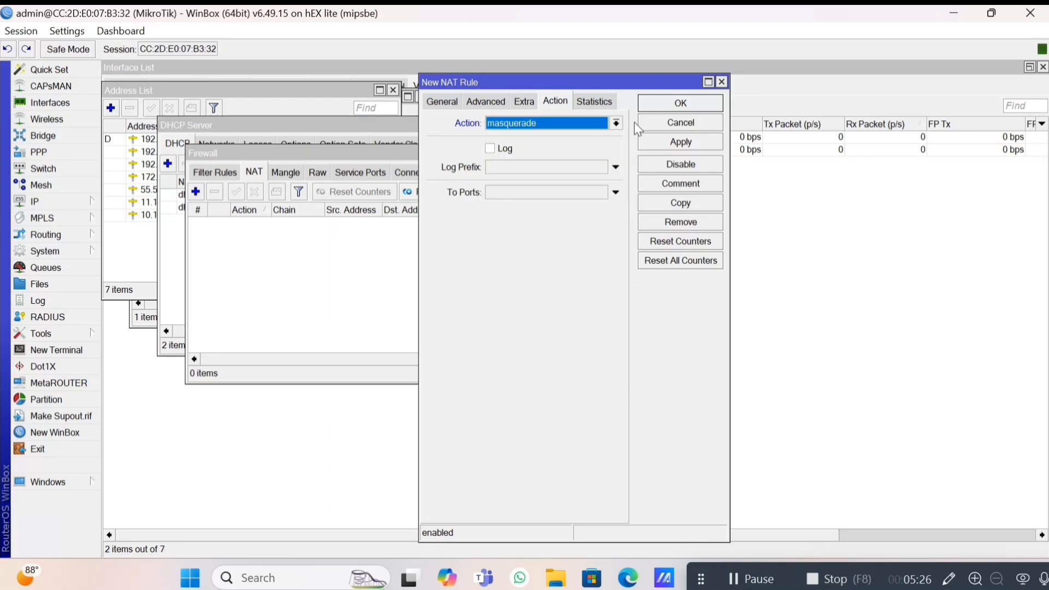
pyautogui.click(672, 142)
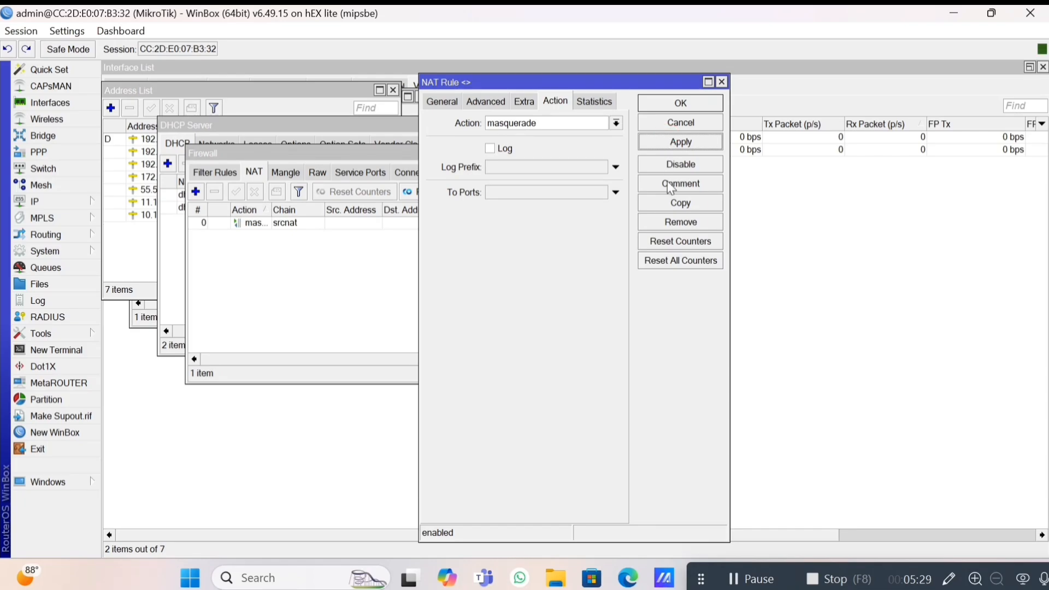
pyautogui.click(661, 124)
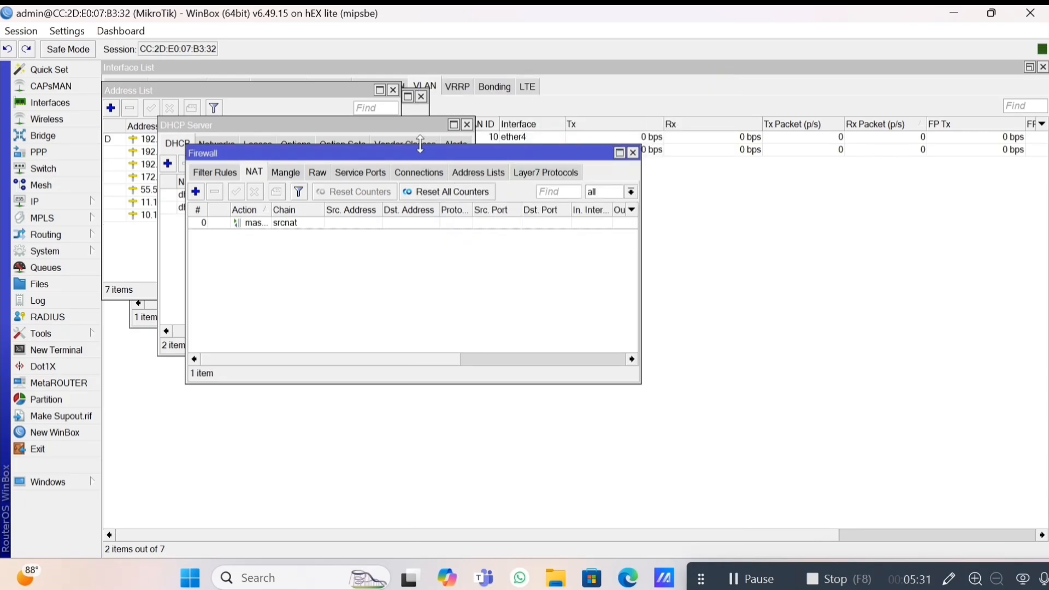
pyautogui.click(61, 200)
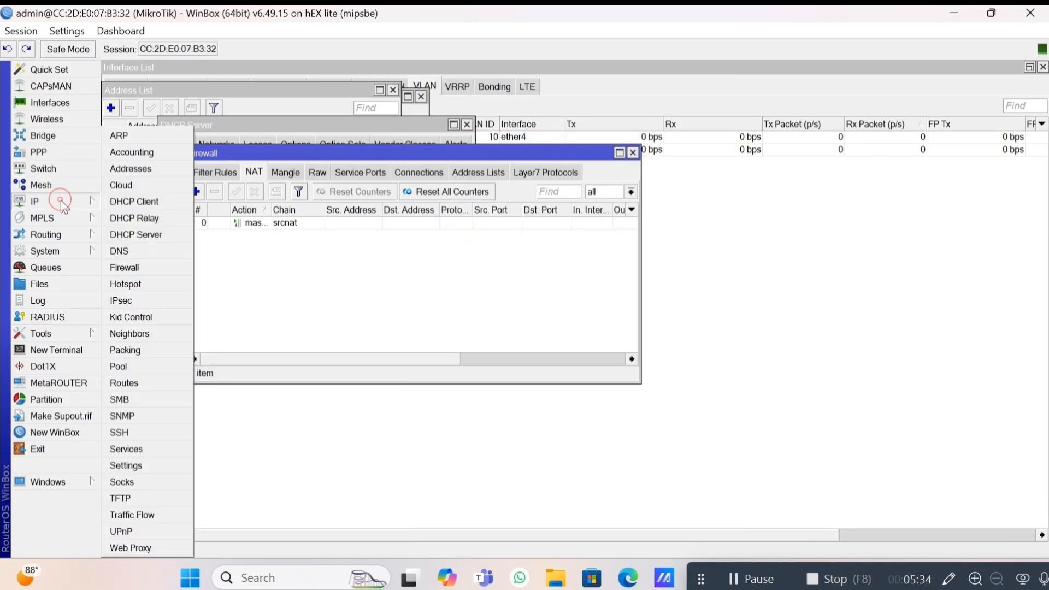
# Start Hotspot Setup on vlan11hotspot, keeping the suggested address, pool, no certificate and SMTP.
pyautogui.click(147, 285)
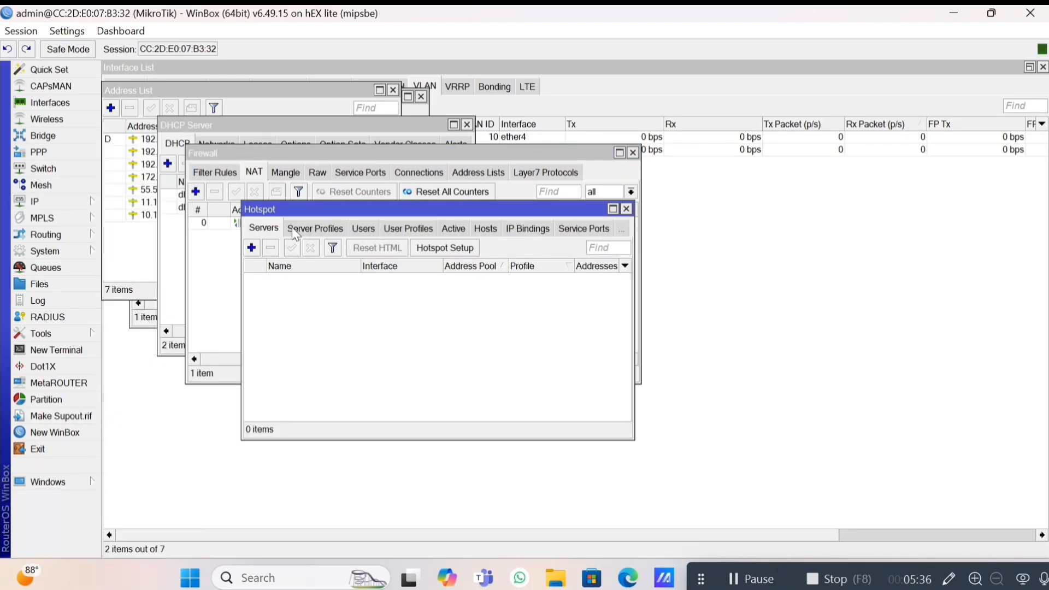
pyautogui.click(429, 253)
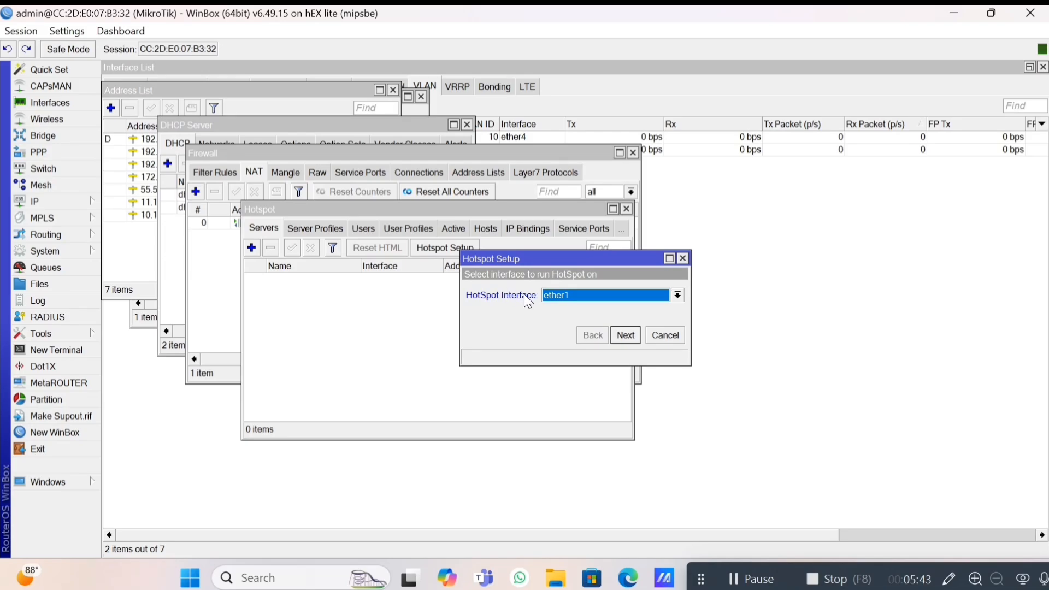
pyautogui.press('Down')
pyautogui.press('Down')
pyautogui.press('Down')
pyautogui.press('Down')
pyautogui.press('Down')
pyautogui.press('Down')
pyautogui.press('Down')
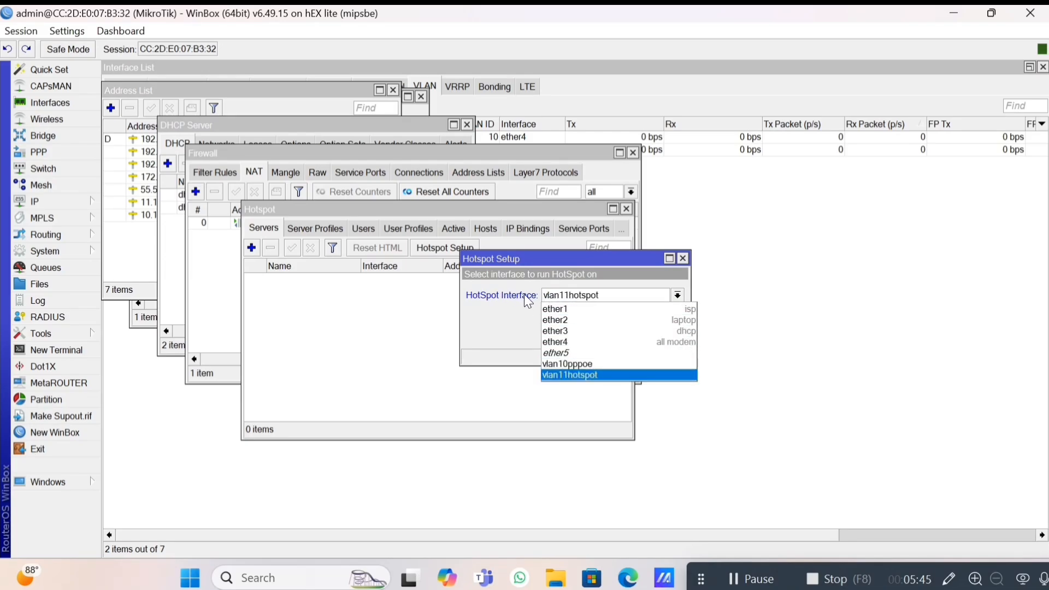
pyautogui.press('Return')
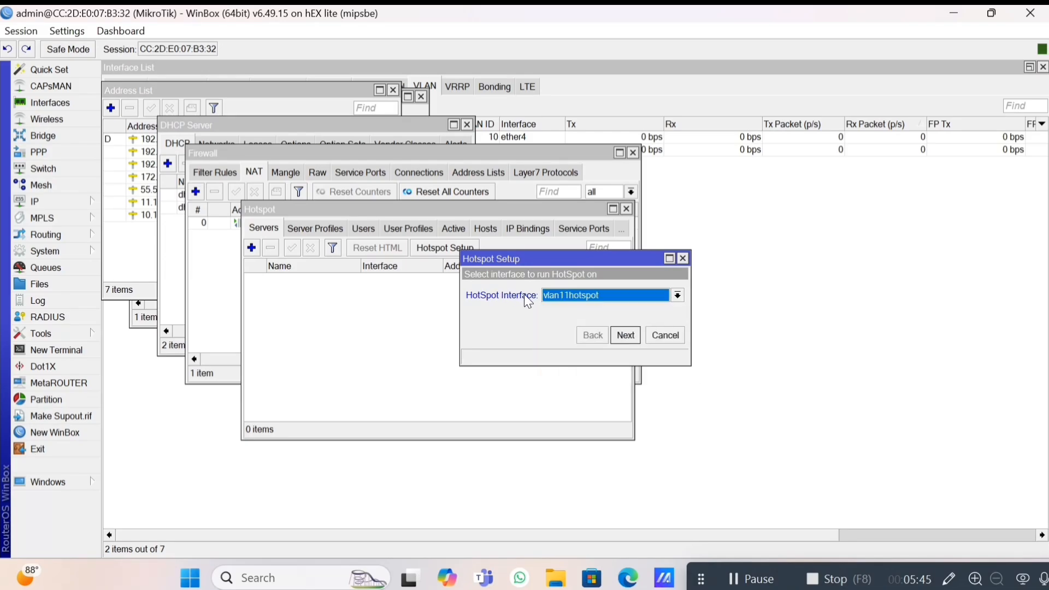
pyautogui.click(628, 340)
pyautogui.click(628, 340)
pyautogui.click(628, 340)
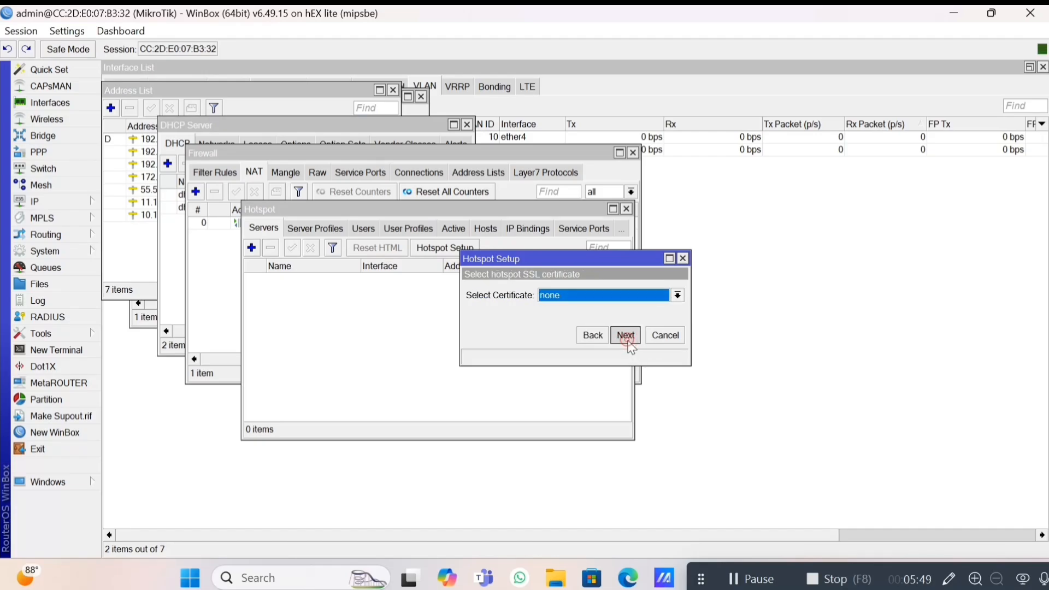
pyautogui.click(628, 340)
pyautogui.click(628, 340)
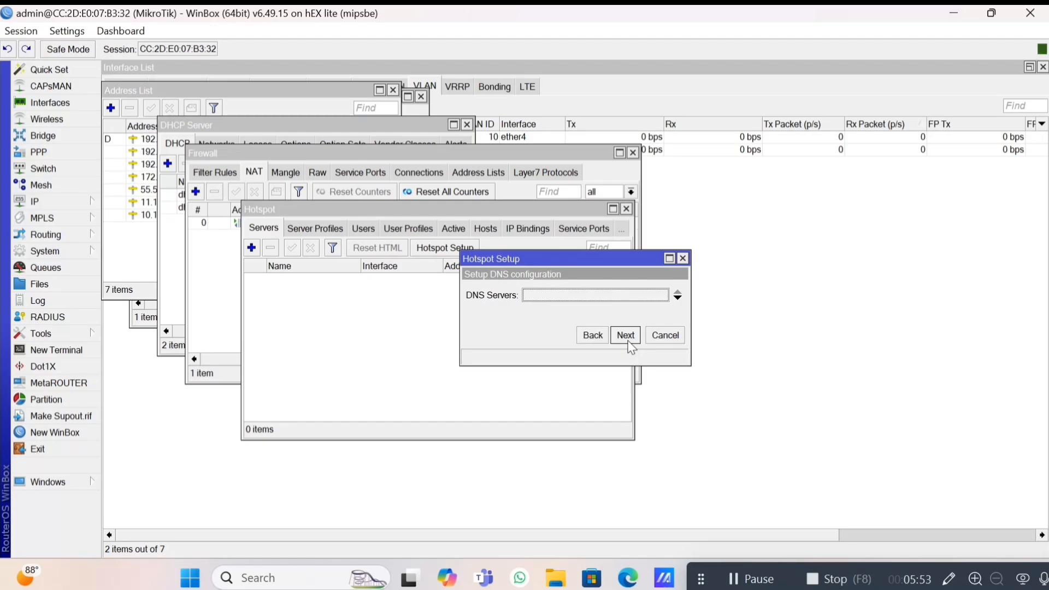
# Set DNS server 8.8.8.8, a hotspot DNS name, and user admin with a password.
pyautogui.write('8.')
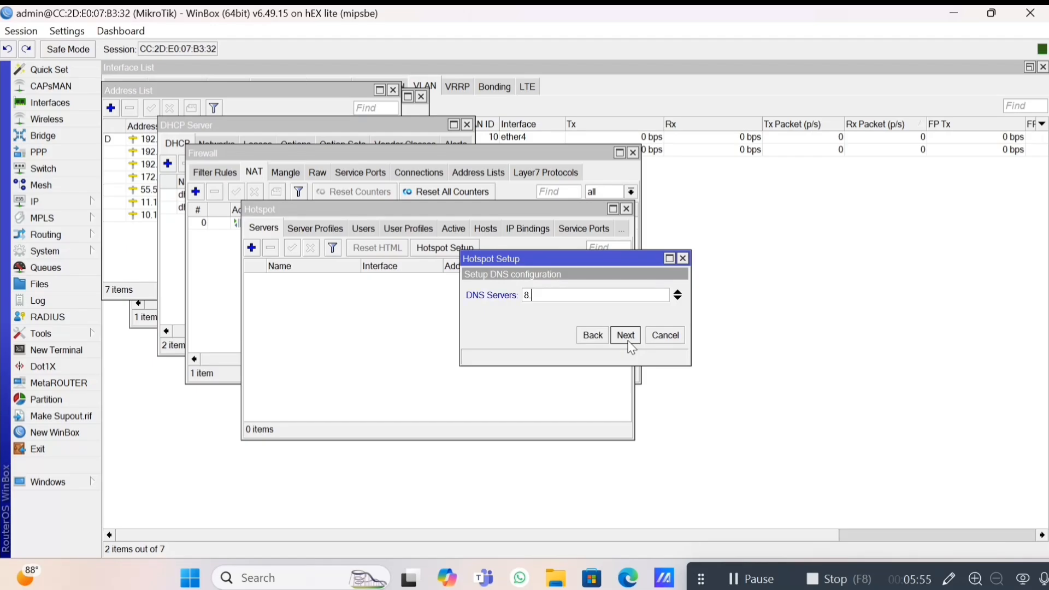
pyautogui.write('8.8.8')
pyautogui.click(628, 340)
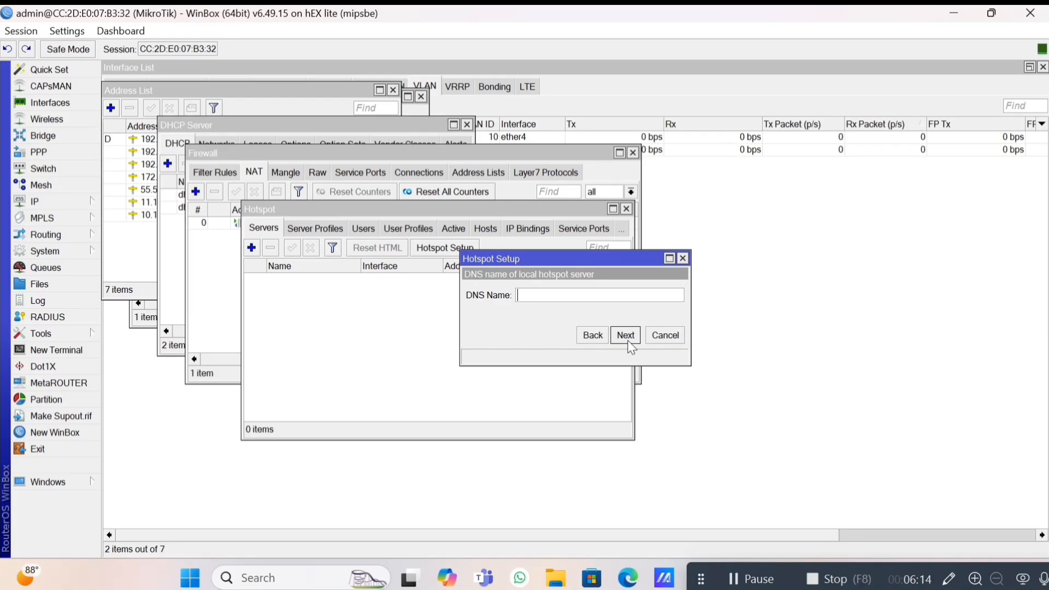
pyautogui.write('fadhil.net')
pyautogui.click(626, 336)
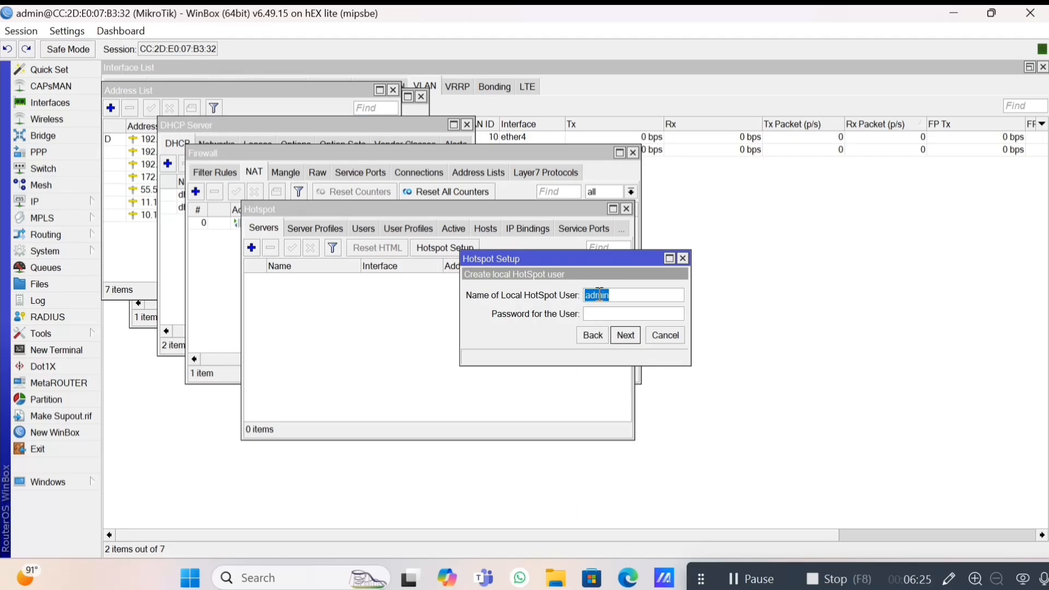
pyautogui.click(643, 299)
pyautogui.click(621, 314)
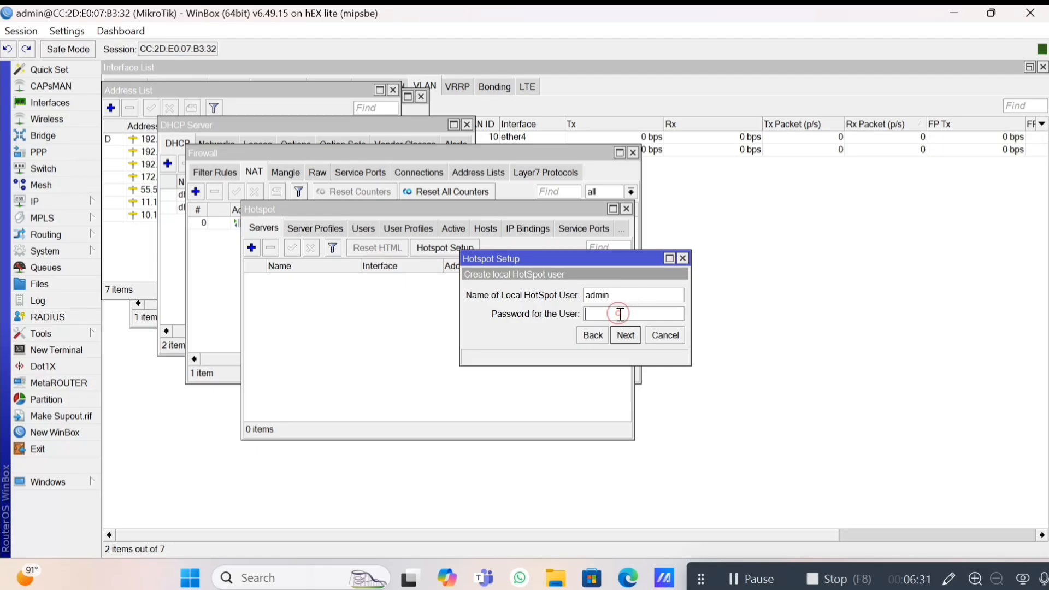
pyautogui.click(632, 335)
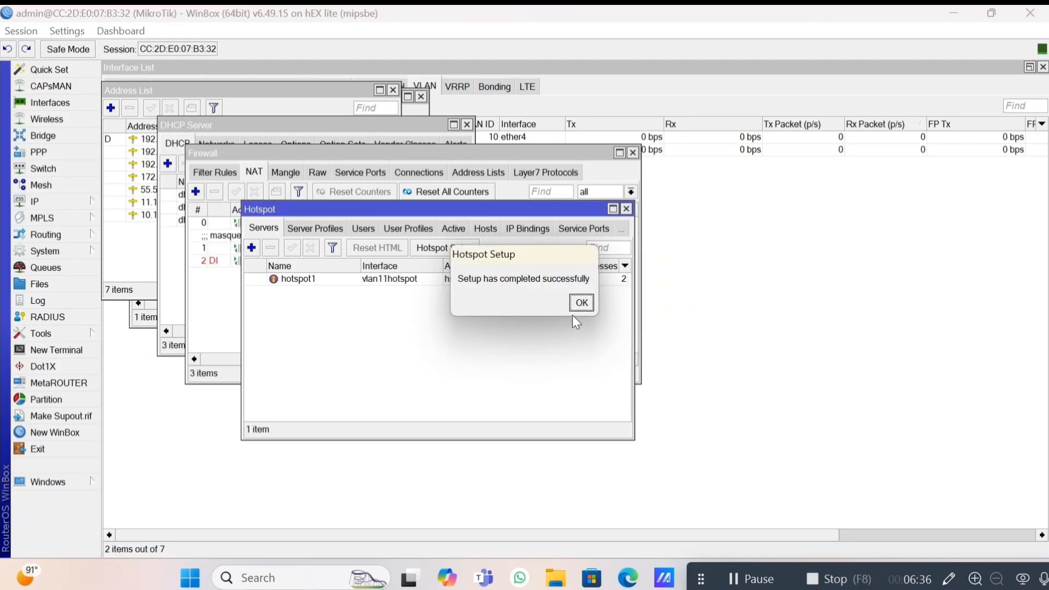
# Add the IP pool 'pppoe no vlan' with range 55.55.0.2-55.55.0.254.
pyautogui.click(581, 303)
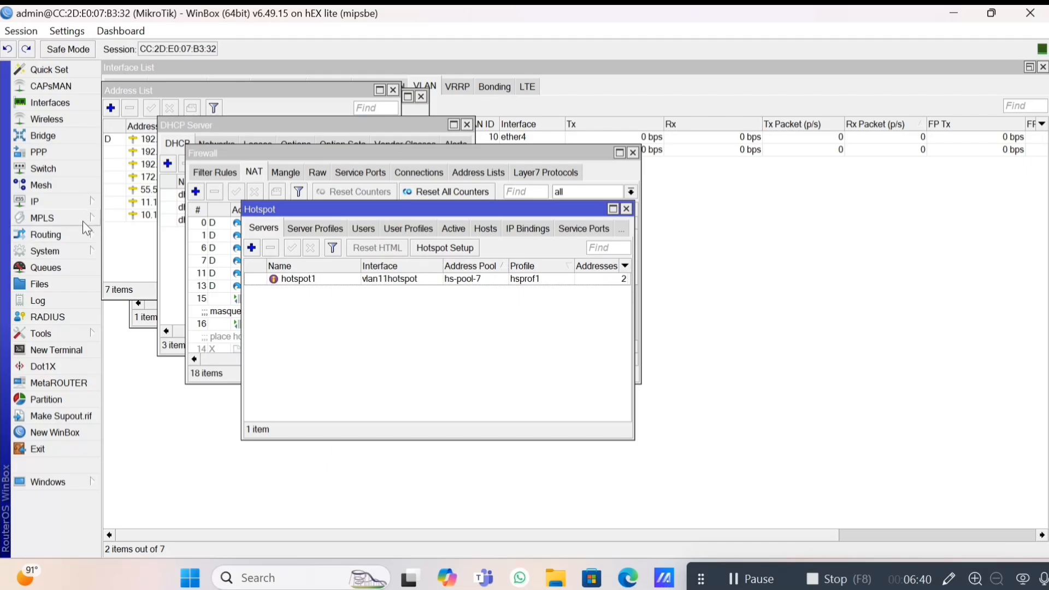
pyautogui.click(74, 200)
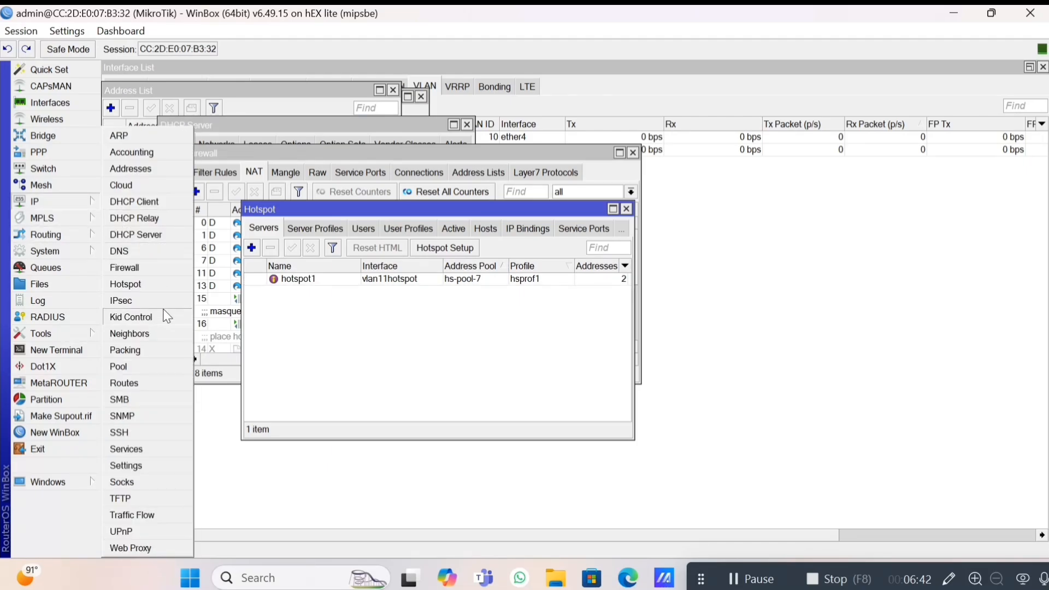
pyautogui.click(139, 366)
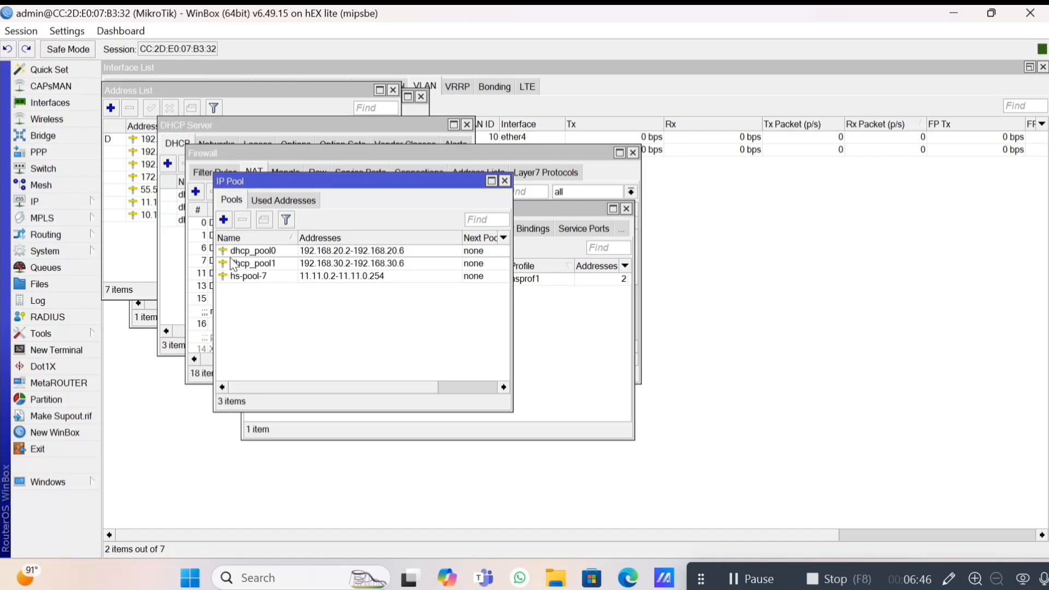
pyautogui.click(225, 220)
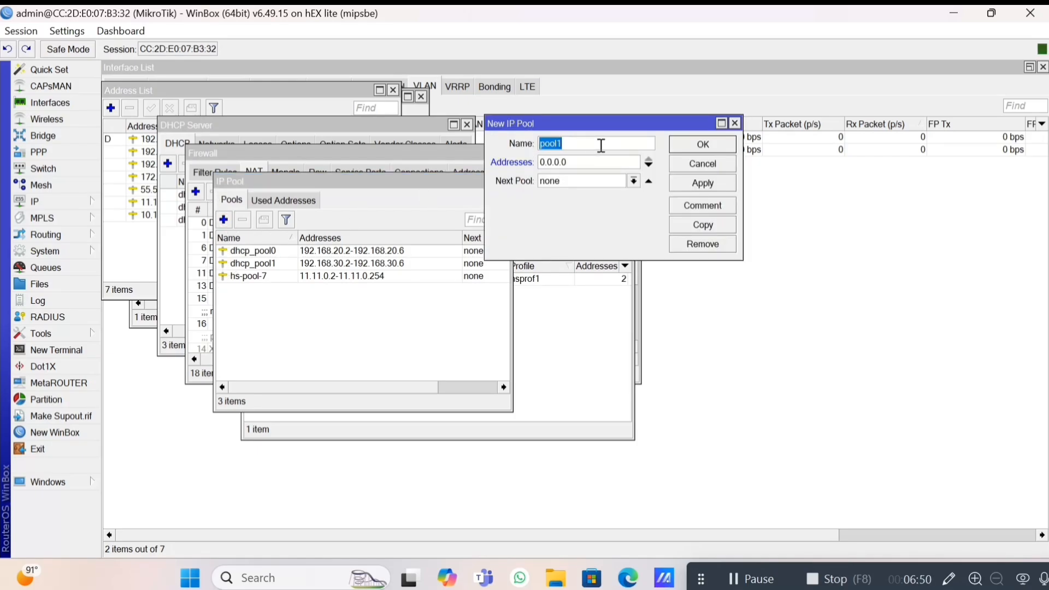
pyautogui.write('pppoe no vlan')
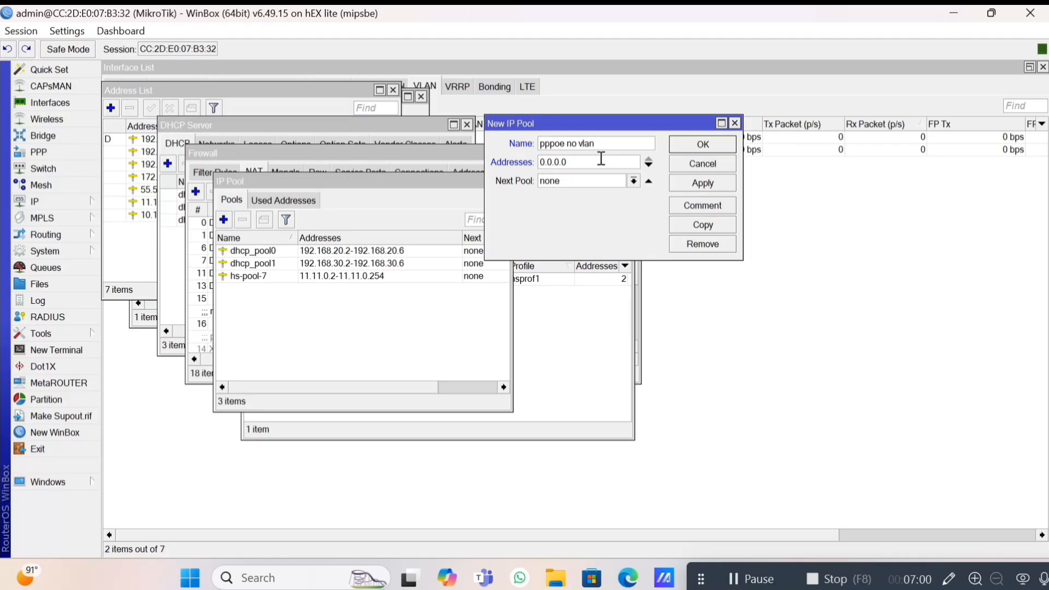
pyautogui.click(602, 159)
pyautogui.write('55.55.0.2')
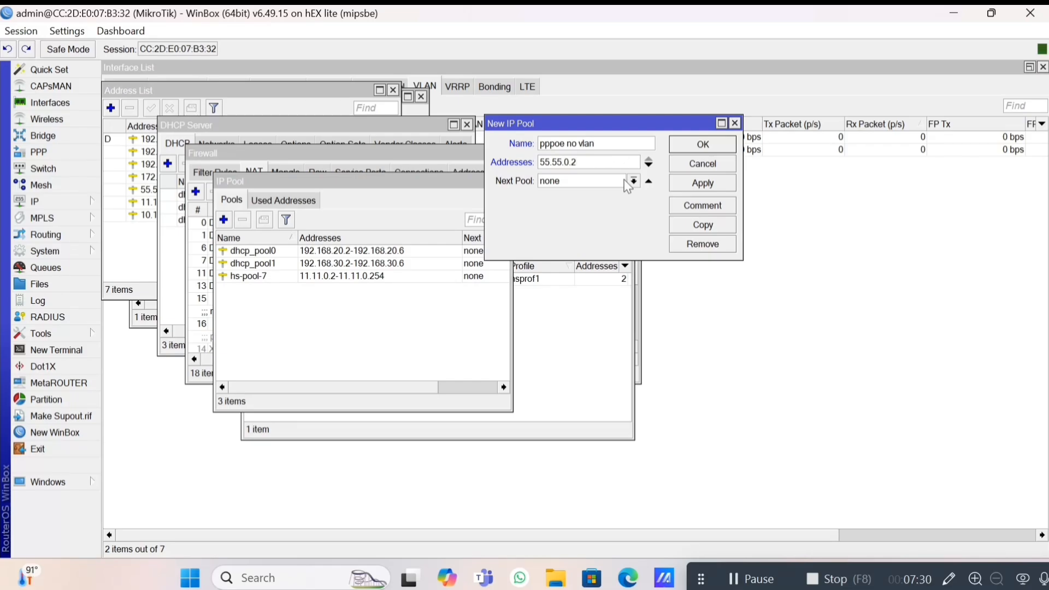
pyautogui.write('-')
pyautogui.write('55.55.0.2')
pyautogui.write('54')
pyautogui.click(705, 183)
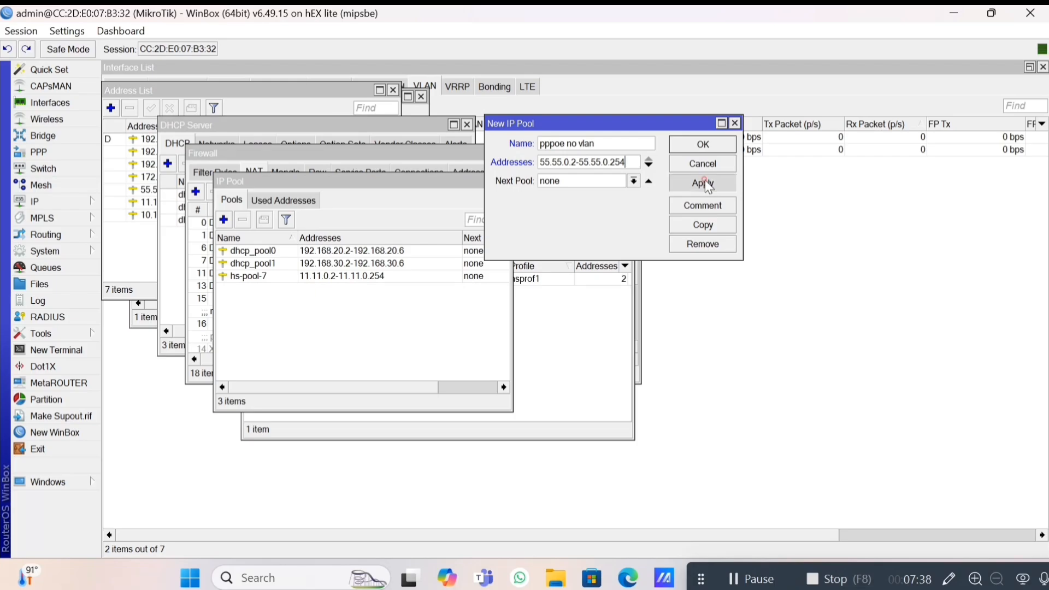
# Copy it as the pool 'pppoe vlan' with range 10.10.0.2-10.10.0.254.
pyautogui.click(701, 228)
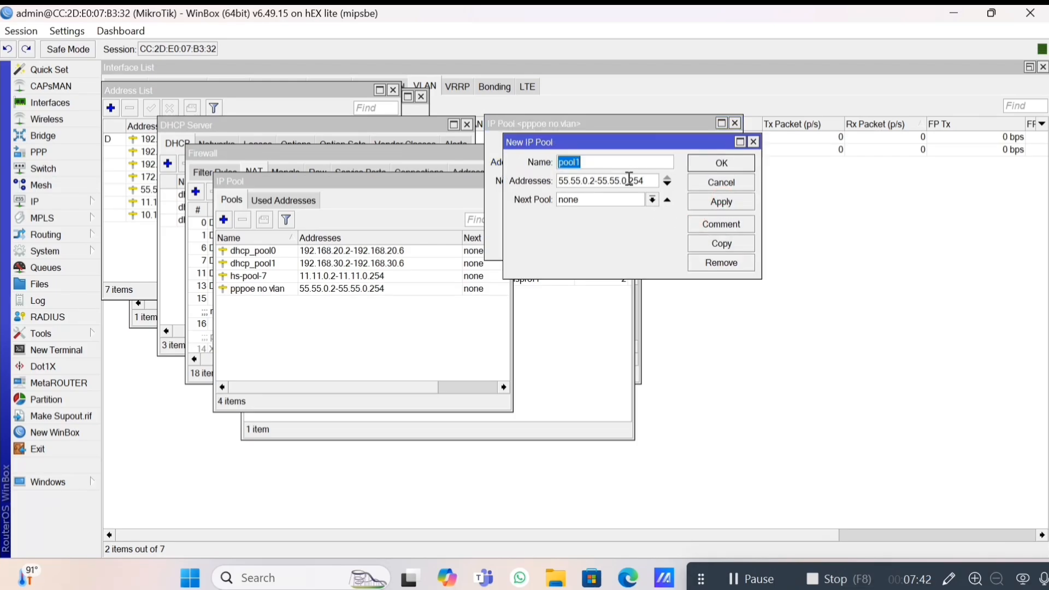
pyautogui.write('pppoe vlan')
pyautogui.press('Tab')
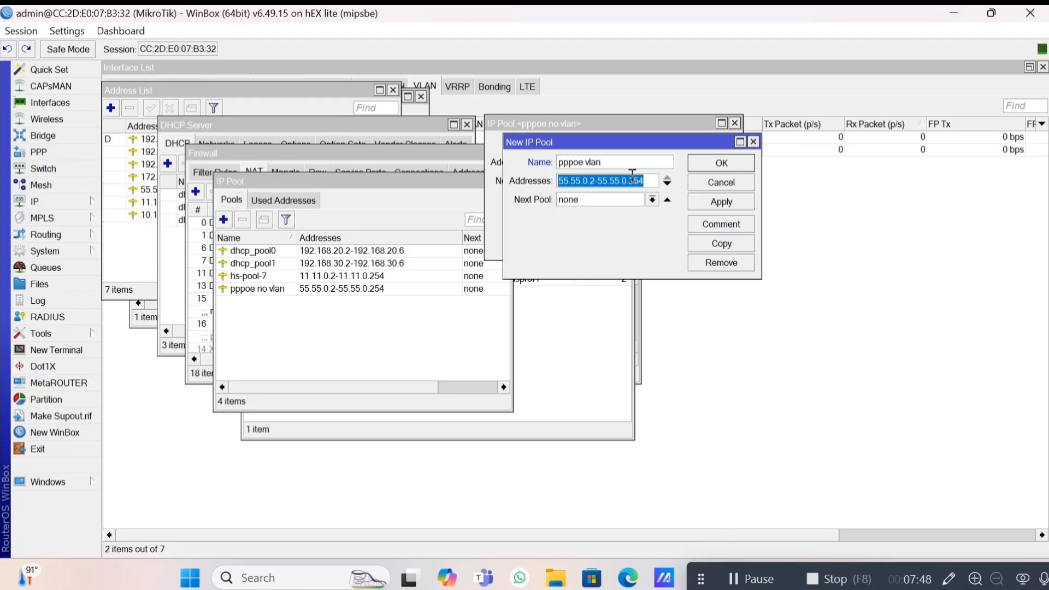
pyautogui.write('10.10.')
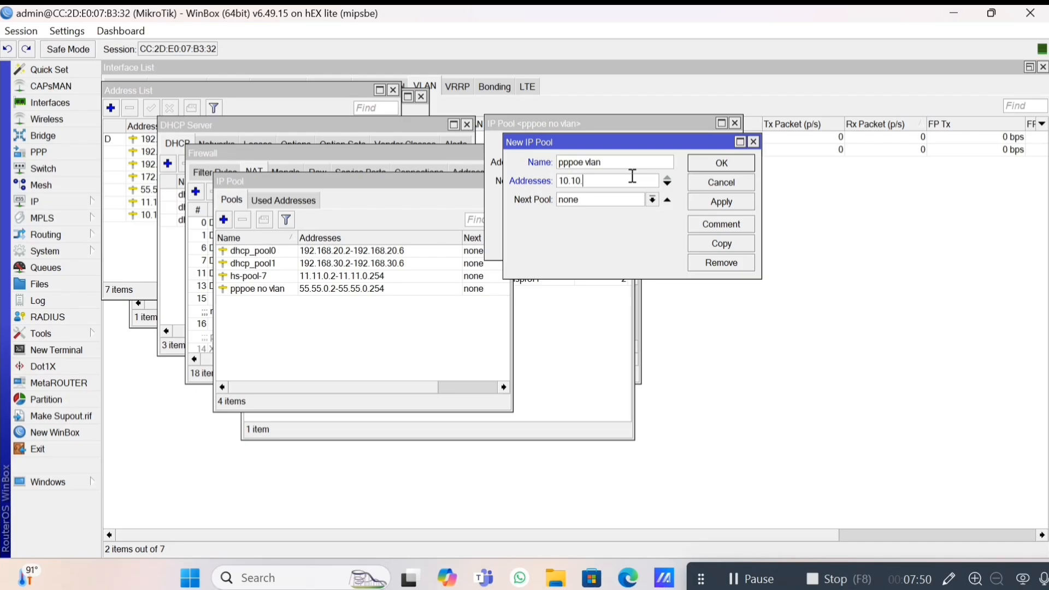
pyautogui.write('0.2')
pyautogui.hotkey('ctrl', 'a')
pyautogui.click(632, 176)
pyautogui.write('-10.10.0.254')
pyautogui.click(711, 206)
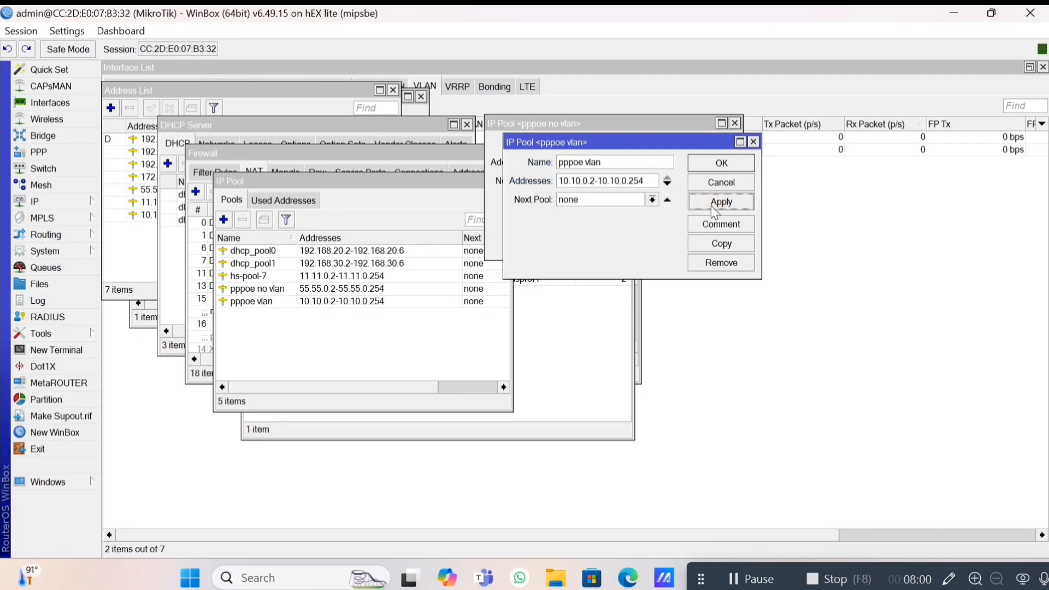
pyautogui.press('Escape')
pyautogui.press('Escape')
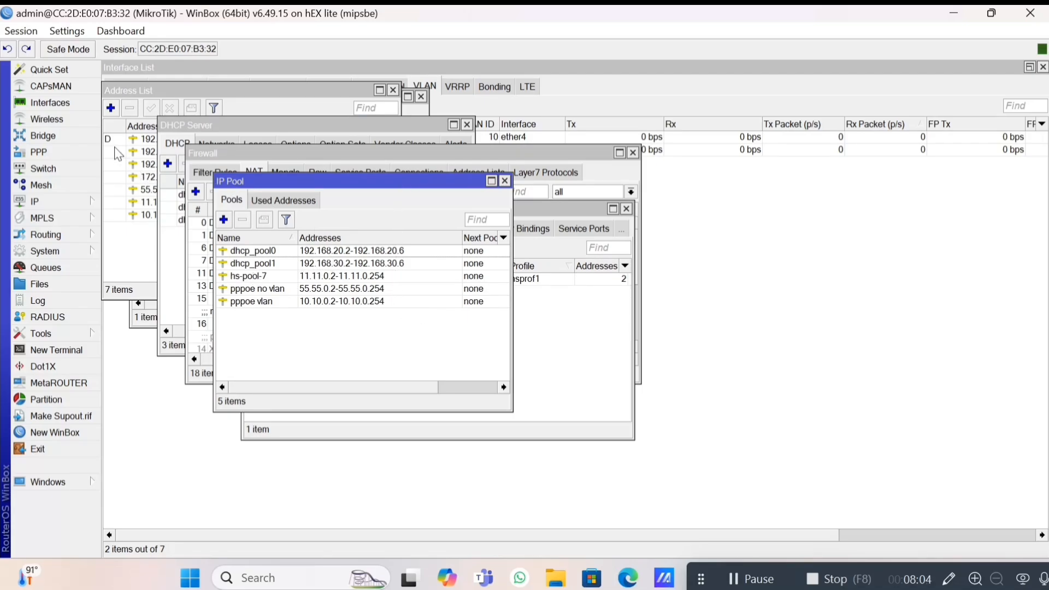
# Add PPPoE server service1 on interface ether4.
pyautogui.click(81, 149)
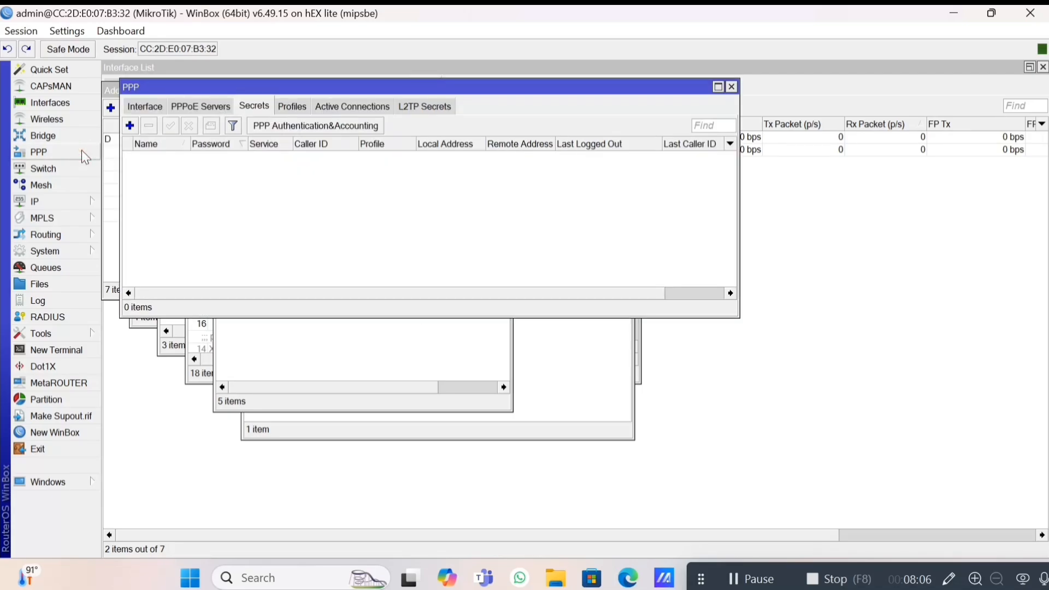
pyautogui.click(205, 105)
pyautogui.click(130, 126)
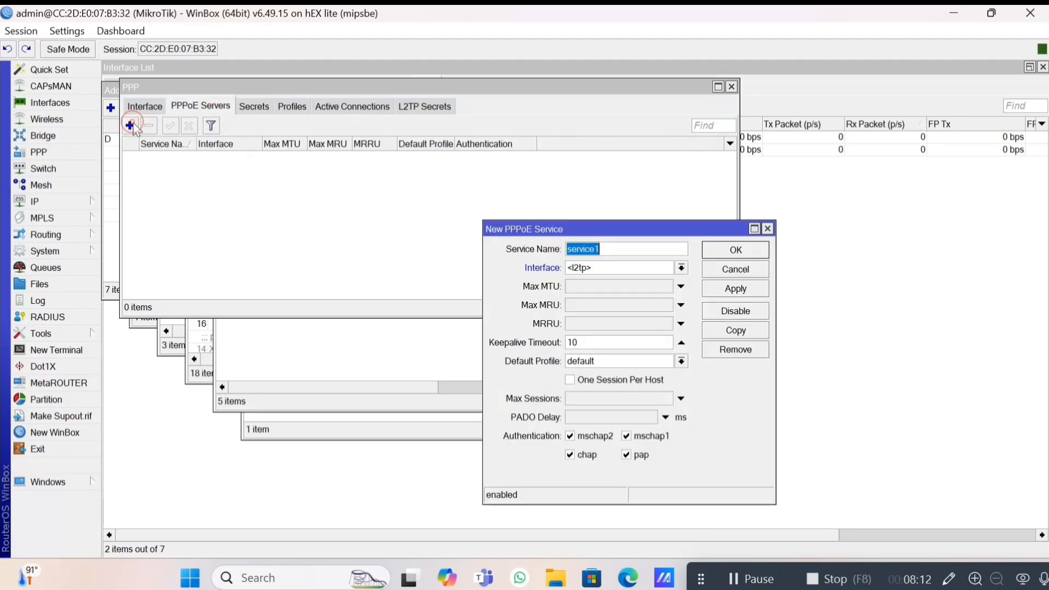
pyautogui.click(619, 269)
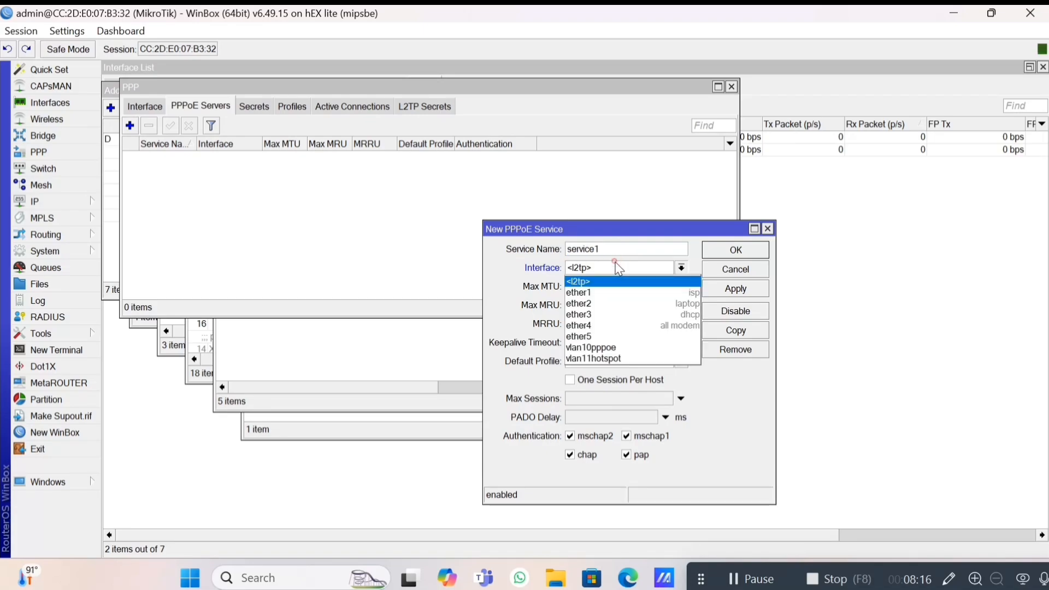
pyautogui.click(611, 327)
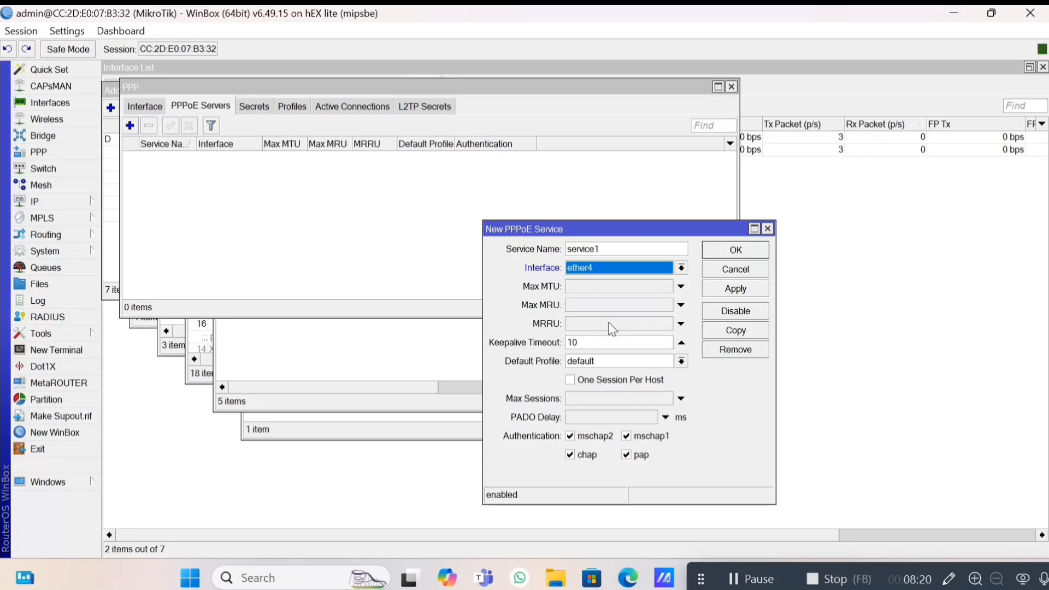
pyautogui.click(718, 292)
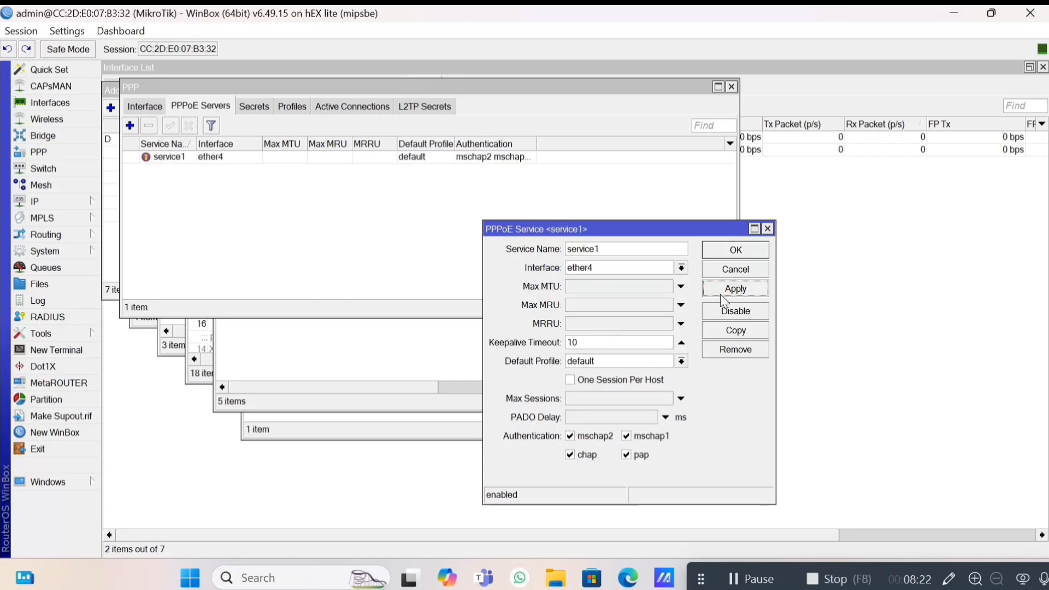
# Copy it as service2 on interface vlan10pppoe.
pyautogui.click(725, 332)
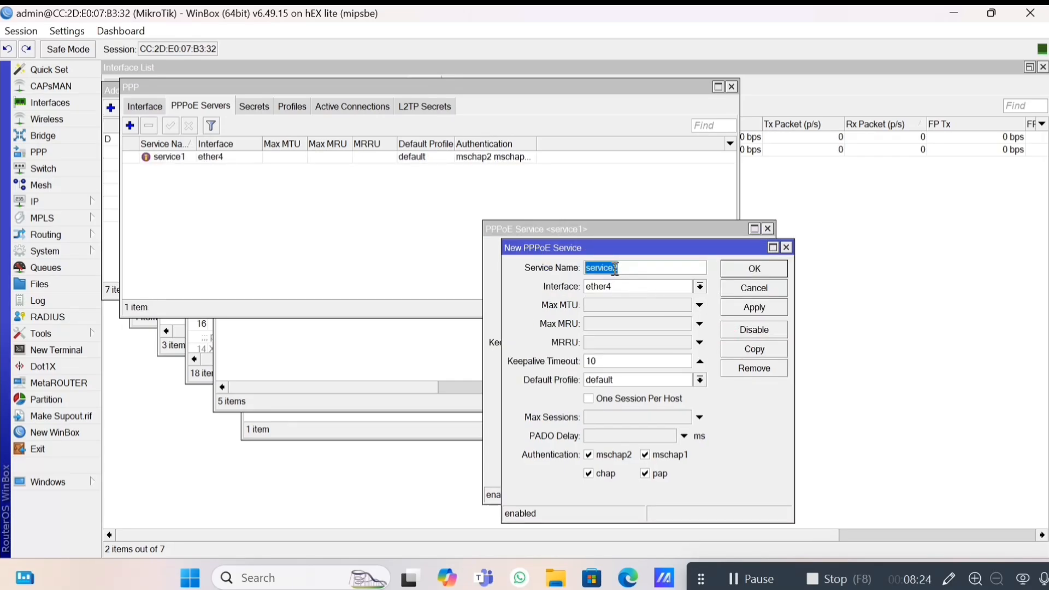
pyautogui.click(699, 287)
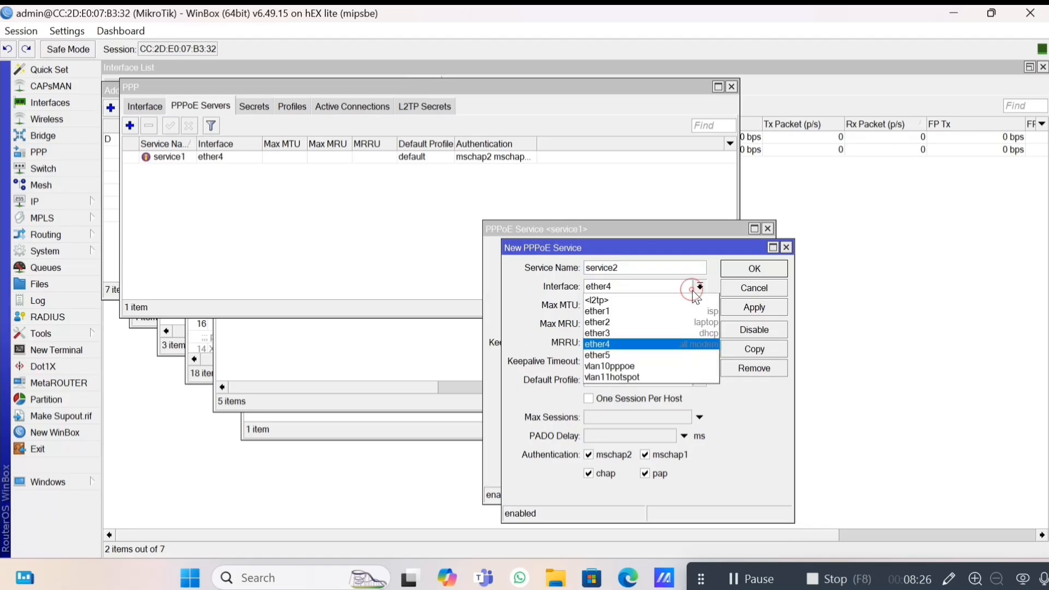
pyautogui.click(667, 366)
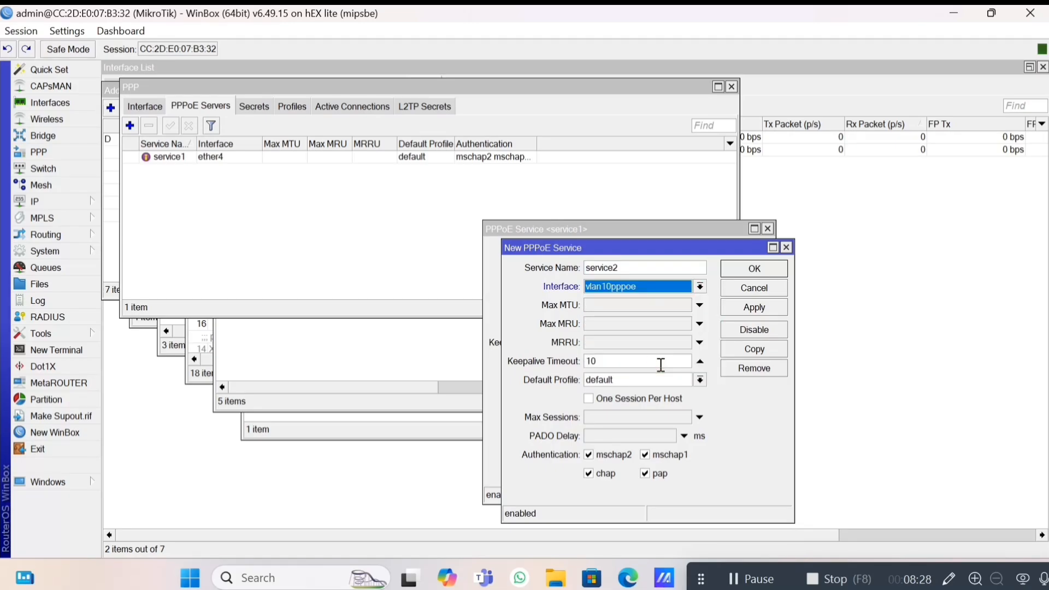
pyautogui.click(764, 307)
pyautogui.press('Escape')
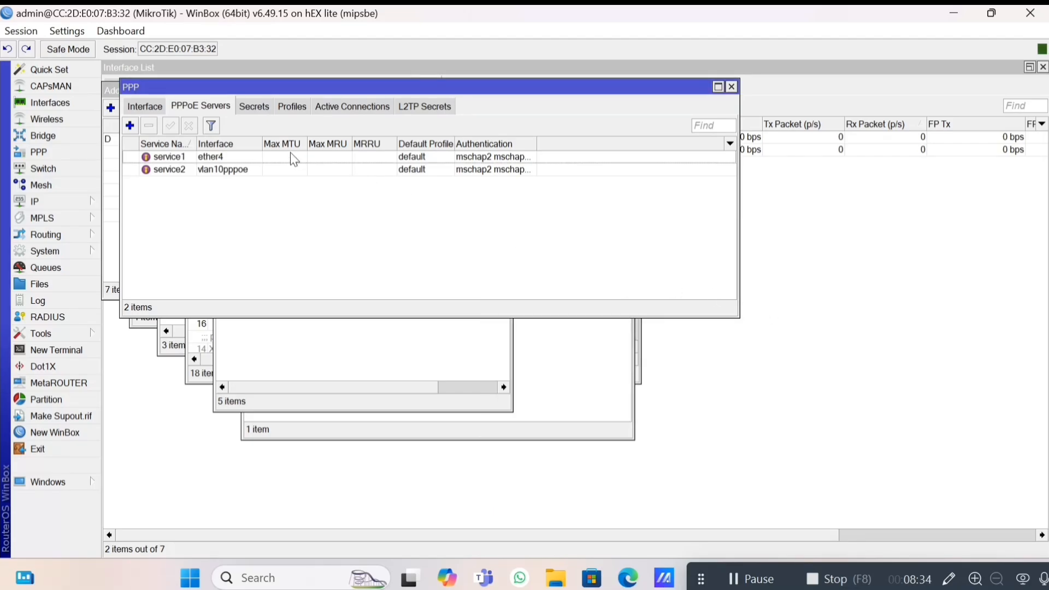
# Create PPP profile 'paket 5mb no vlan' with local address 55.55.0.1 and remote pool pppoe no vlan.
pyautogui.click(288, 111)
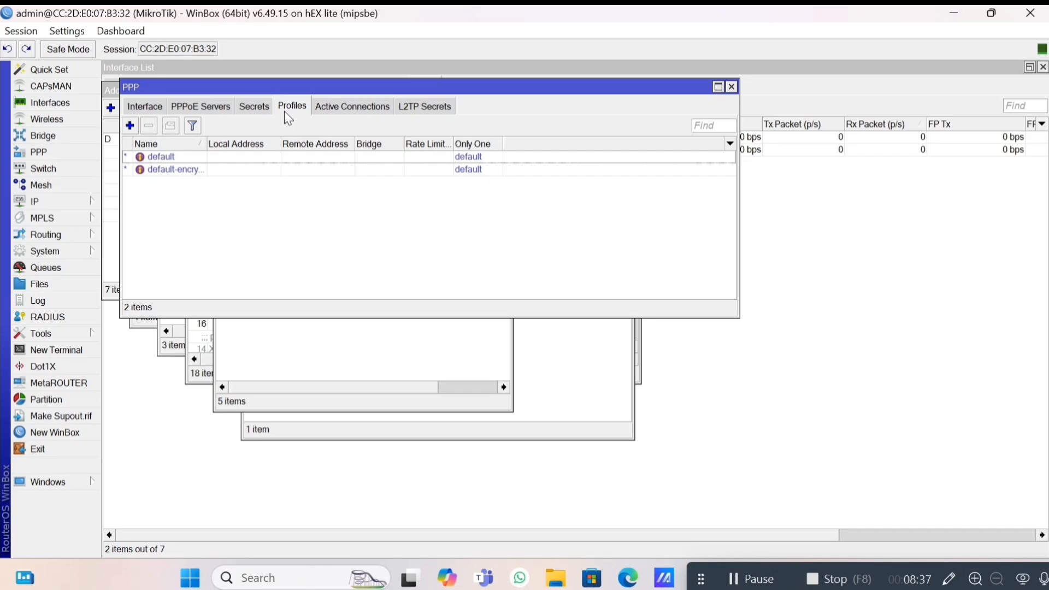
pyautogui.click(130, 127)
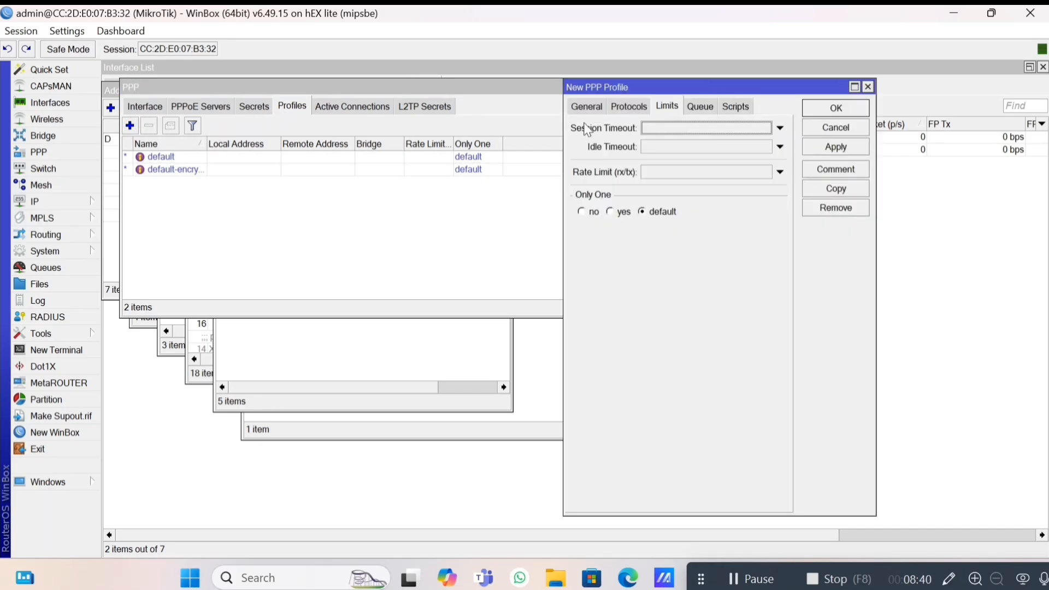
pyautogui.click(588, 106)
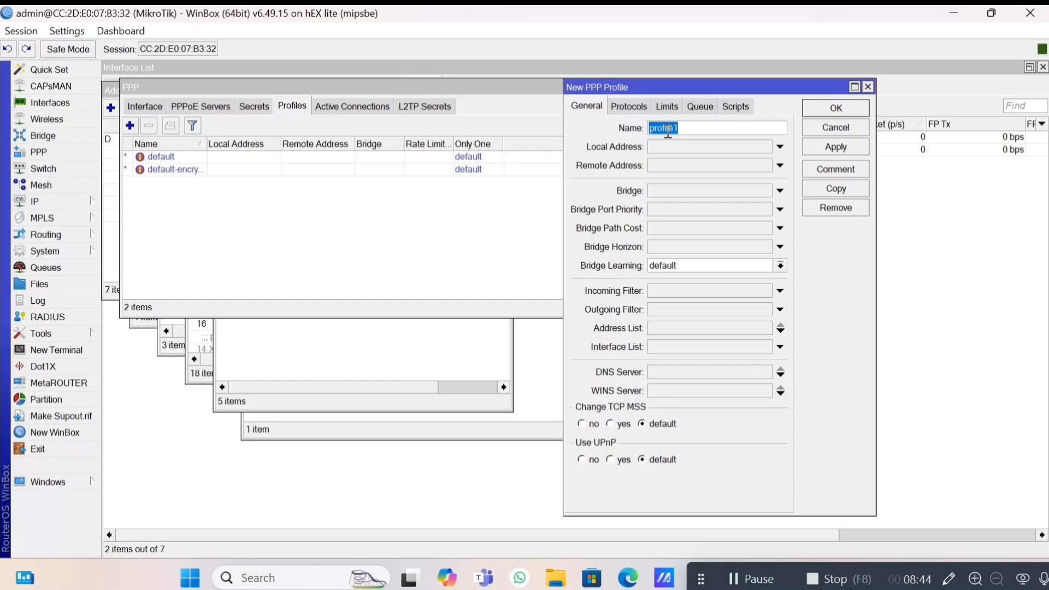
pyautogui.write('paket 5mb no vlan')
pyautogui.click(651, 139)
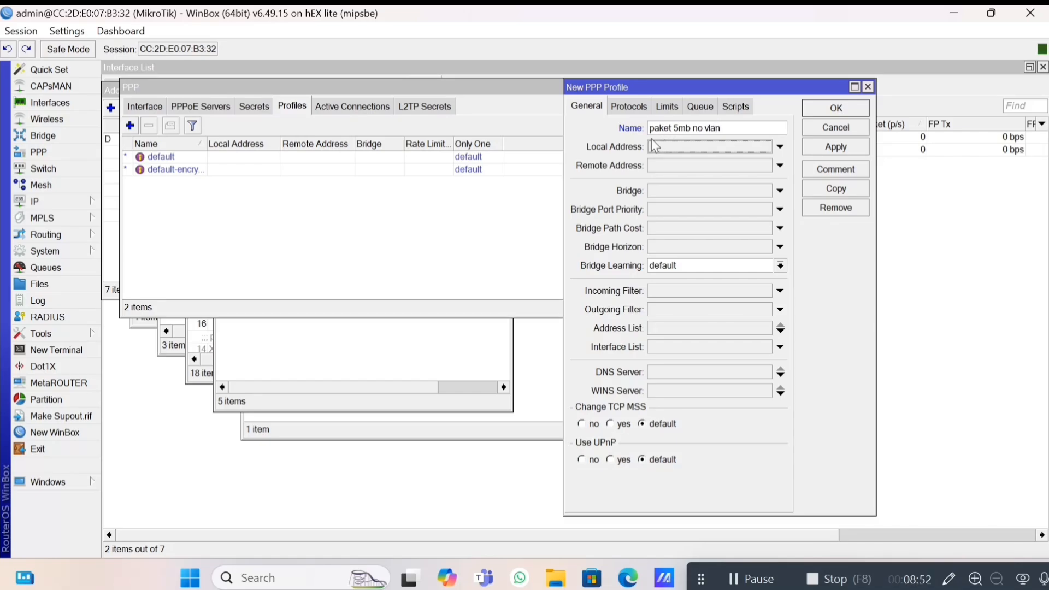
pyautogui.write('10.55.0')
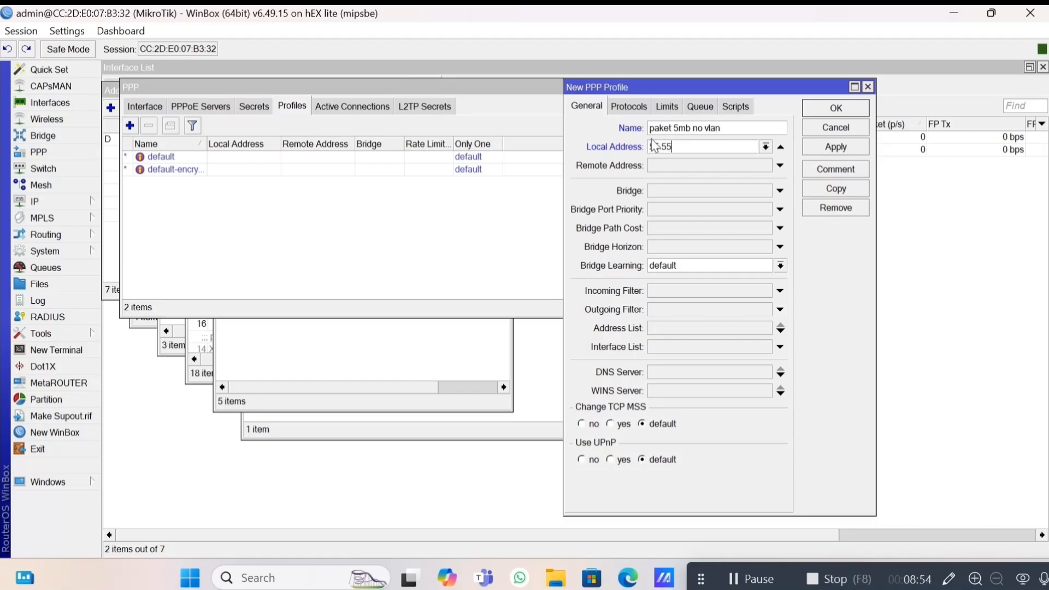
pyautogui.write('.1')
pyautogui.click(686, 159)
pyautogui.press('Down')
pyautogui.press('Down')
pyautogui.press('Down')
pyautogui.press('Down')
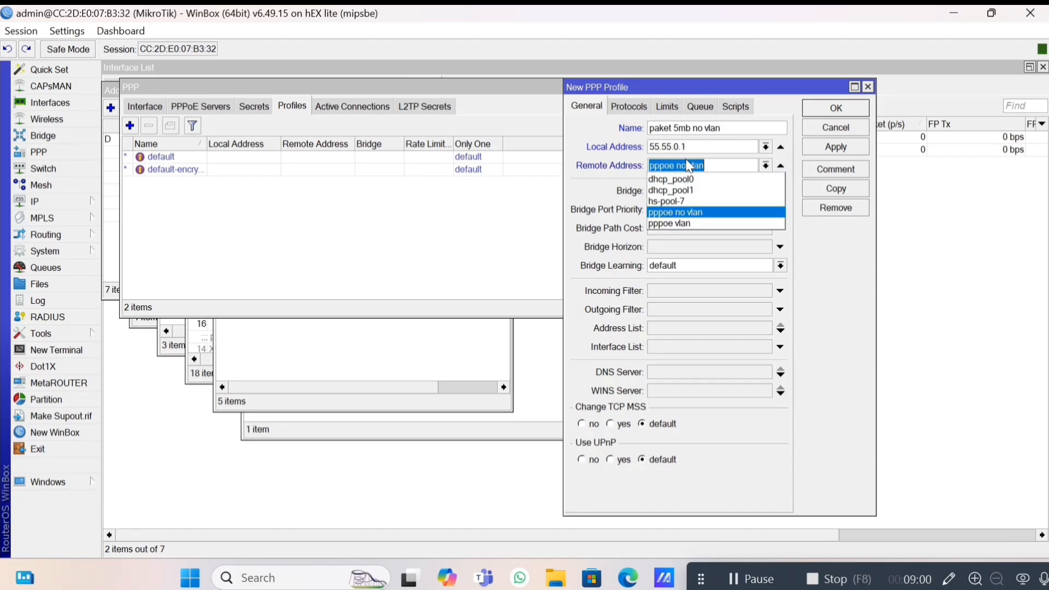
pyautogui.press('Return')
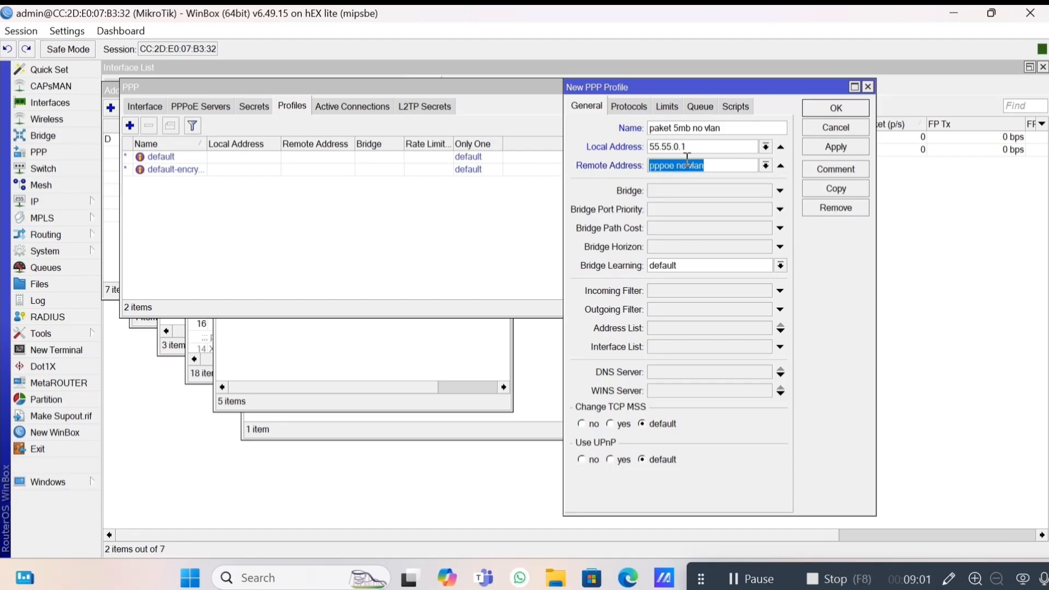
# Give the profile a 5M/5M rate limit and save it.
pyautogui.click(676, 111)
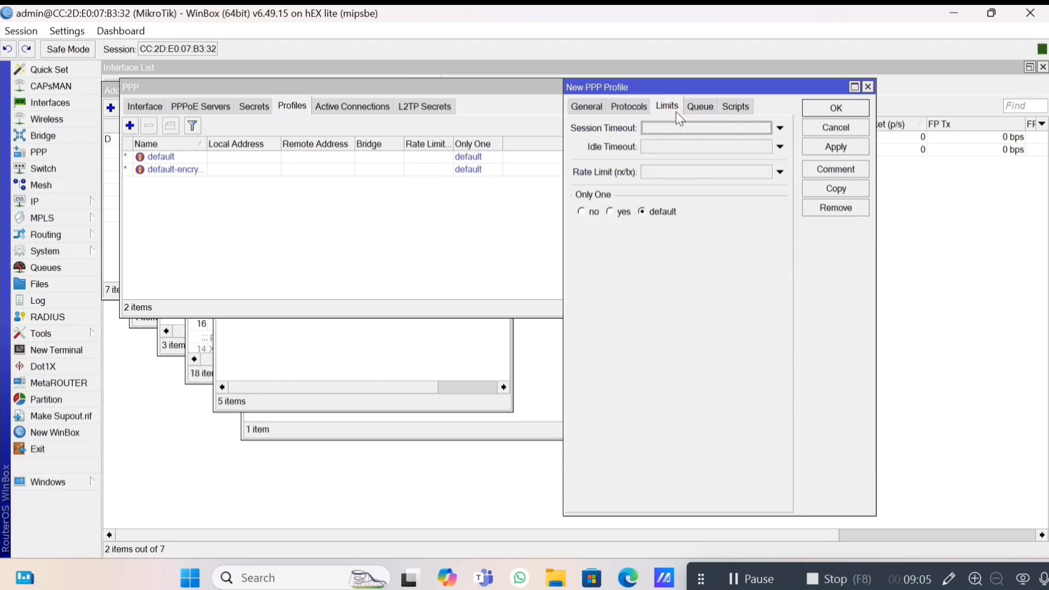
pyautogui.click(688, 171)
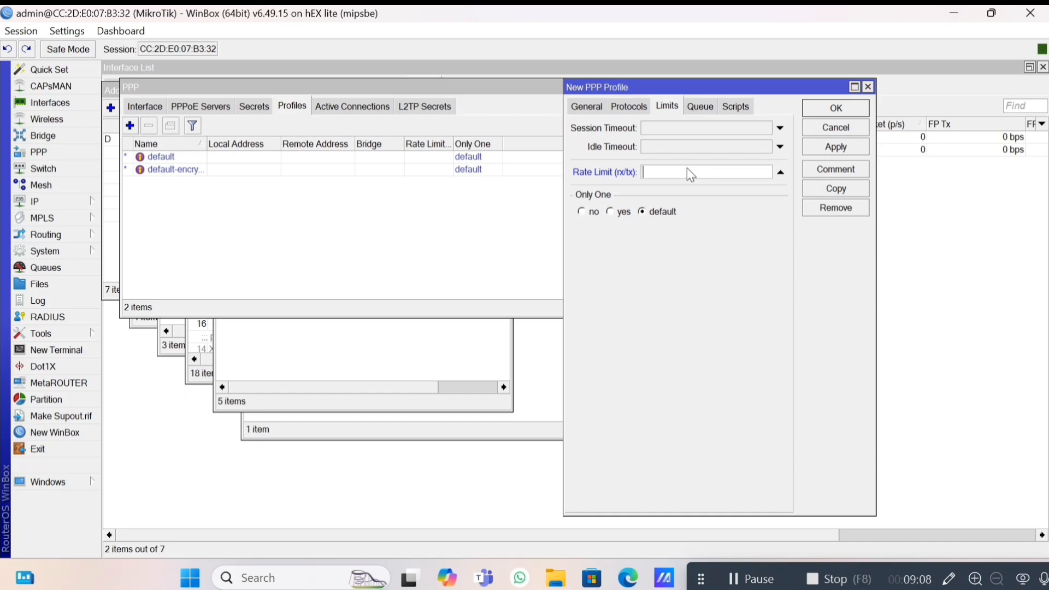
pyautogui.write('5M/5M')
pyautogui.click(812, 151)
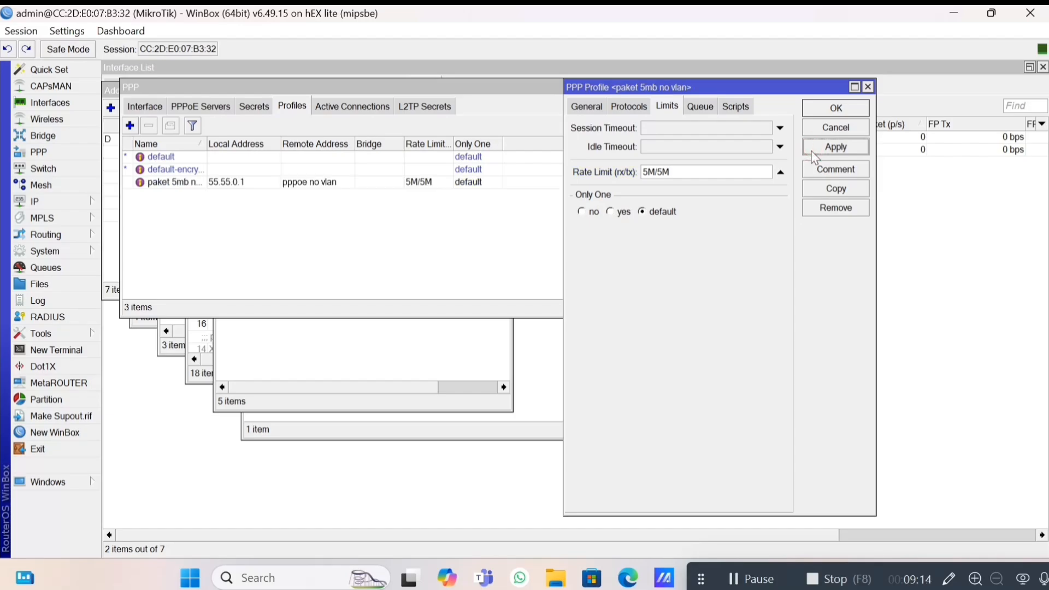
# Copy the profile as 'paket 10mb vlan' with local address 10.10.0.1 and remote pool pppoe vlan.
pyautogui.click(826, 191)
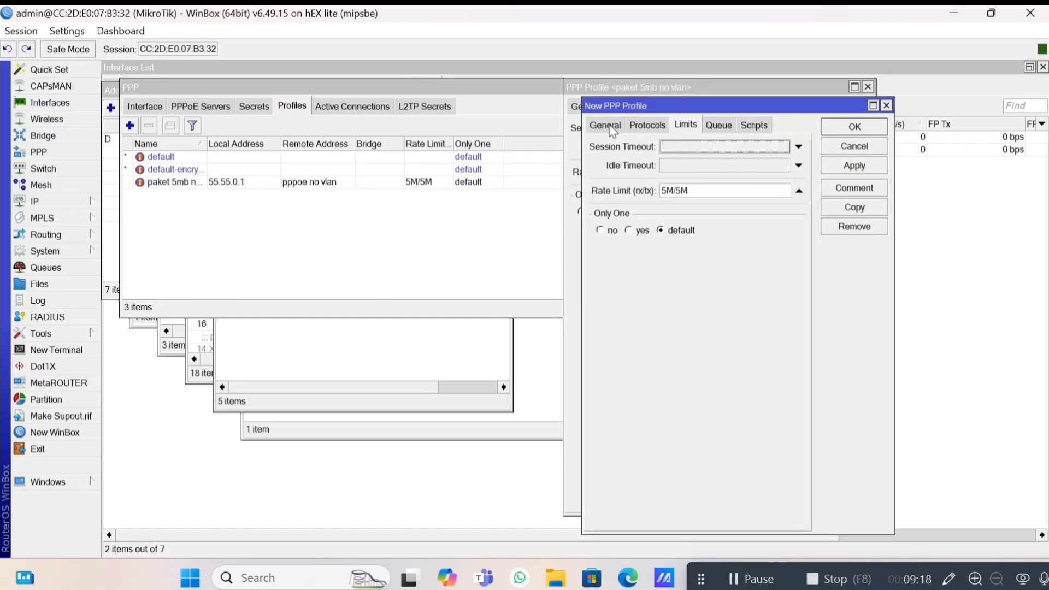
pyautogui.click(611, 127)
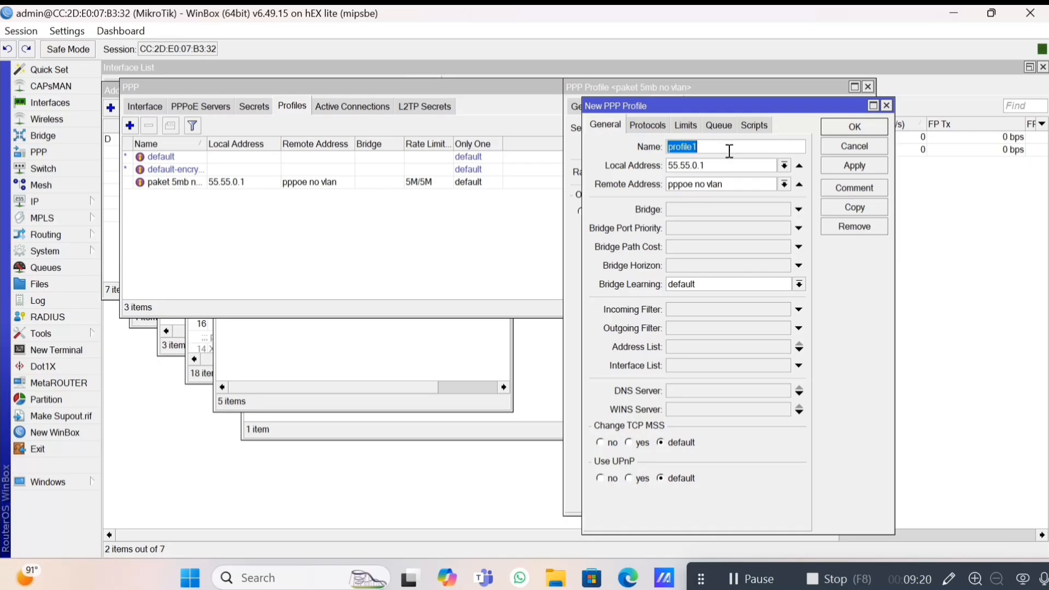
pyautogui.write('paket 10mb vlan')
pyautogui.press('Tab')
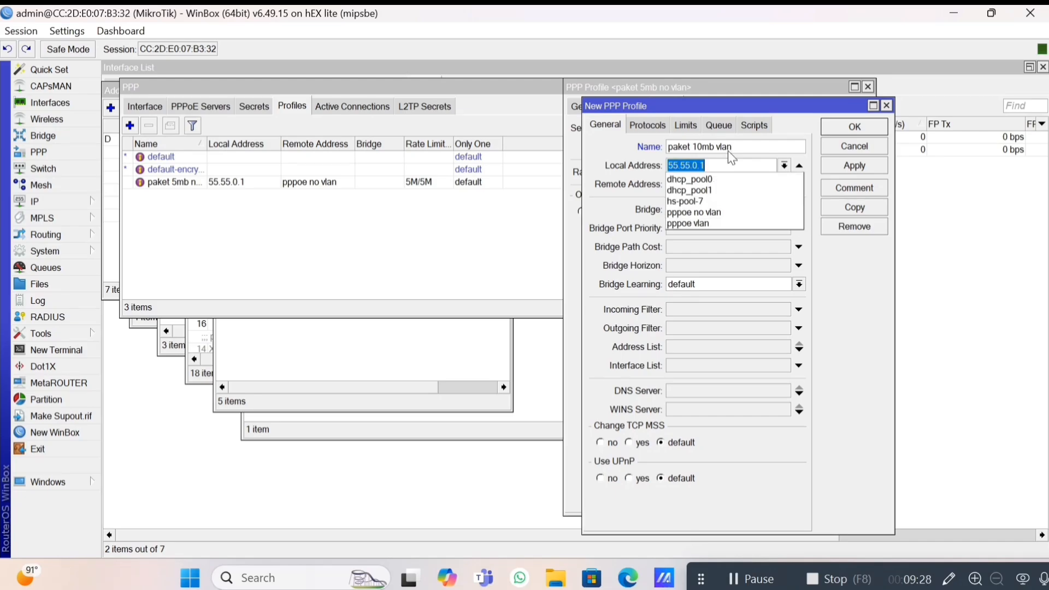
pyautogui.write('10.10')
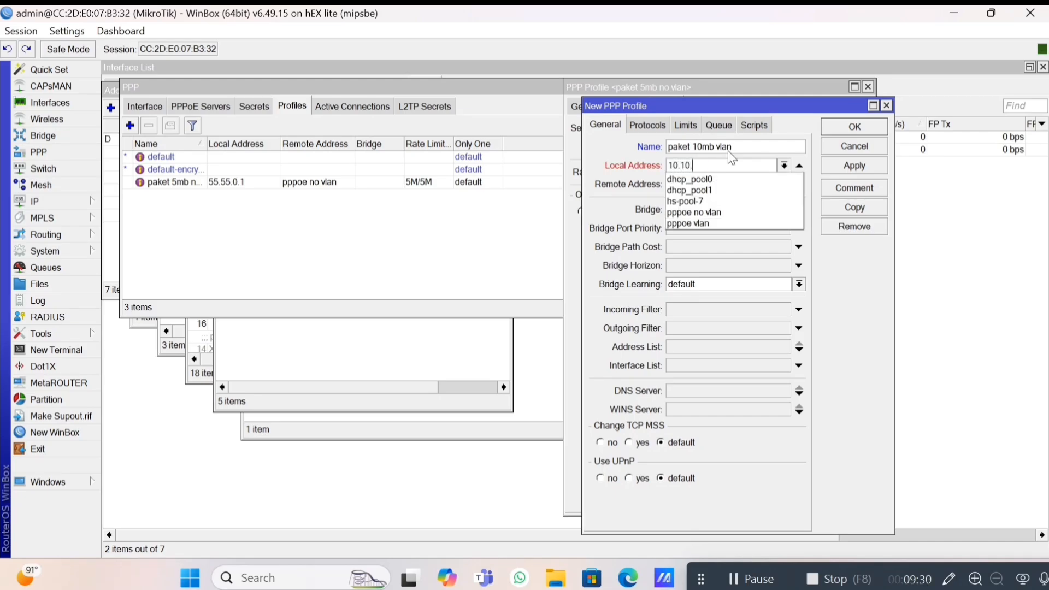
pyautogui.write('.0.1')
pyautogui.click(748, 162)
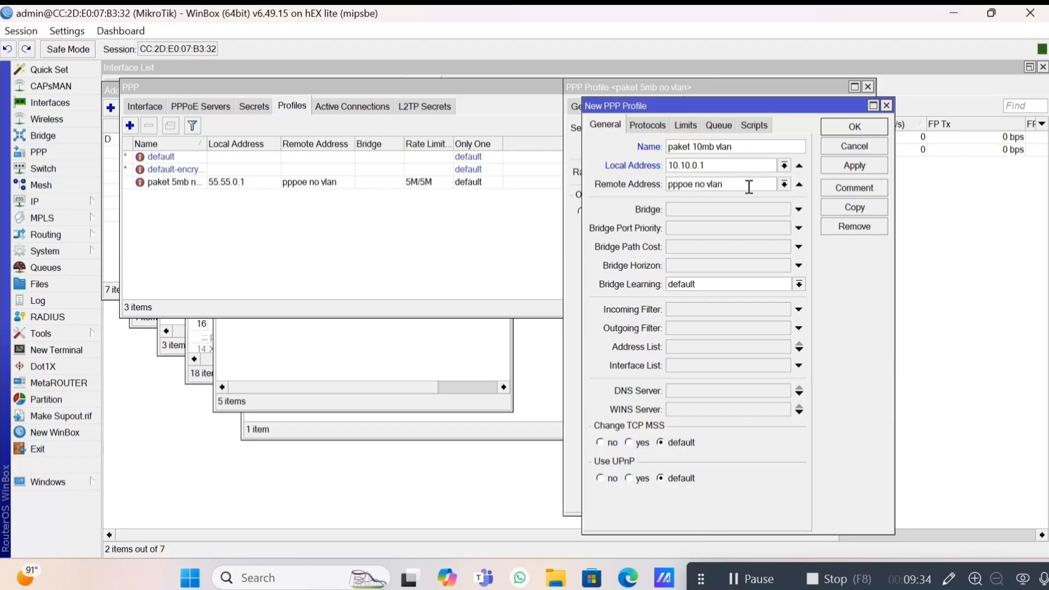
pyautogui.click(748, 185)
pyautogui.press('Down')
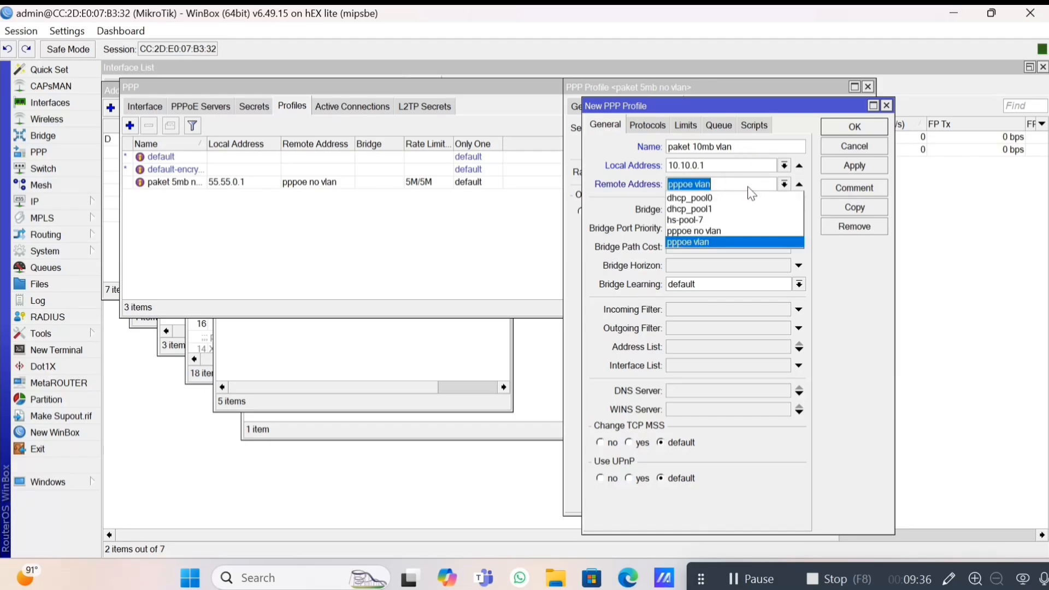
pyautogui.press('Return')
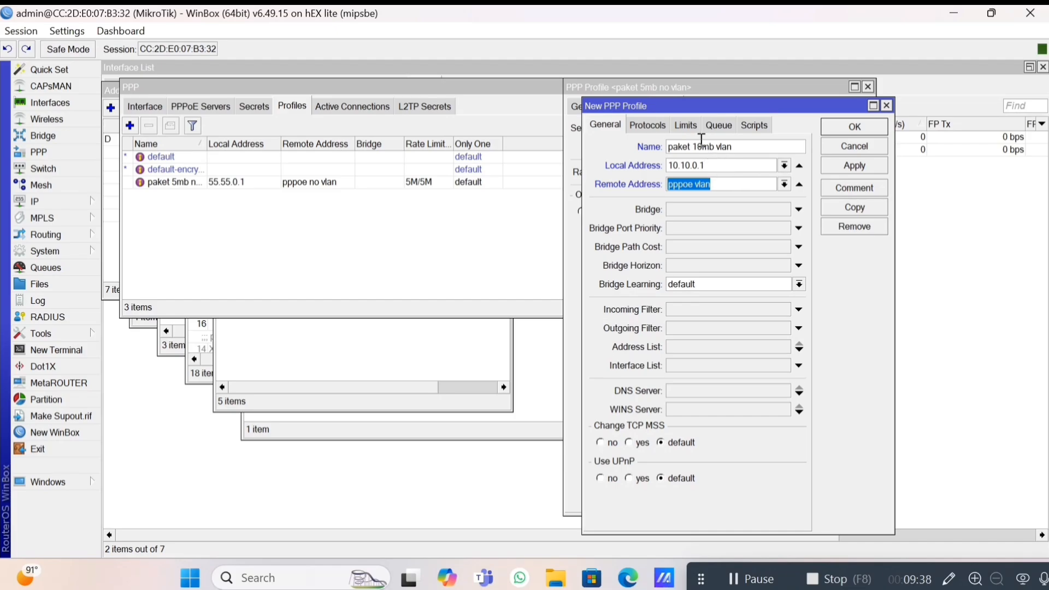
# Change its rate limit to 10M/10M, save, and close the profile dialogs.
pyautogui.click(688, 129)
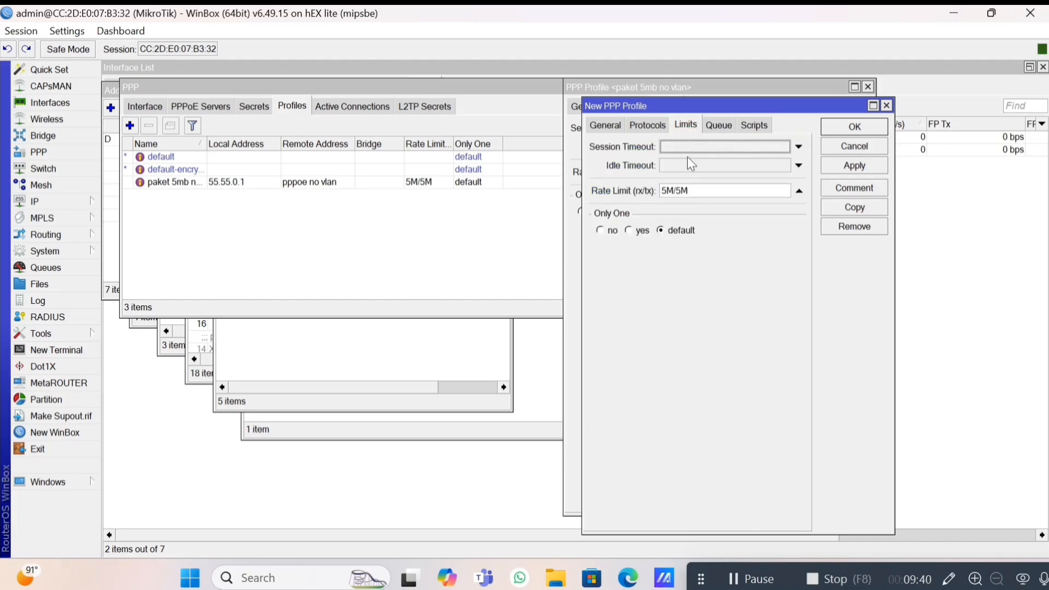
pyautogui.doubleClick(700, 197)
pyautogui.write('1')
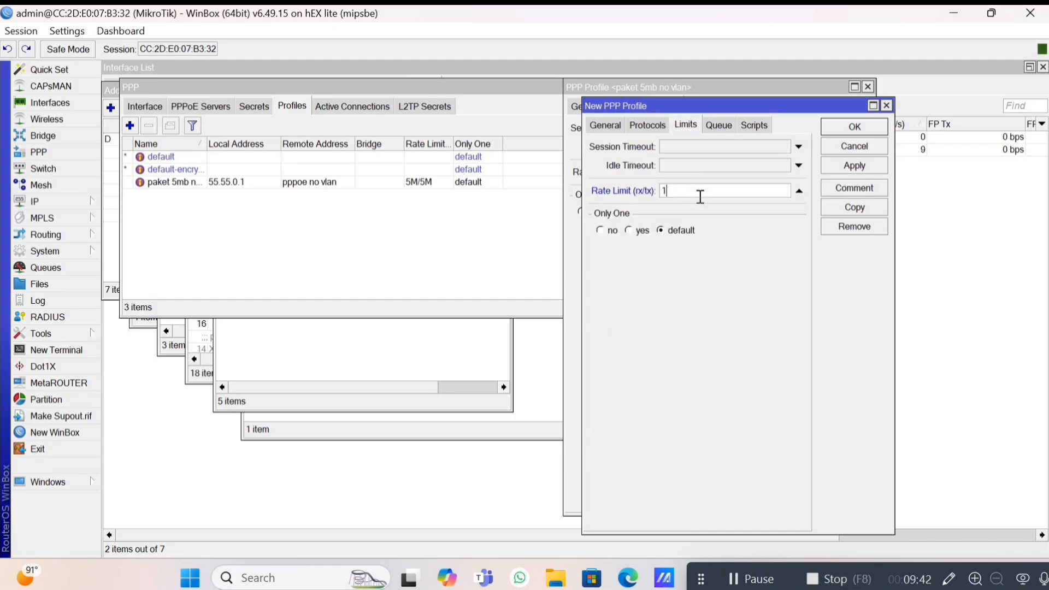
pyautogui.write('0M/10M')
pyautogui.click(827, 167)
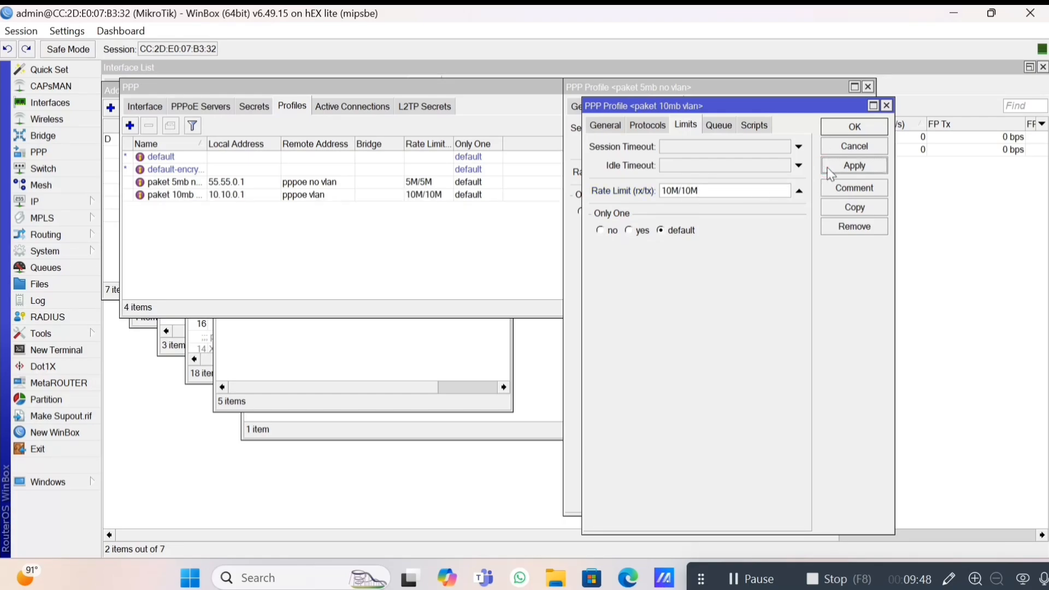
pyautogui.press('Escape')
pyautogui.press('Escape')
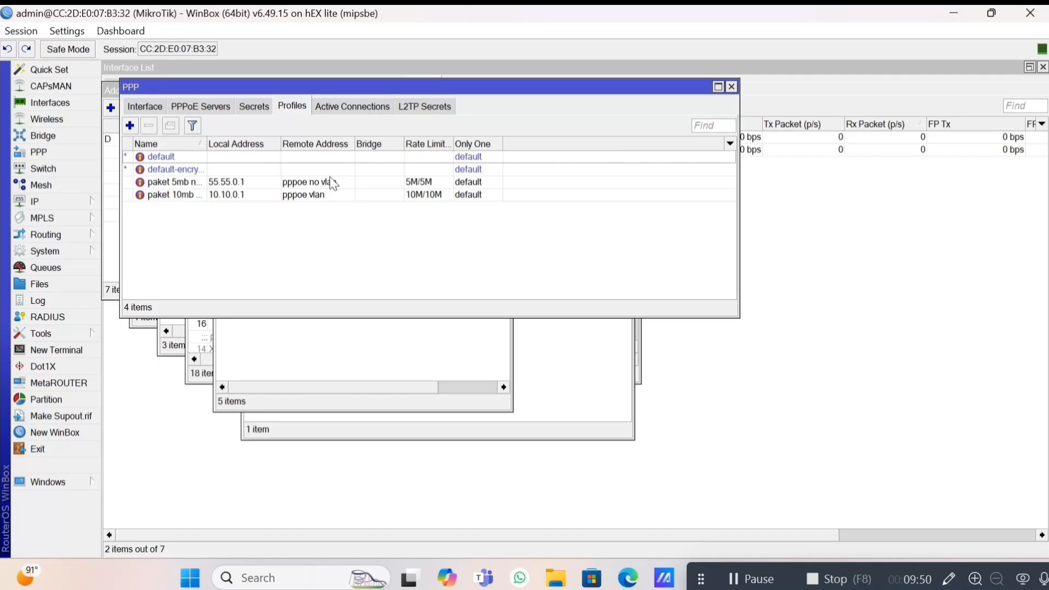
# Start a new PPP secret with a user name and the same text as its password.
pyautogui.click(253, 114)
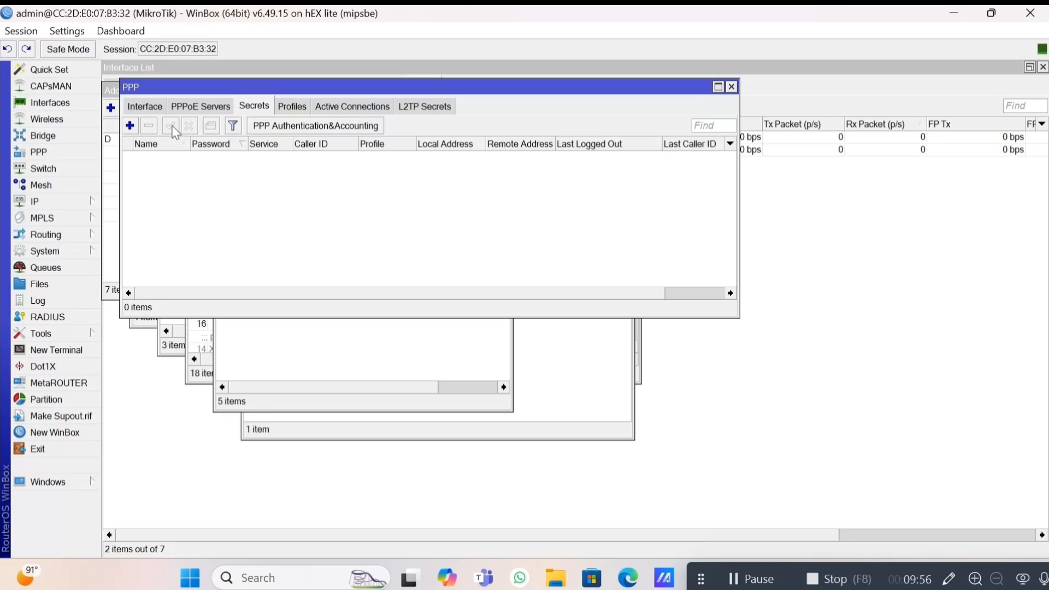
pyautogui.click(133, 127)
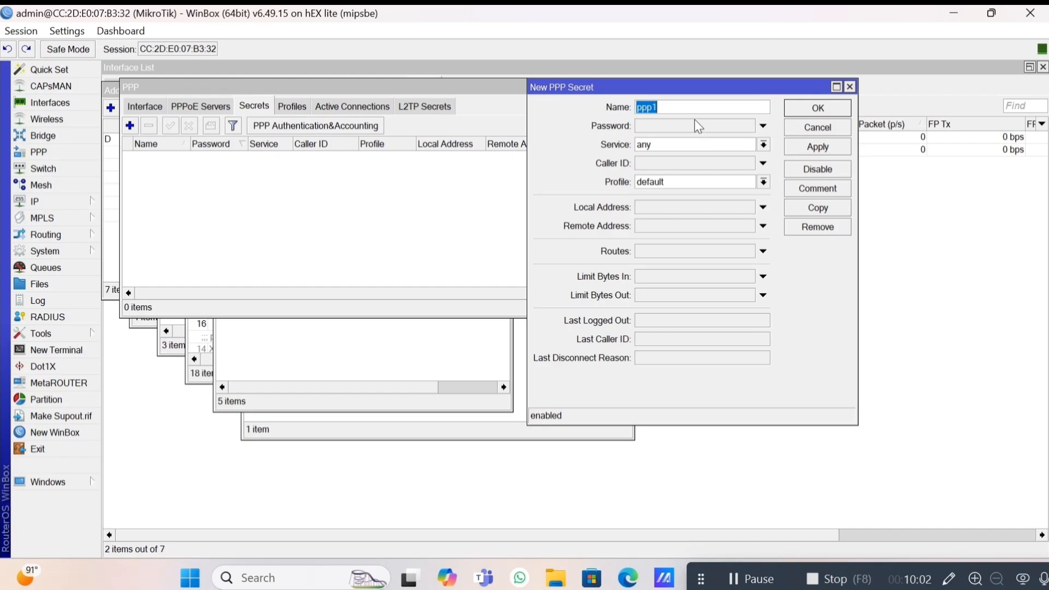
pyautogui.hotkey('ctrl', 'a')
pyautogui.click(695, 121)
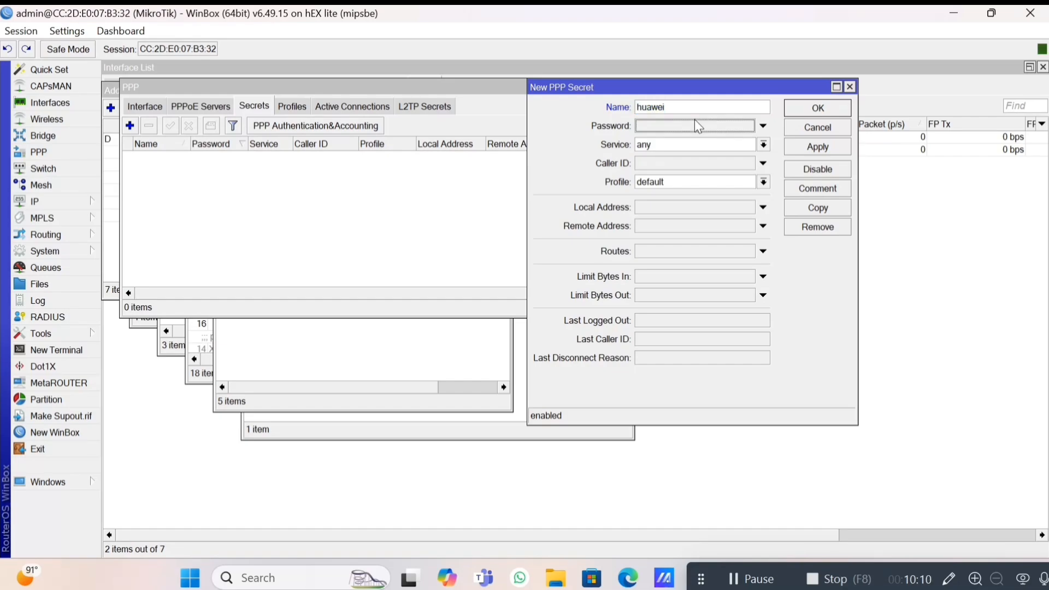
pyautogui.hotkey('ctrl', 'v')
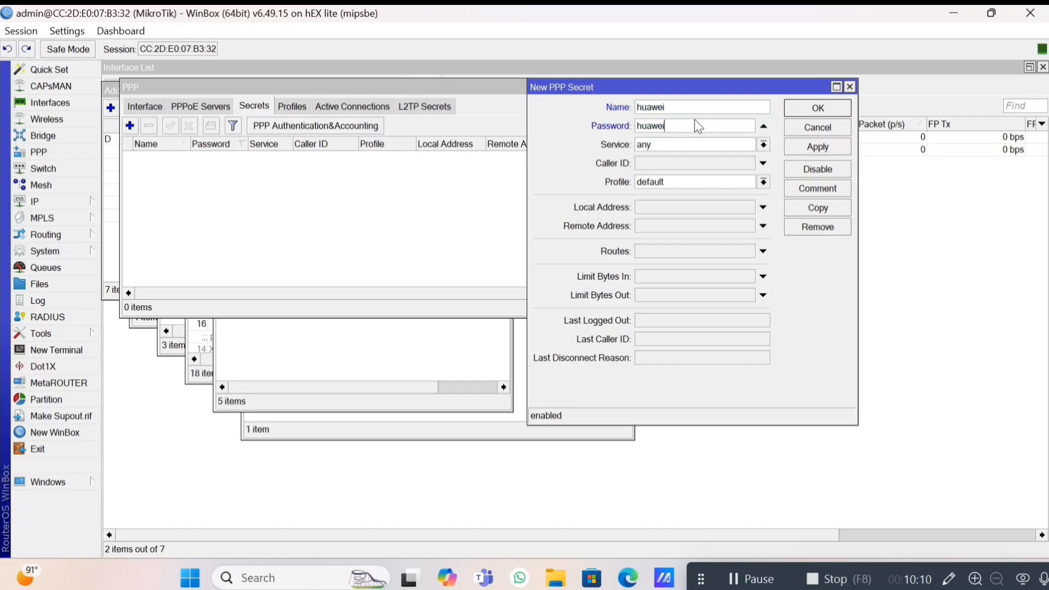
# Set the secret's service to pppoe and profile to paket 10mb vlan, and save it.
pyautogui.click(717, 140)
pyautogui.press('Down')
pyautogui.press('Down')
pyautogui.press('Down')
pyautogui.press('Down')
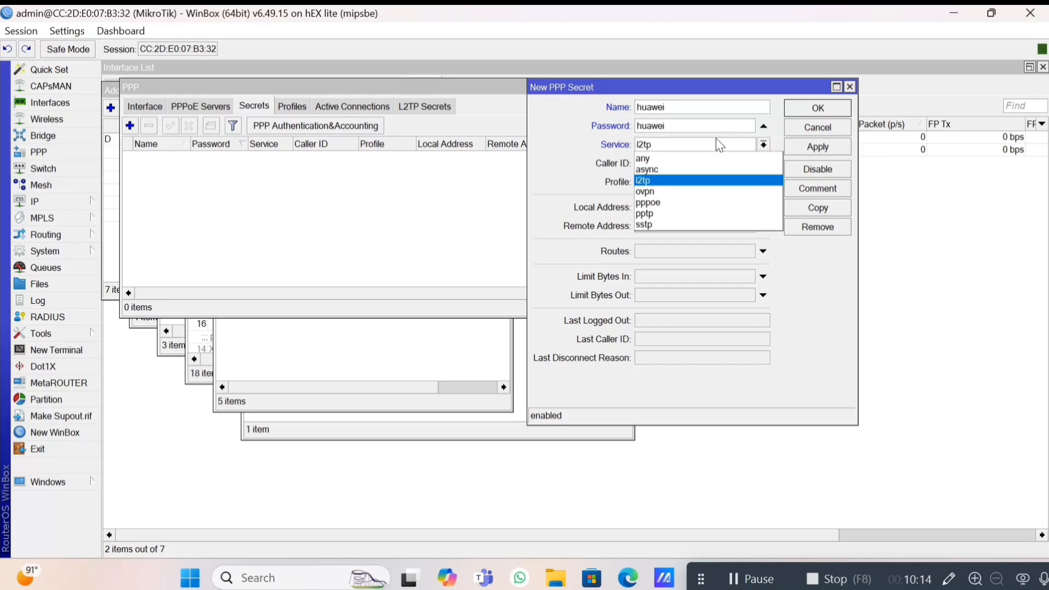
pyautogui.press('Return')
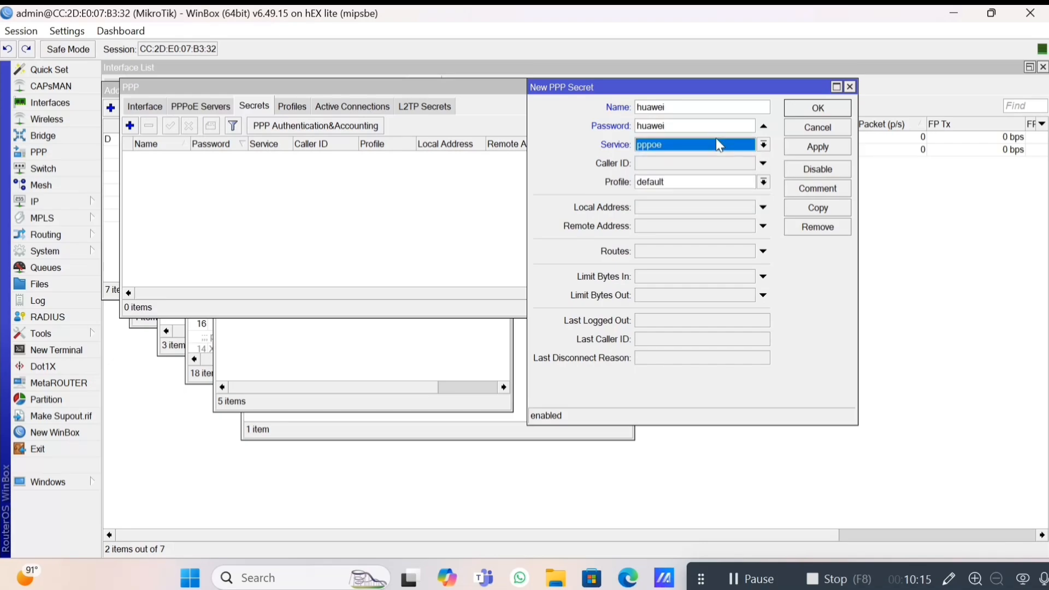
pyautogui.click(740, 182)
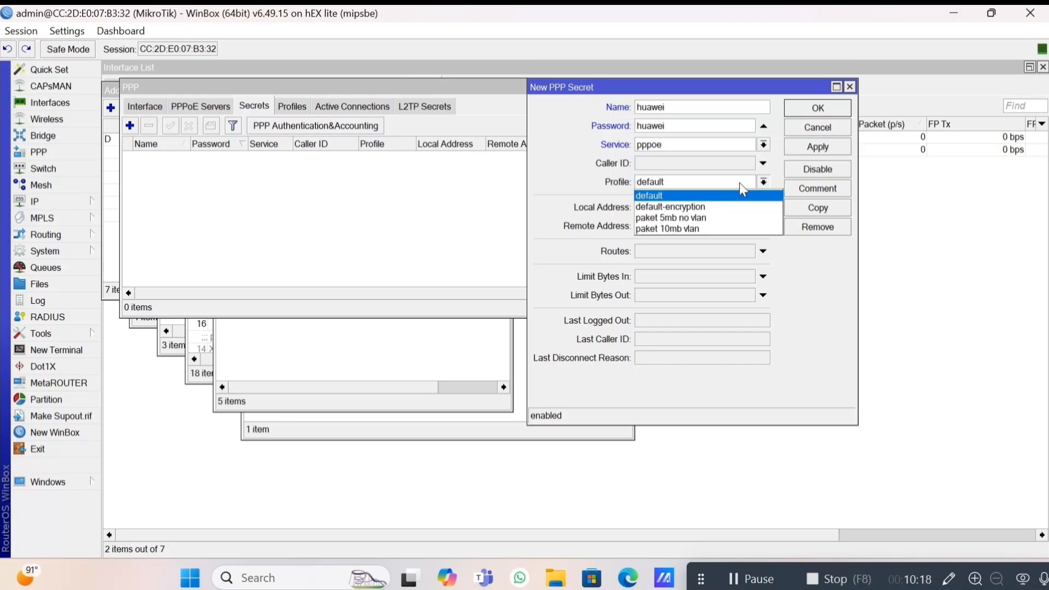
pyautogui.press('Down')
pyautogui.press('Down')
pyautogui.press('Down')
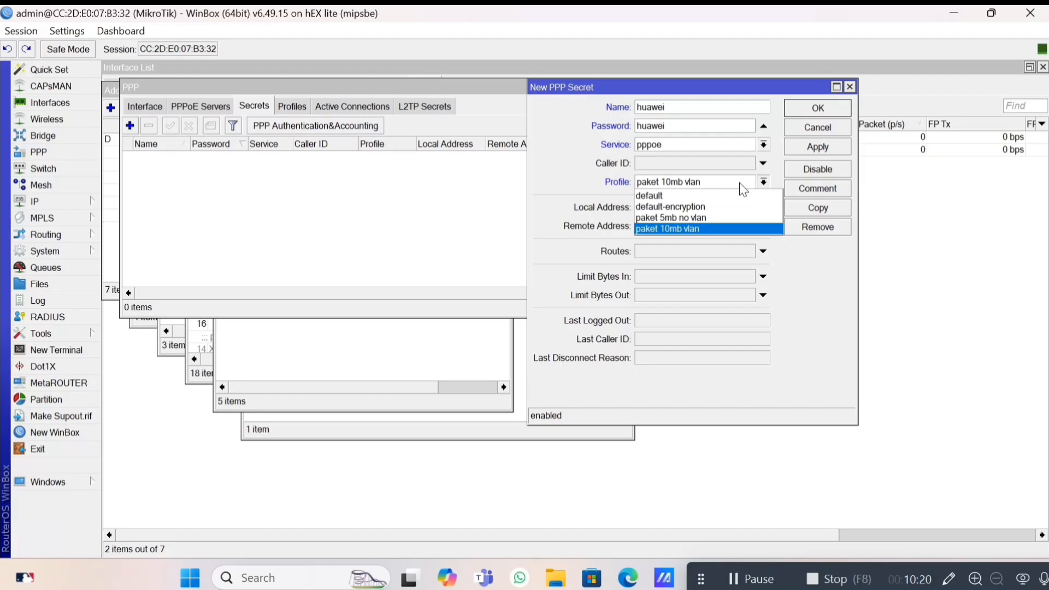
pyautogui.press('Return')
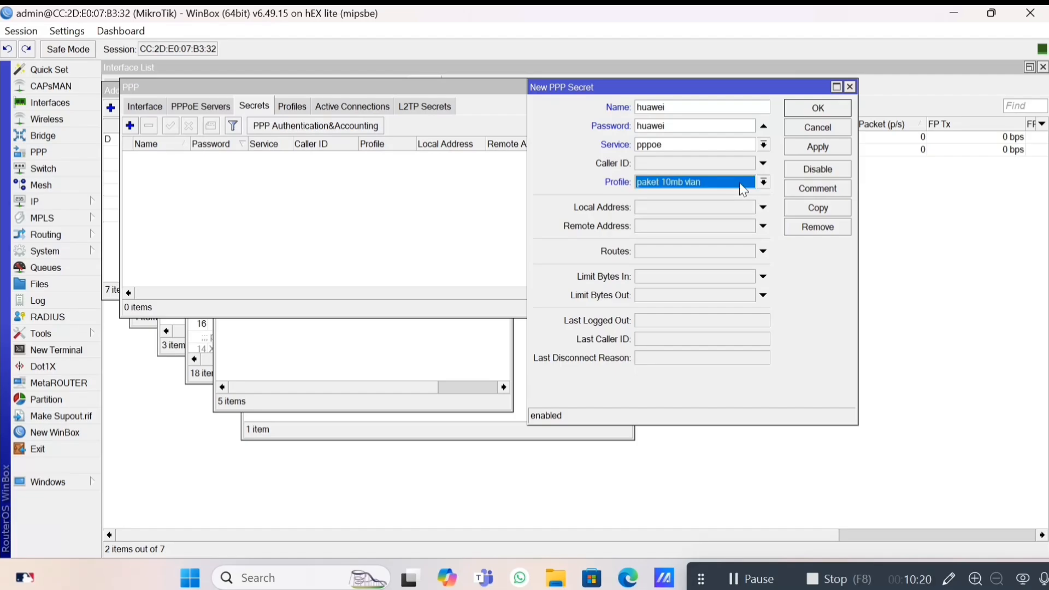
pyautogui.click(817, 149)
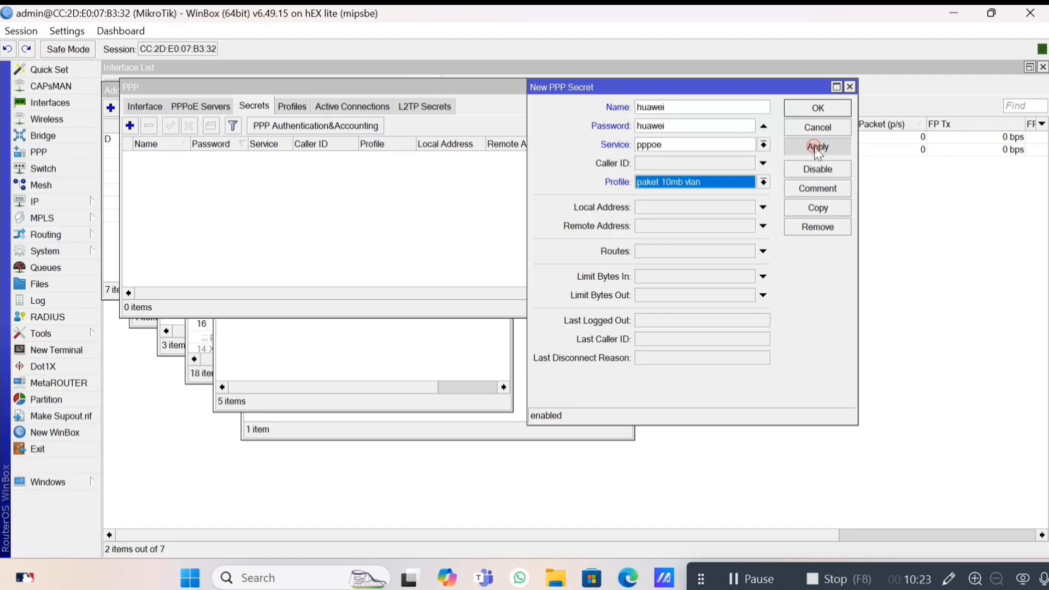
# Copy the secret as a new user on profile paket 5mb no vlan, save, and close both dialogs.
pyautogui.click(807, 212)
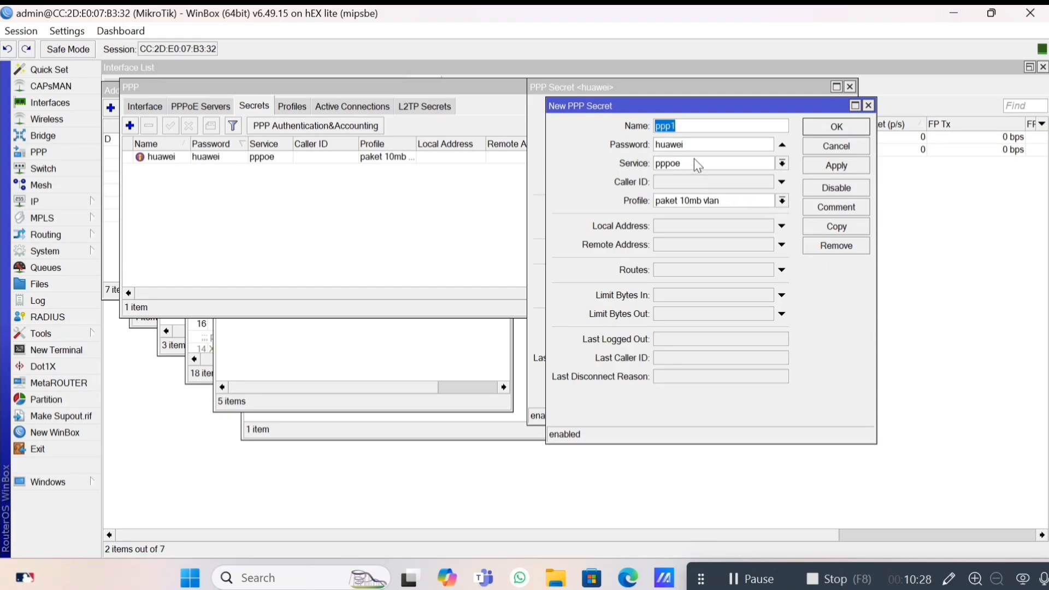
pyautogui.hotkey('ctrl', 'a')
pyautogui.press('Tab')
pyautogui.click(768, 202)
pyautogui.press('Up')
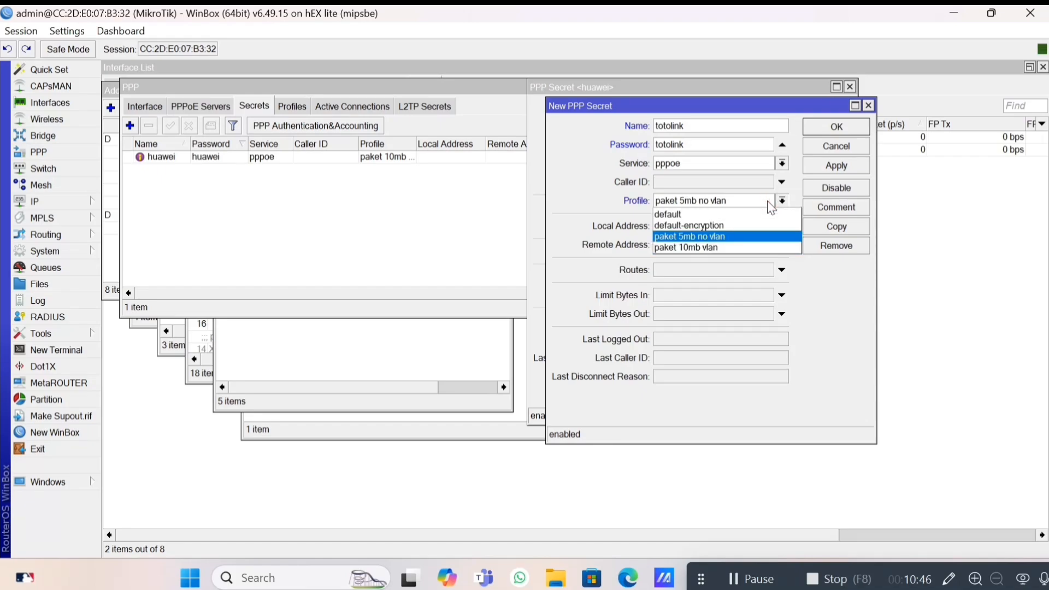
pyautogui.press('Return')
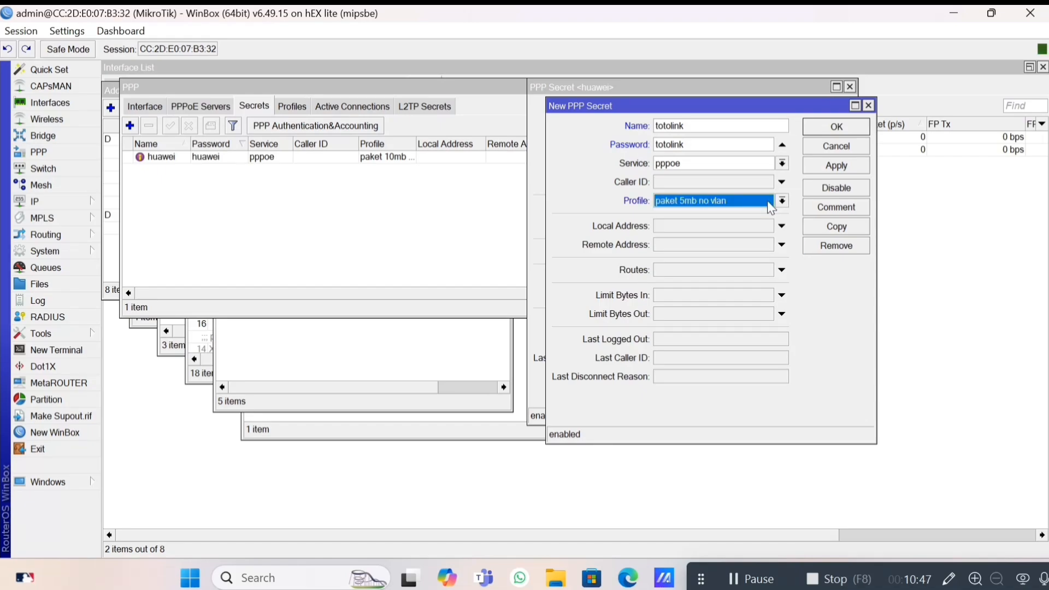
pyautogui.click(830, 168)
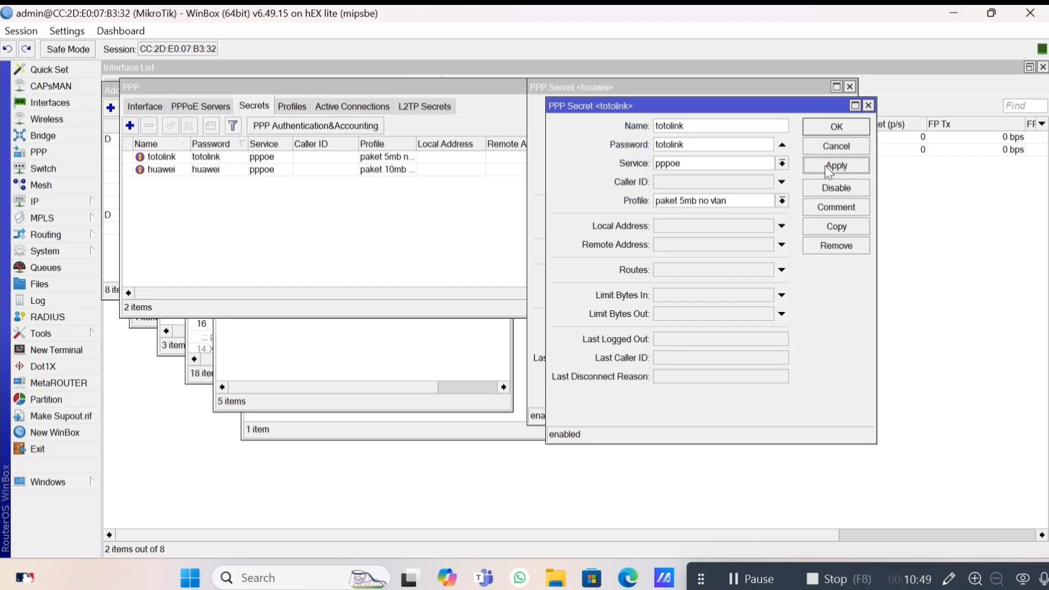
pyautogui.click(829, 129)
pyautogui.click(817, 110)
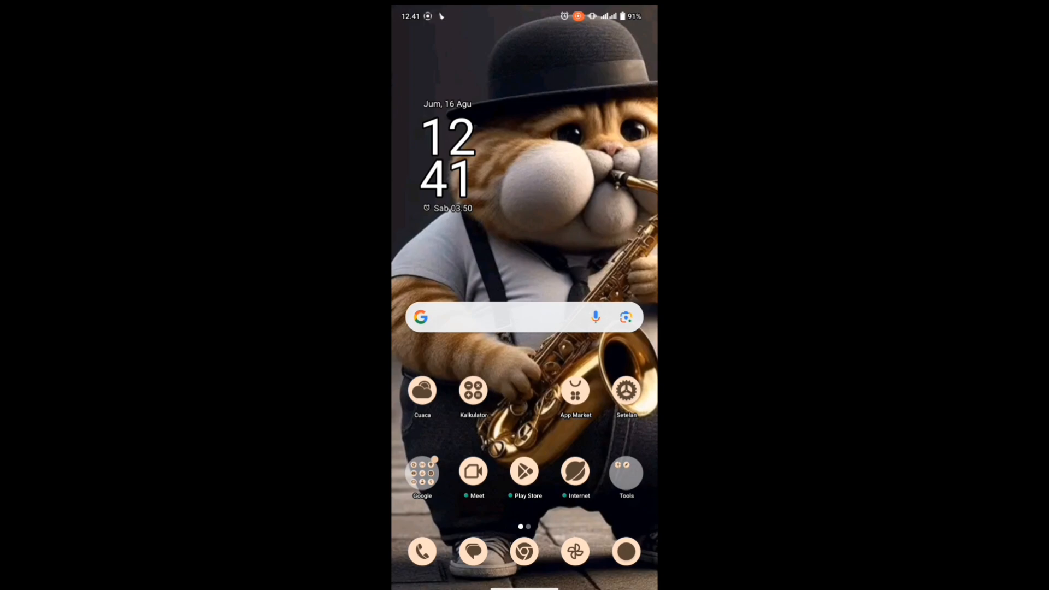
# Turn Wi-Fi on from the phone's network and internet settings.
pyautogui.click(626, 390)
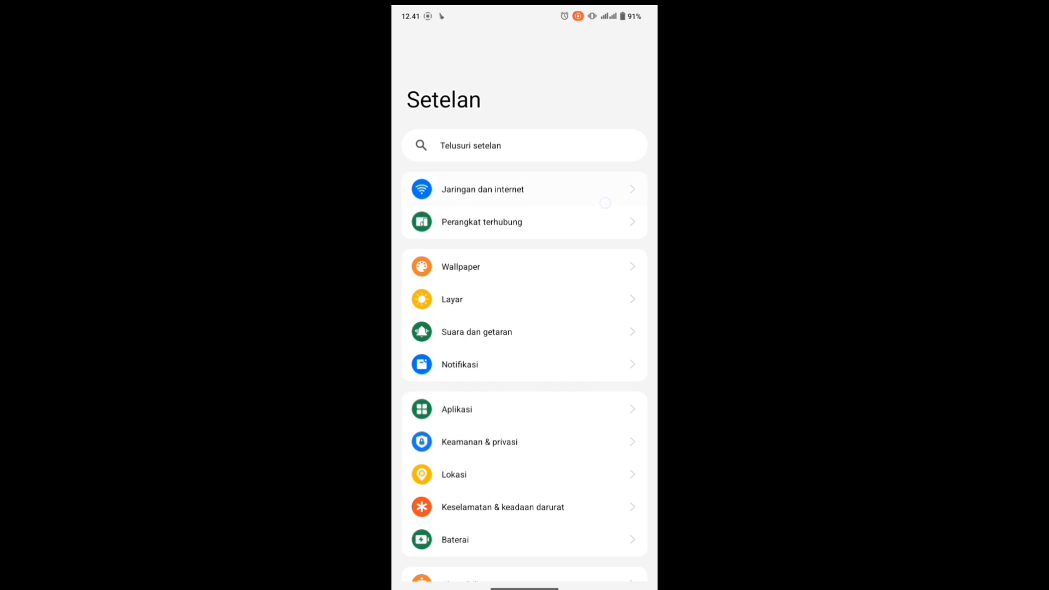
pyautogui.click(604, 203)
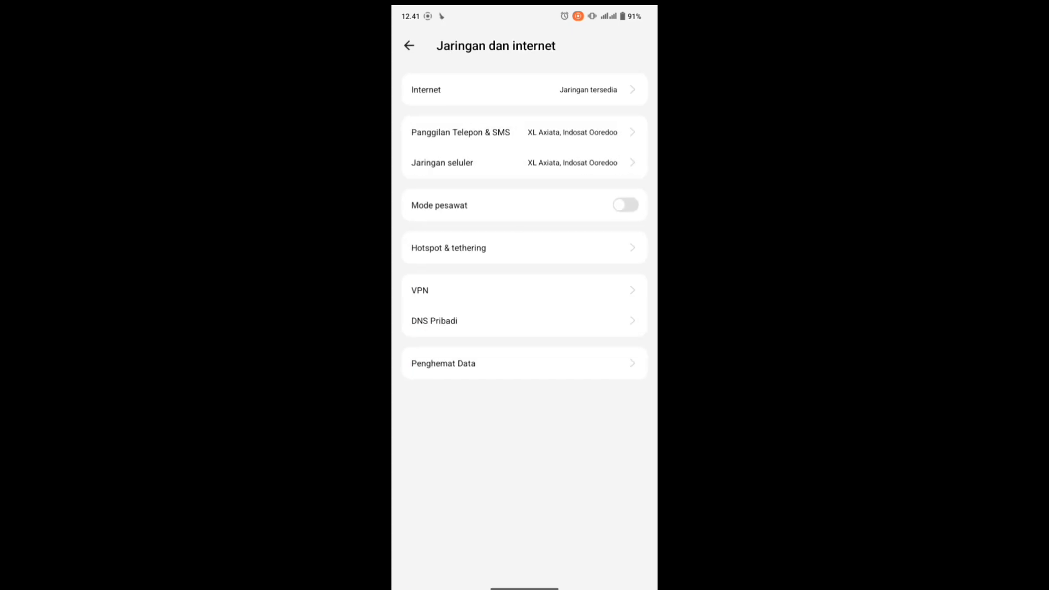
pyautogui.click(524, 90)
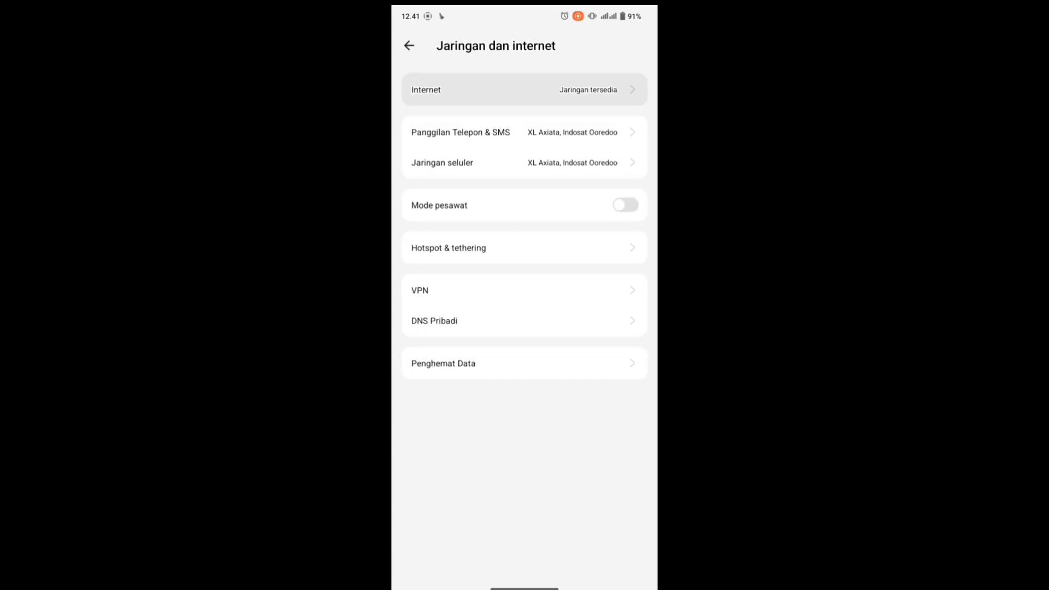
pyautogui.click(626, 124)
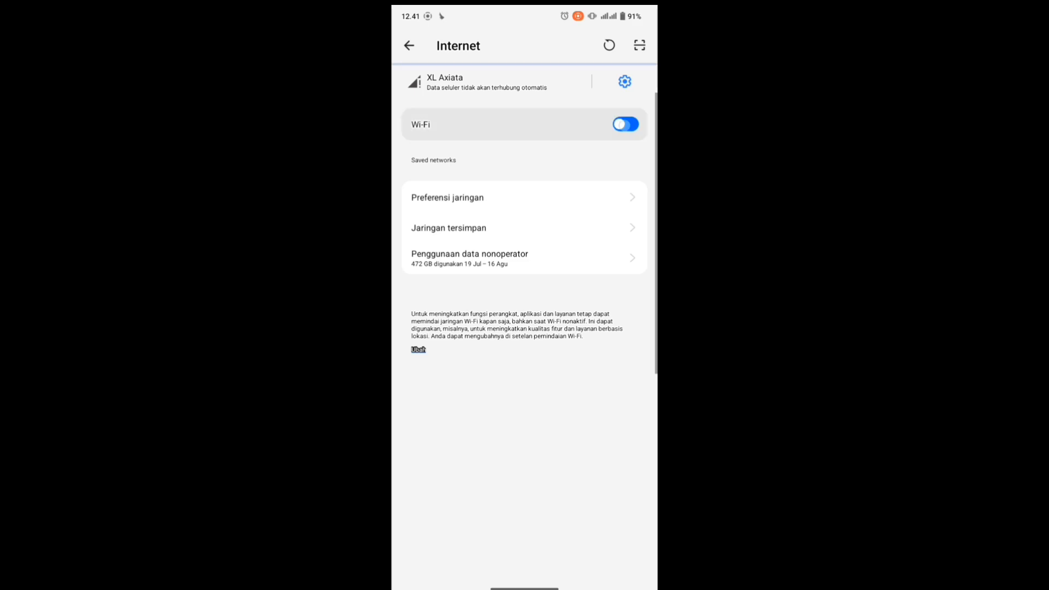
pyautogui.moveTo(579, 322); pyautogui.dragTo(585, 162)
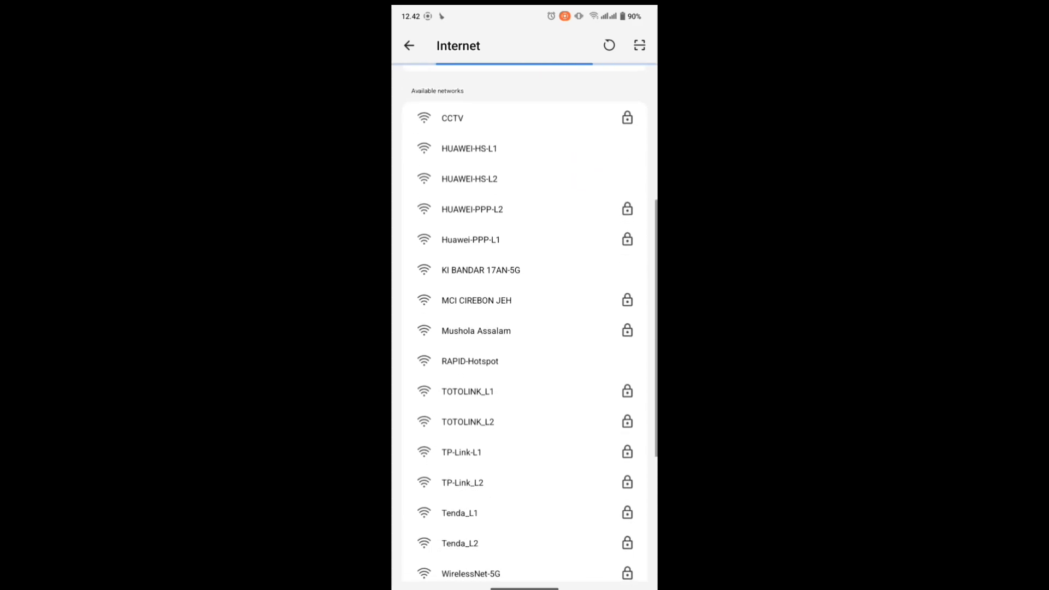
# Join HUAWEI-HS-L2 and sign in on the MikroTik login page with the hotspot username and password.
pyautogui.click(560, 181)
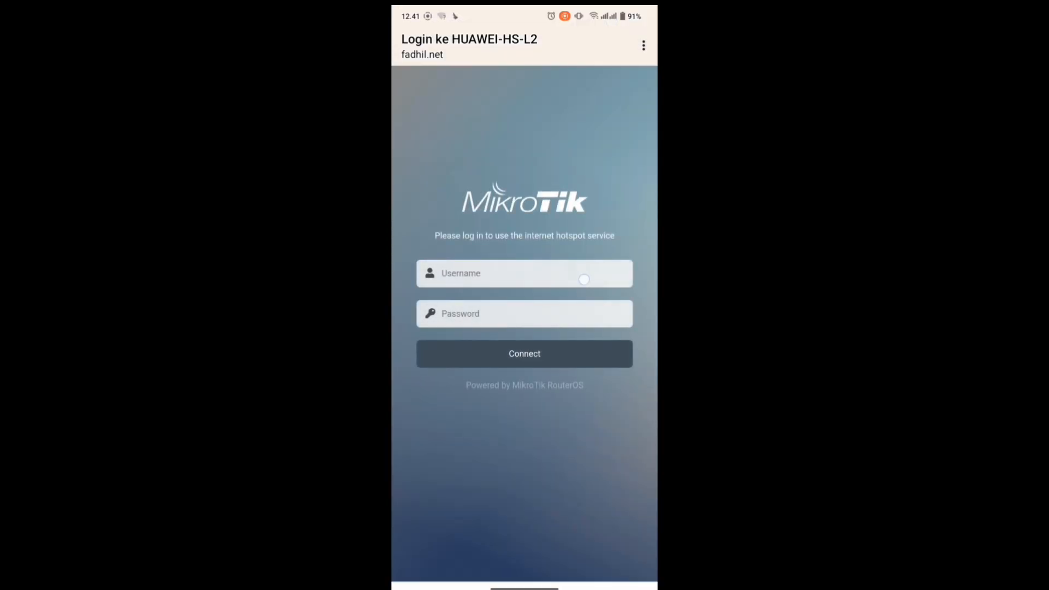
pyautogui.click(584, 279)
pyautogui.write('ad')
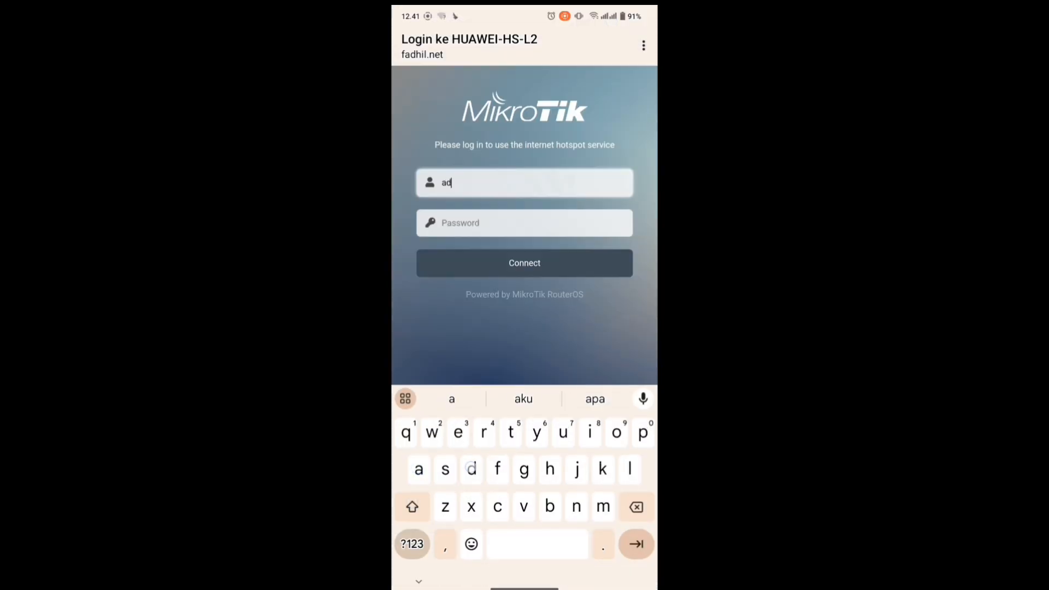
pyautogui.write('min')
pyautogui.press('Tab')
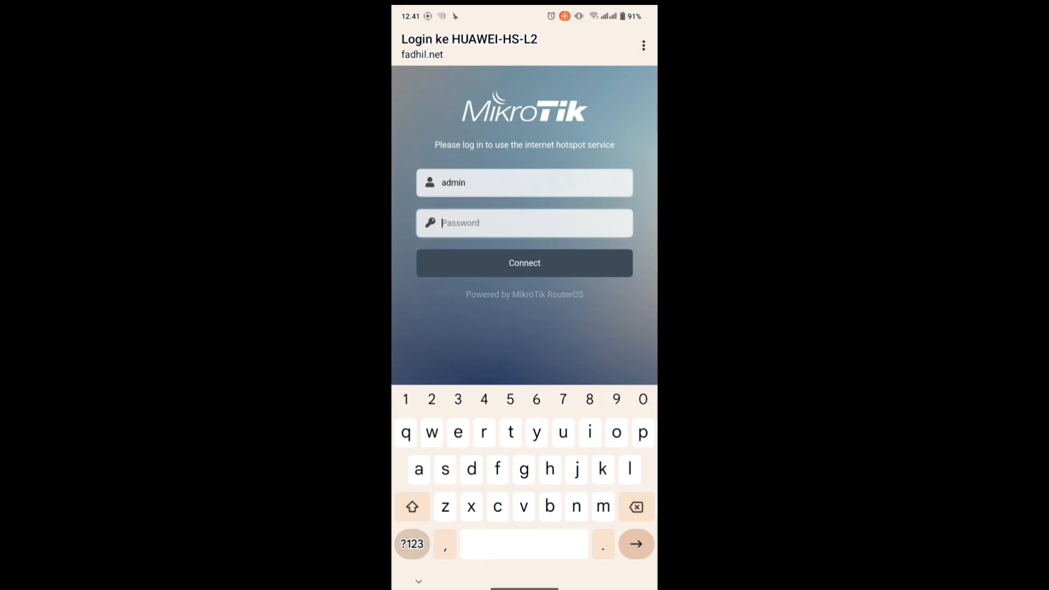
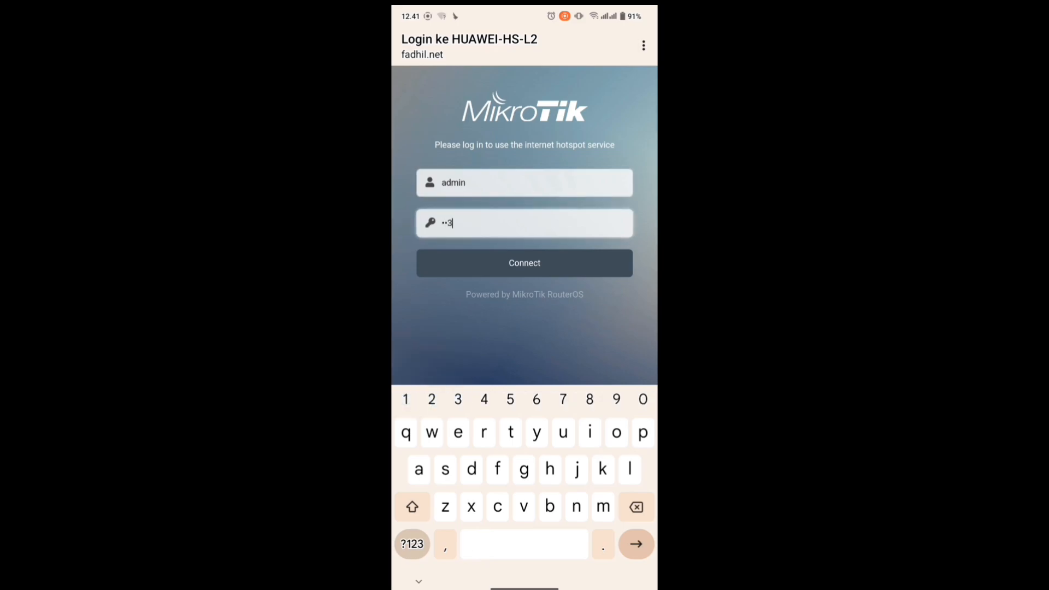
pyautogui.press('Return')
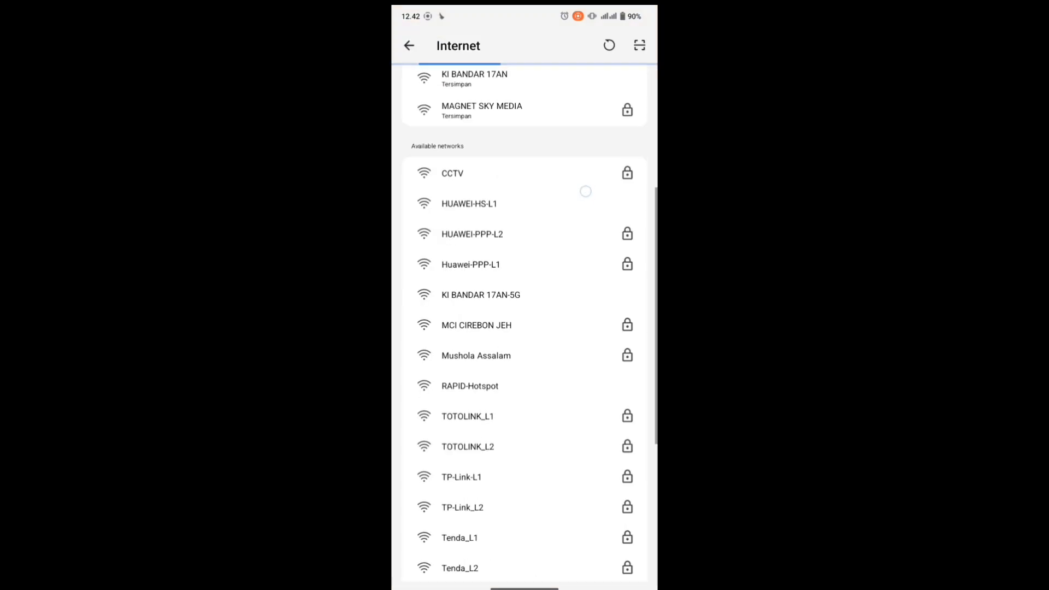
# Join the HUAWEI-PPP-L2 network using its Wi-Fi password, with the password shown.
pyautogui.moveTo(585, 196); pyautogui.dragTo(577, 270)
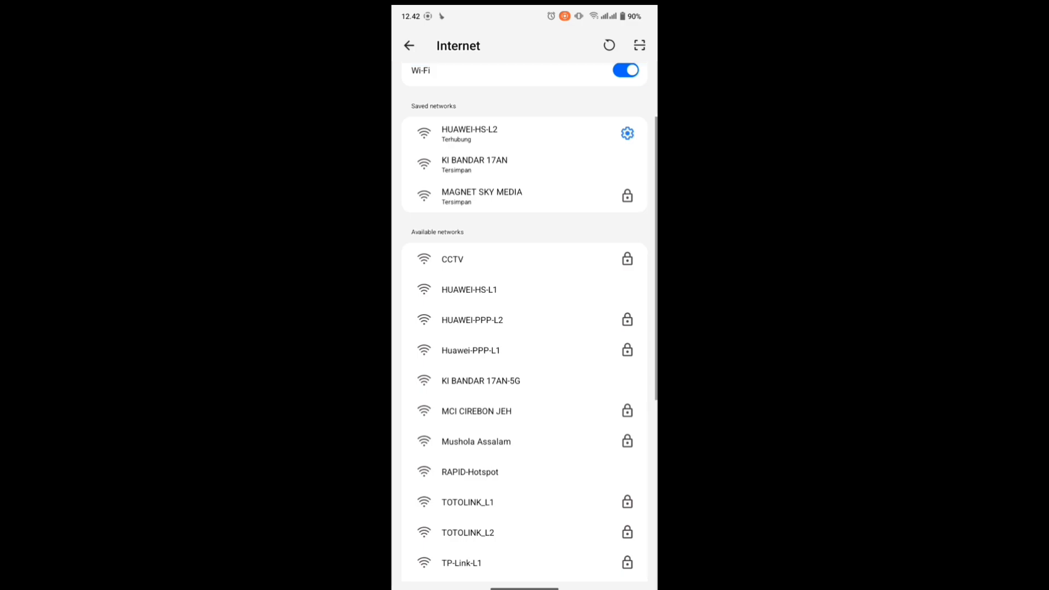
pyautogui.moveTo(573, 307); pyautogui.dragTo(573, 274)
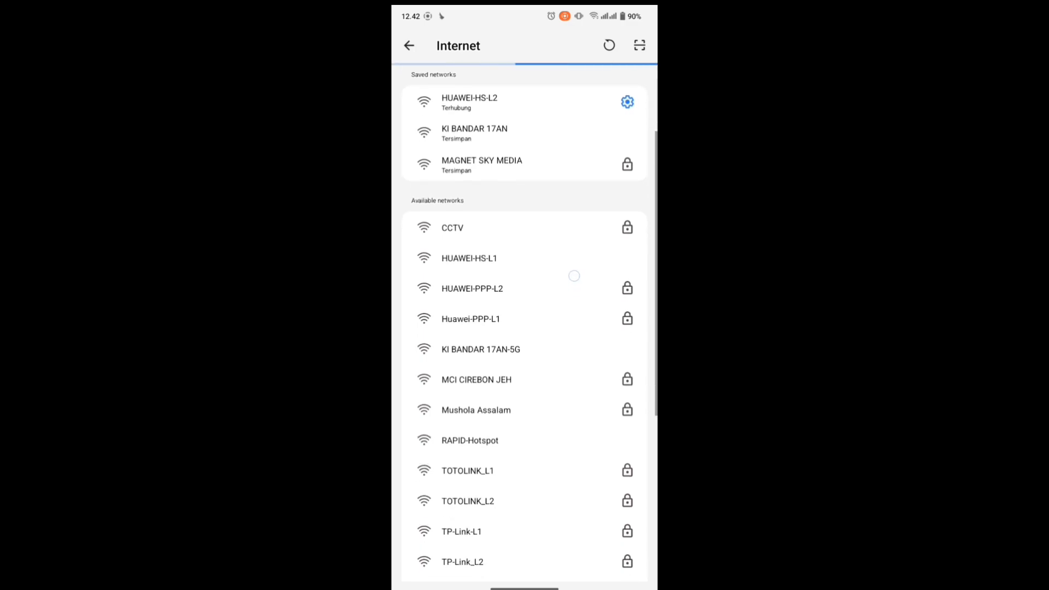
pyautogui.click(558, 292)
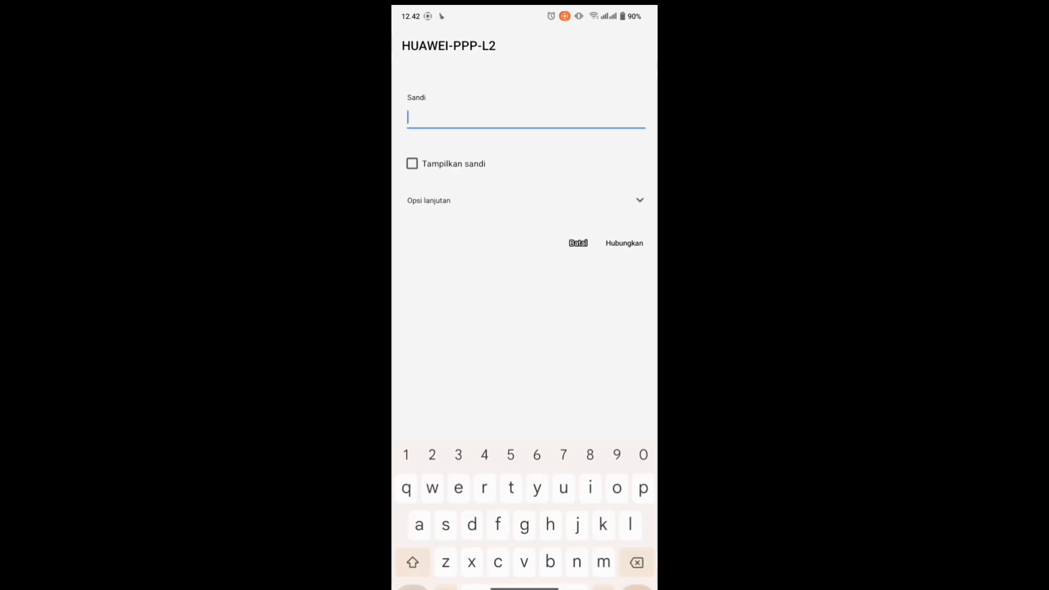
pyautogui.click(411, 164)
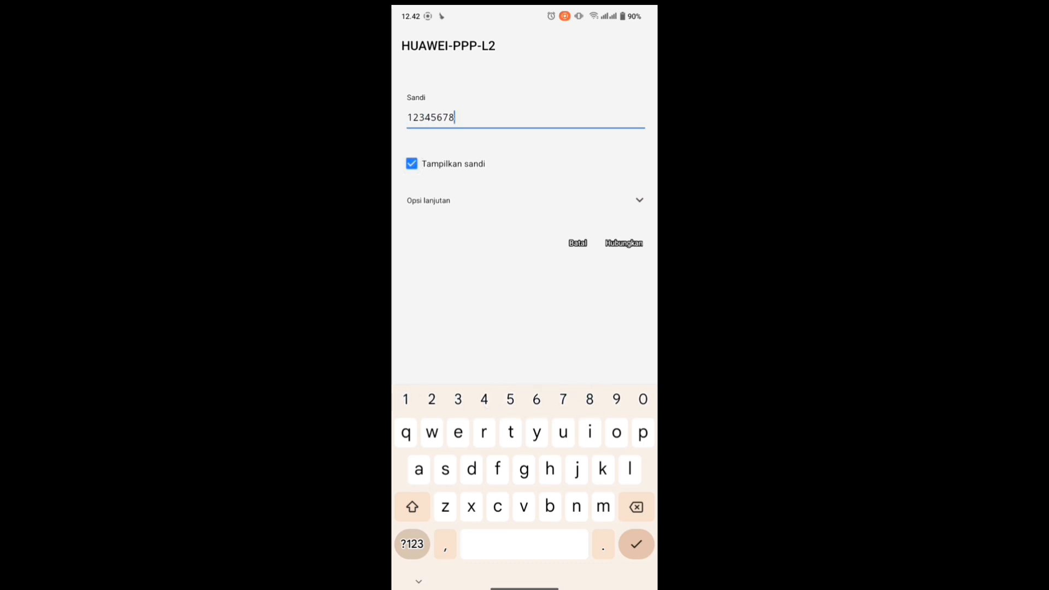
pyautogui.click(626, 242)
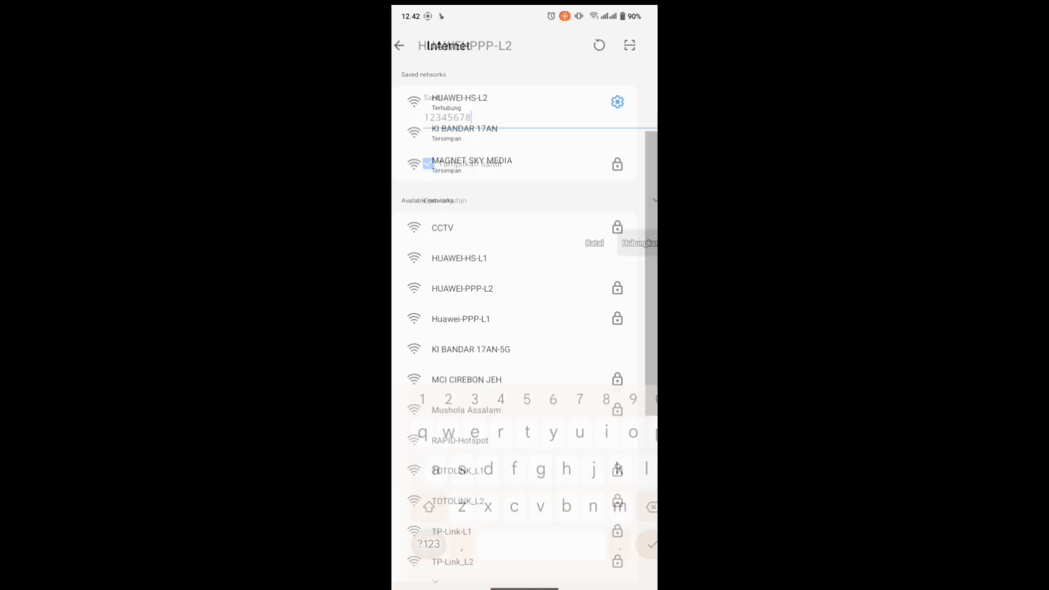
pyautogui.moveTo(568, 335); pyautogui.dragTo(591, 212)
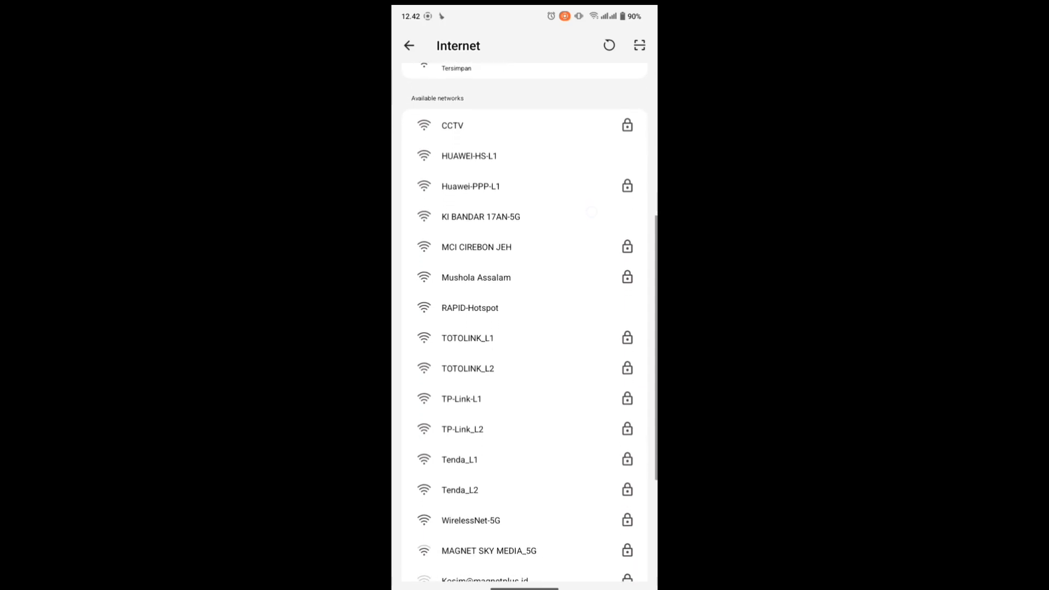
# Connect to TOTOLINK_L2 and then TP-Link_L2, entering each network's Wi-Fi password.
pyautogui.click(552, 365)
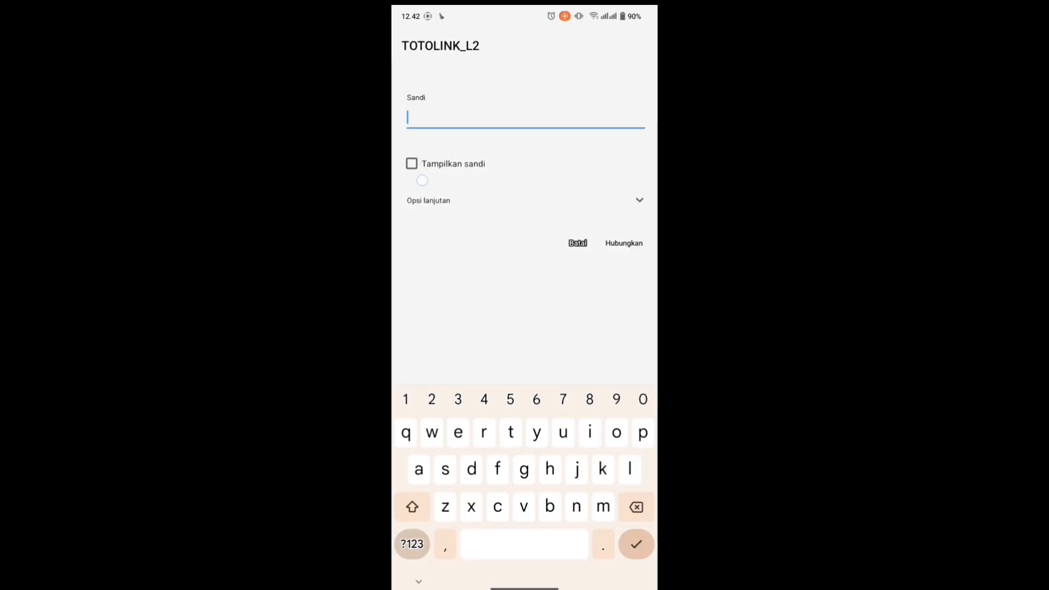
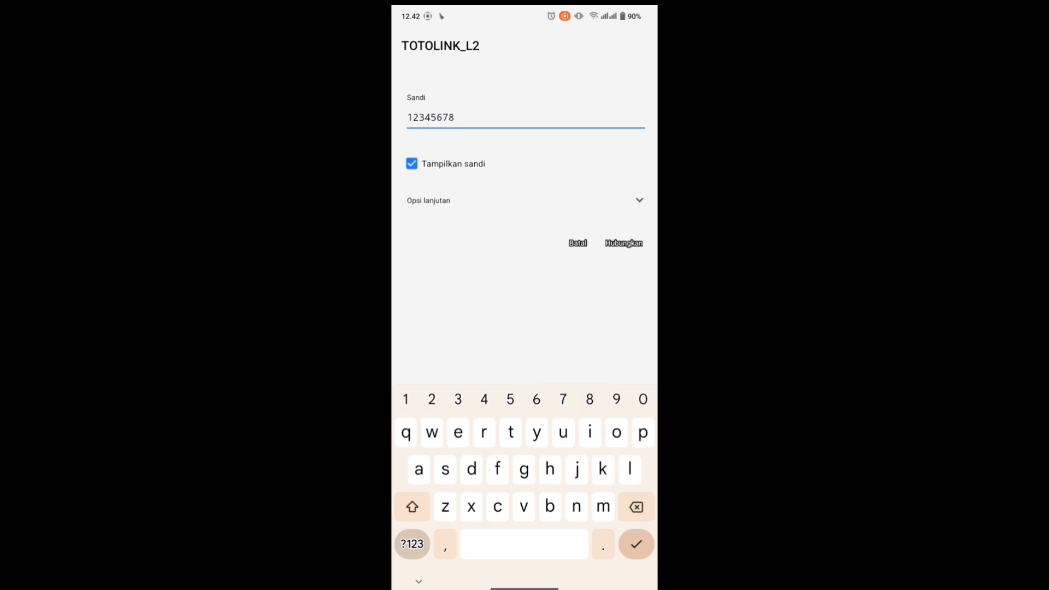
pyautogui.click(624, 243)
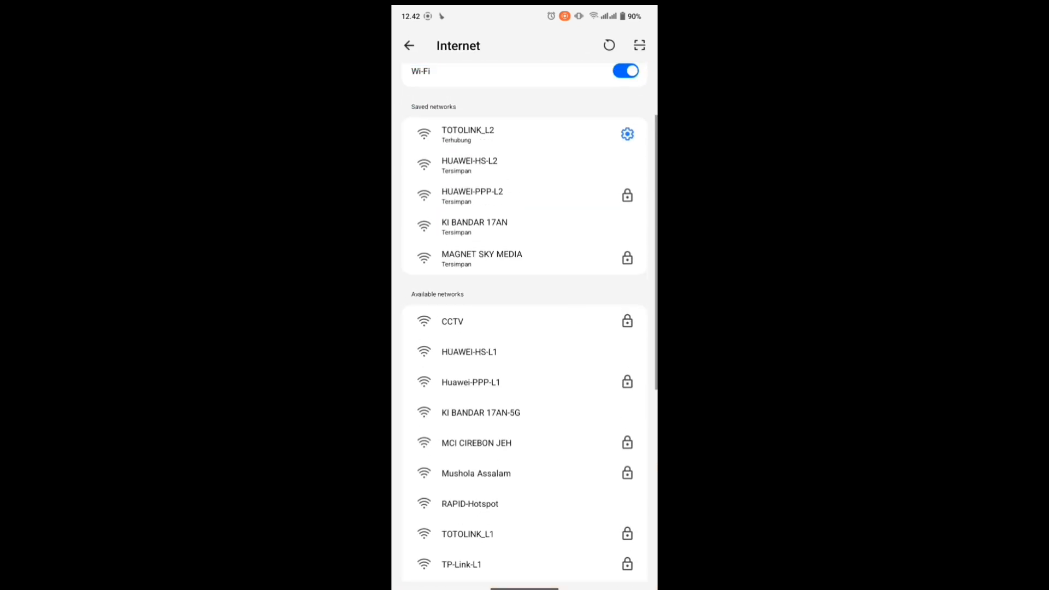
pyautogui.moveTo(569, 407); pyautogui.dragTo(599, 127)
pyautogui.click(539, 311)
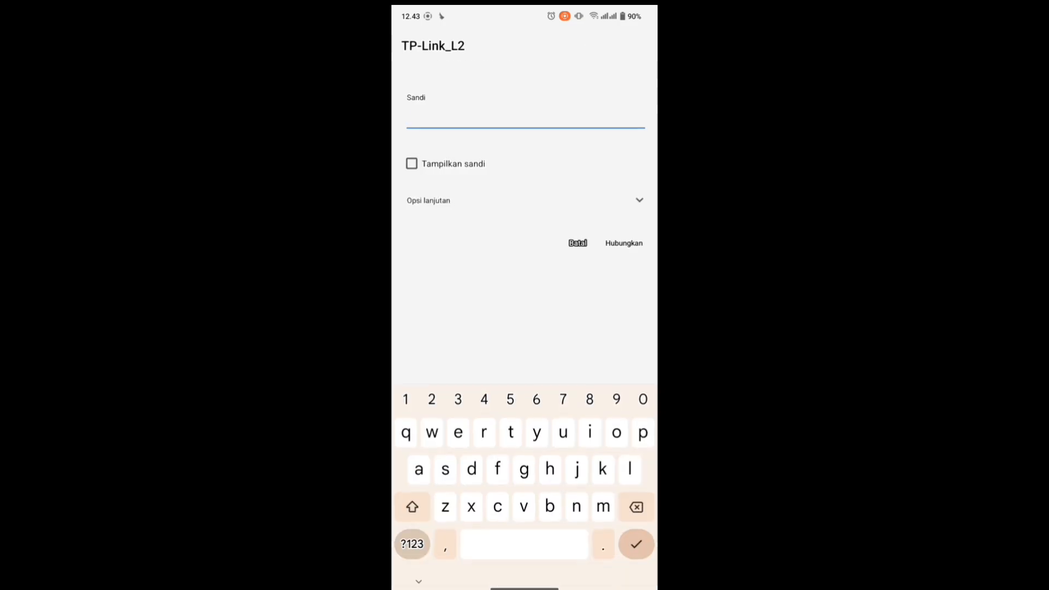
pyautogui.click(411, 163)
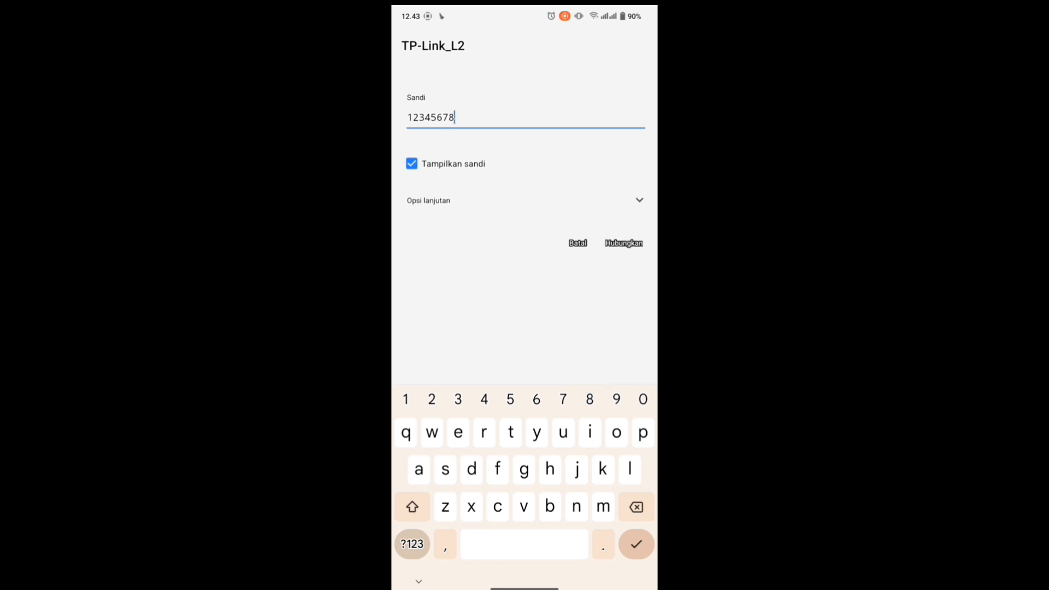
pyautogui.click(638, 241)
# Connect to Tenda_L2 with its Wi-Fi password, then return to the home screen.
pyautogui.moveTo(566, 286); pyautogui.dragTo(574, 207)
pyautogui.click(546, 419)
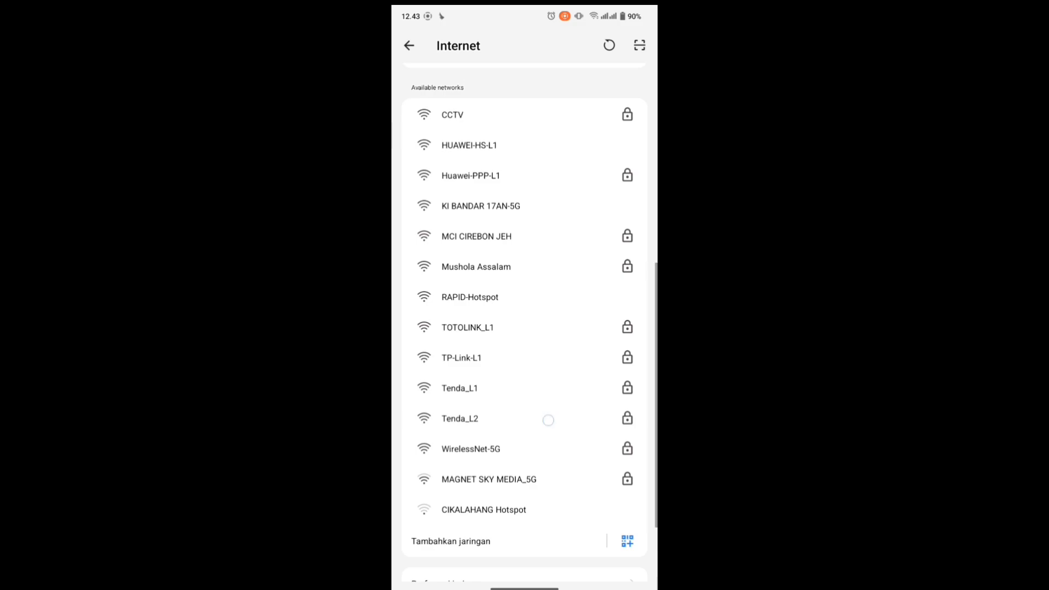
pyautogui.click(413, 163)
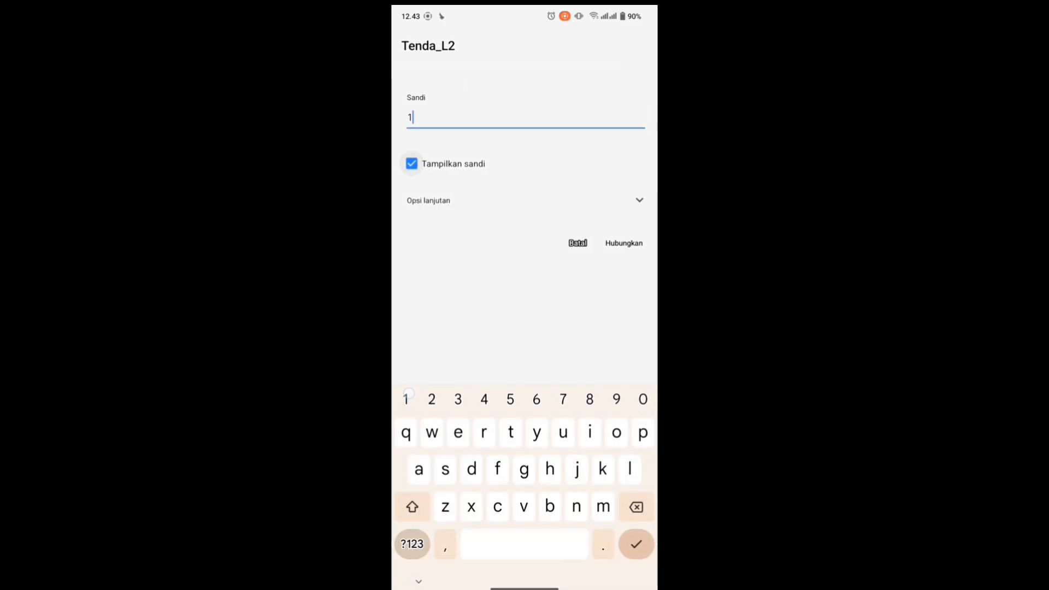
pyautogui.click(628, 243)
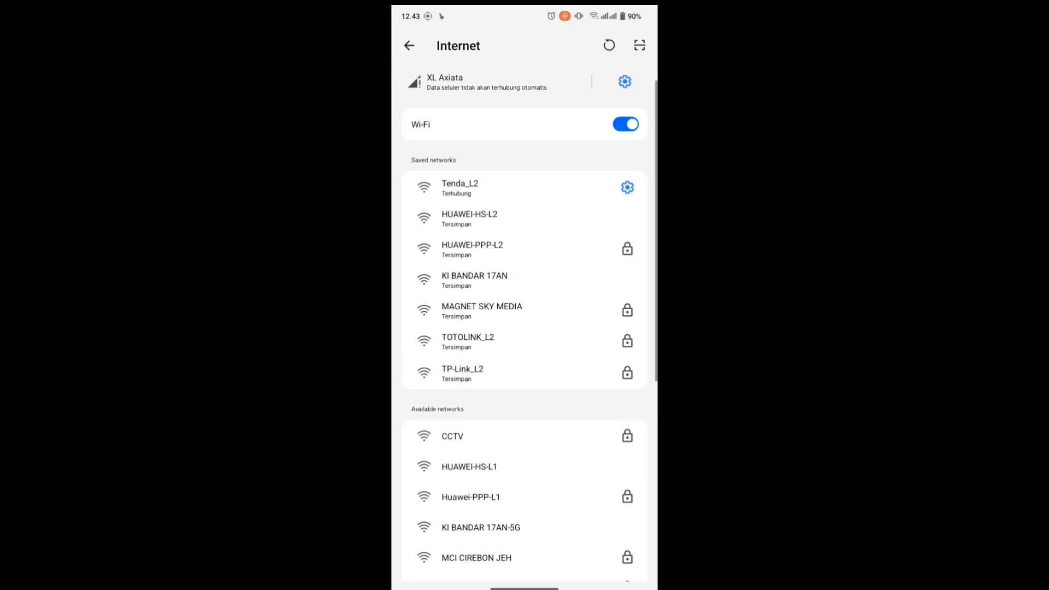
pyautogui.moveTo(551, 583); pyautogui.dragTo(552, 415)
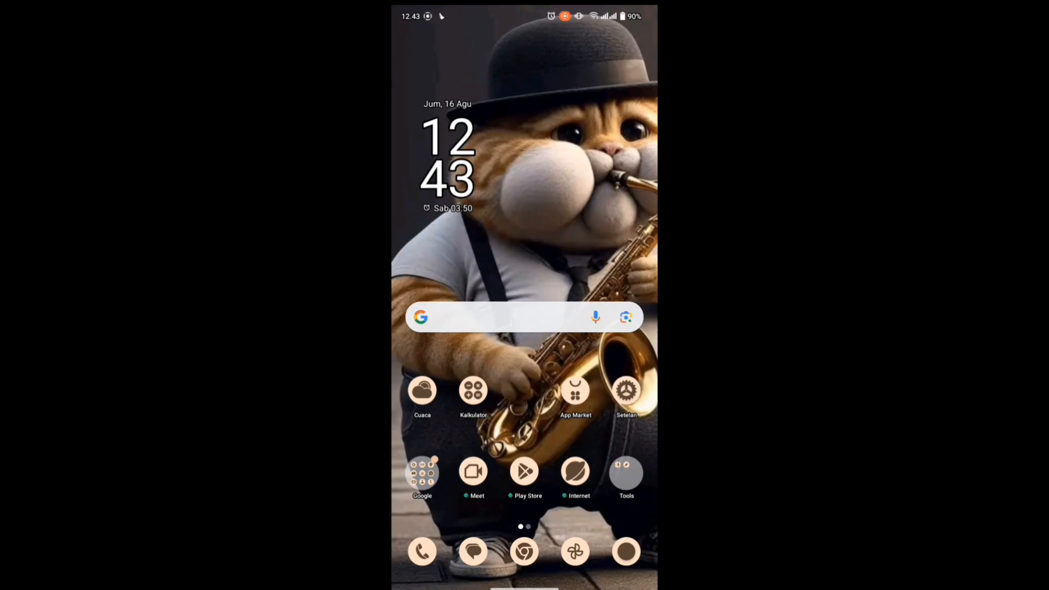